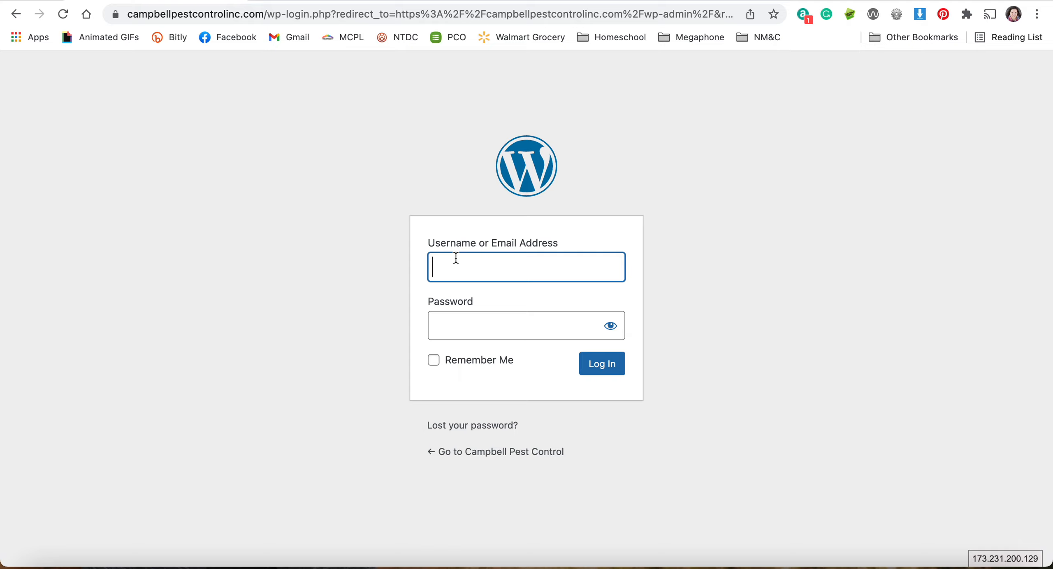
- Log in to the WordPress site with the admin username and account password, and decline saving the password in the browser
{"action": "type", "text": "megaadmin"}
{"action": "key", "text": "Tab"}
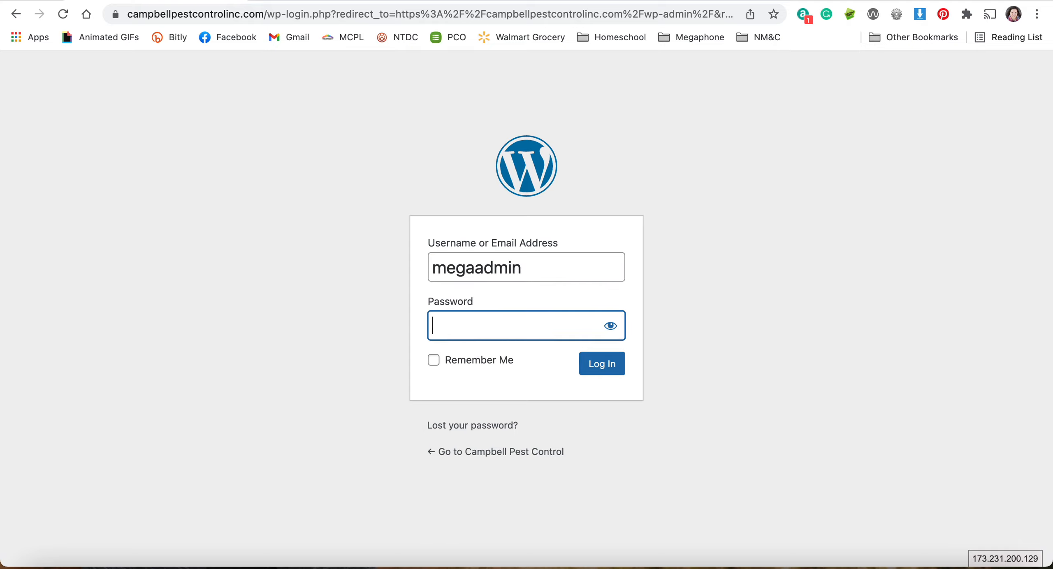
{"action": "key", "text": "super+v"}
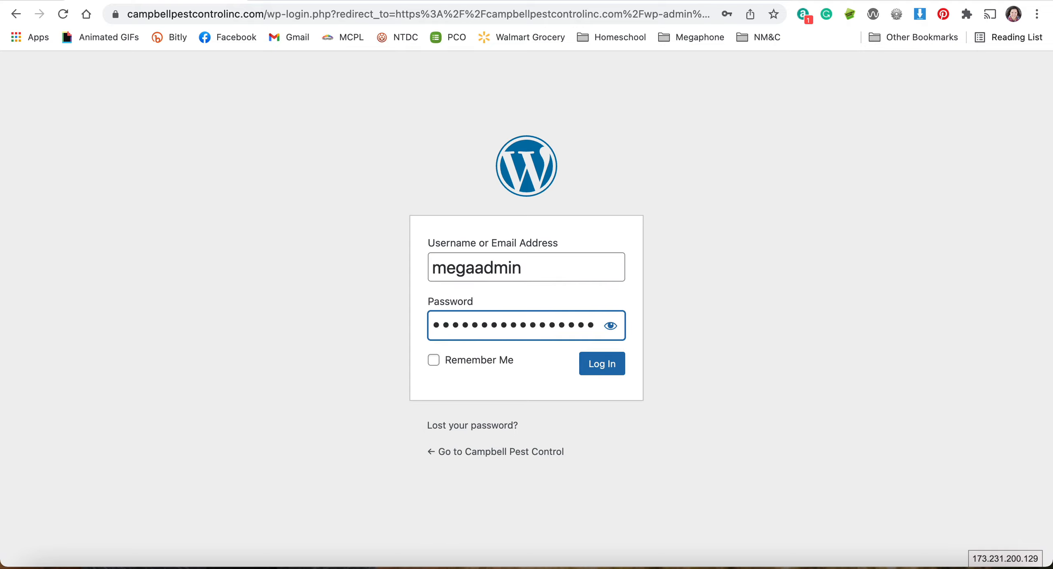
{"action": "left_click", "coordinate": [604, 371]}
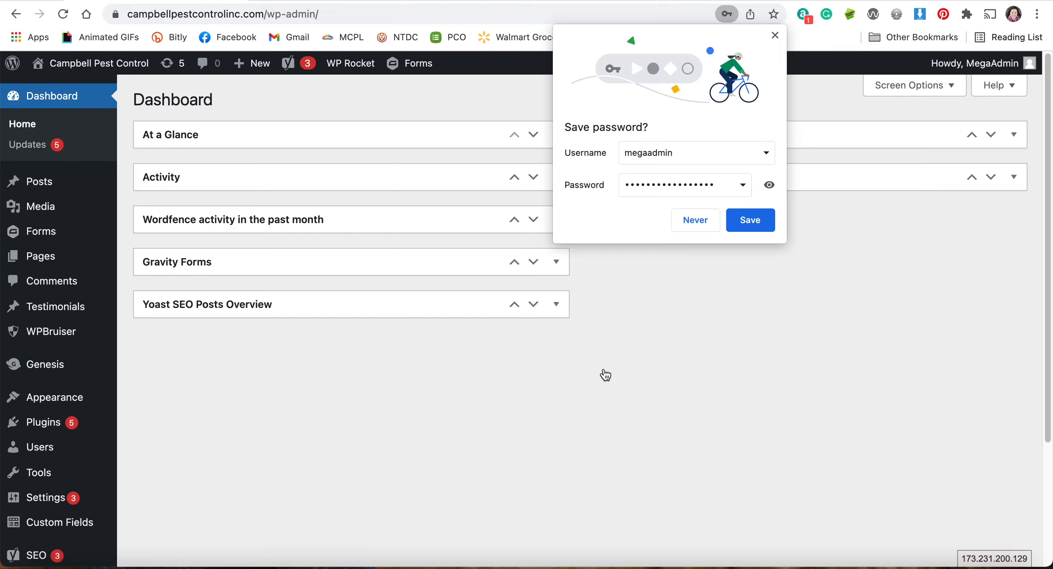
{"action": "left_click", "coordinate": [695, 220]}
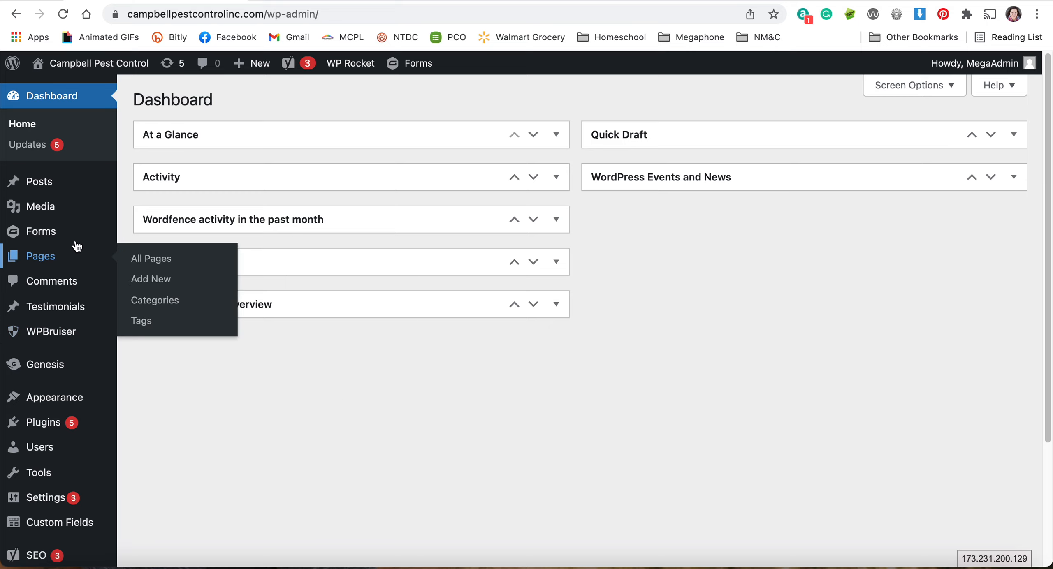
- View the upload page for new media, and open the mold_pic item from the media library
{"action": "mouse_move", "coordinate": [61, 213]}
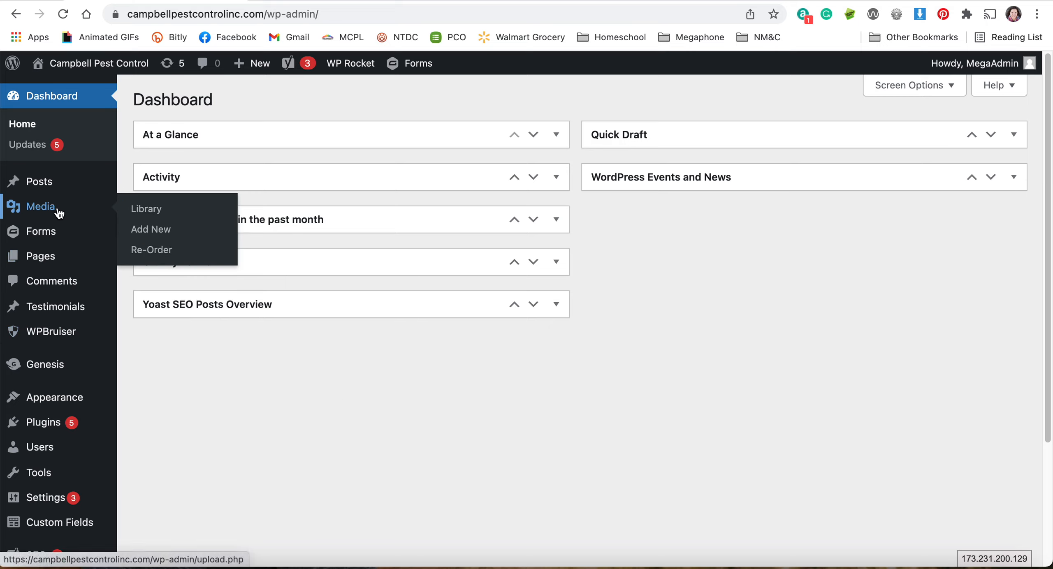
{"action": "left_click", "coordinate": [59, 212]}
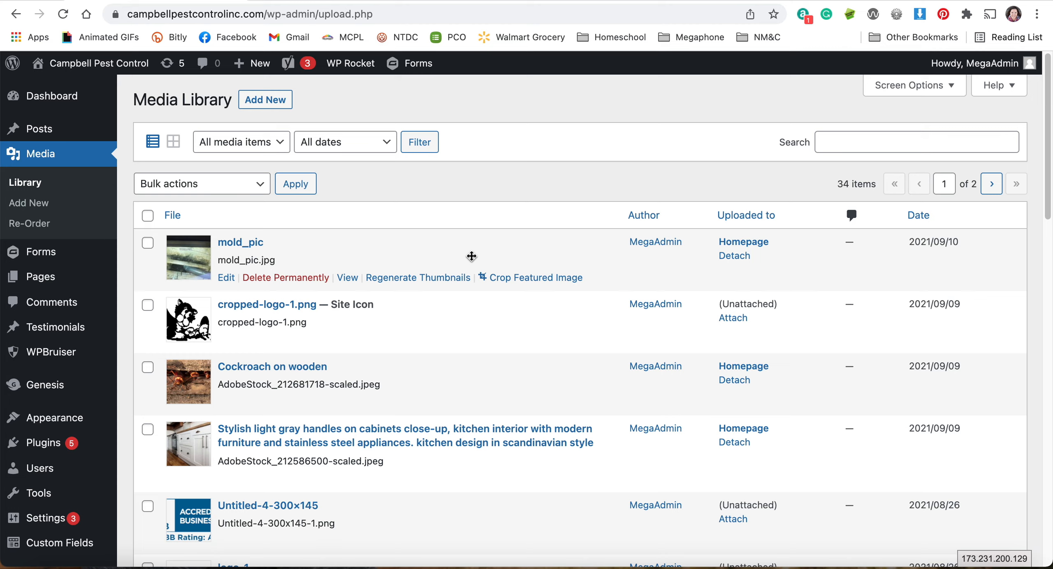
{"action": "left_click", "coordinate": [273, 106]}
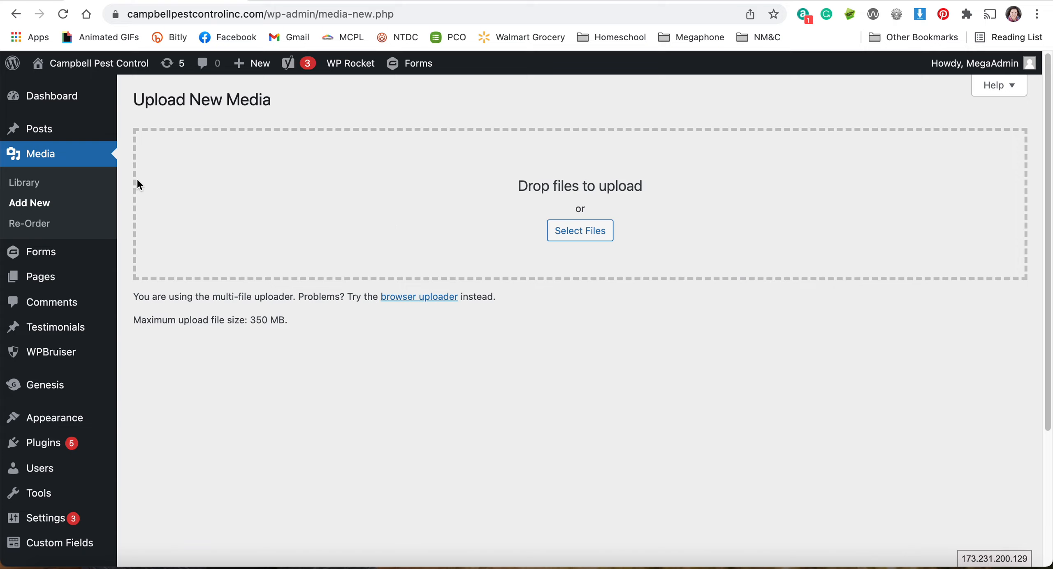
{"action": "left_click", "coordinate": [46, 187]}
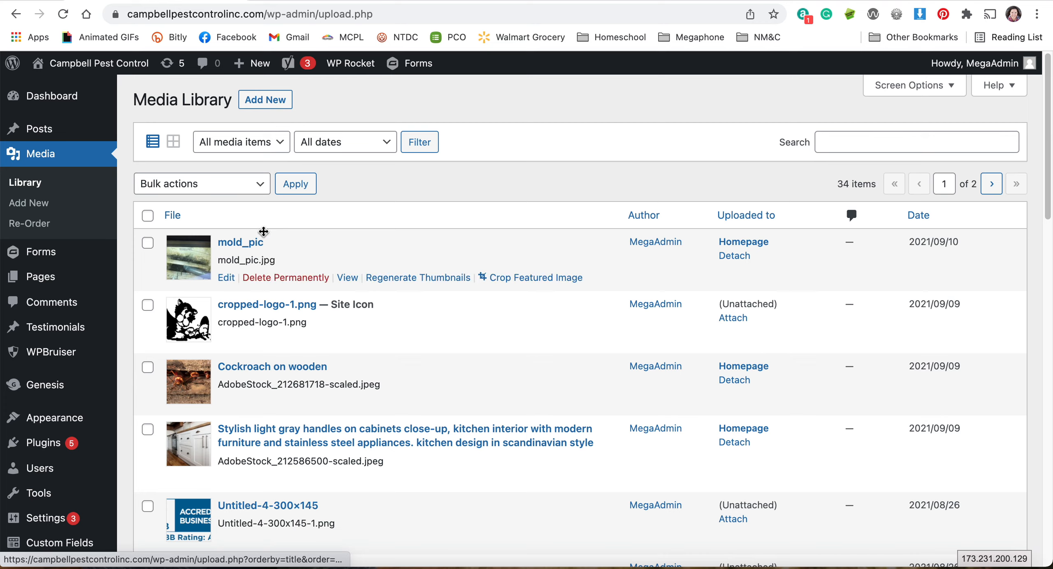
{"action": "left_click", "coordinate": [253, 248]}
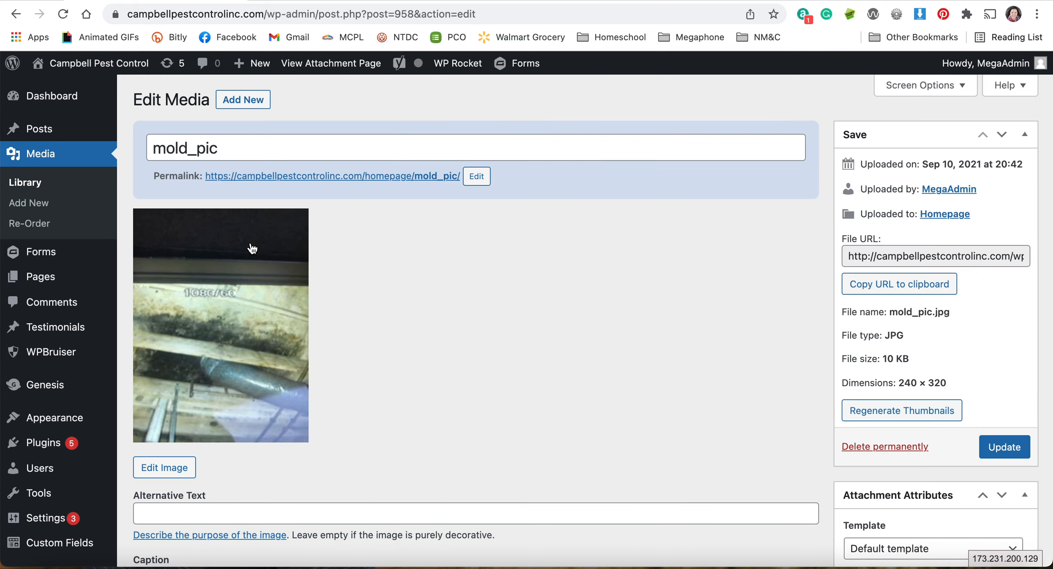
- Open the image editor for mold_pic and try a crop with the full 240 × 320 selection
{"action": "scroll", "coordinate": [510, 380], "scroll_direction": "down", "scroll_amount": 3}
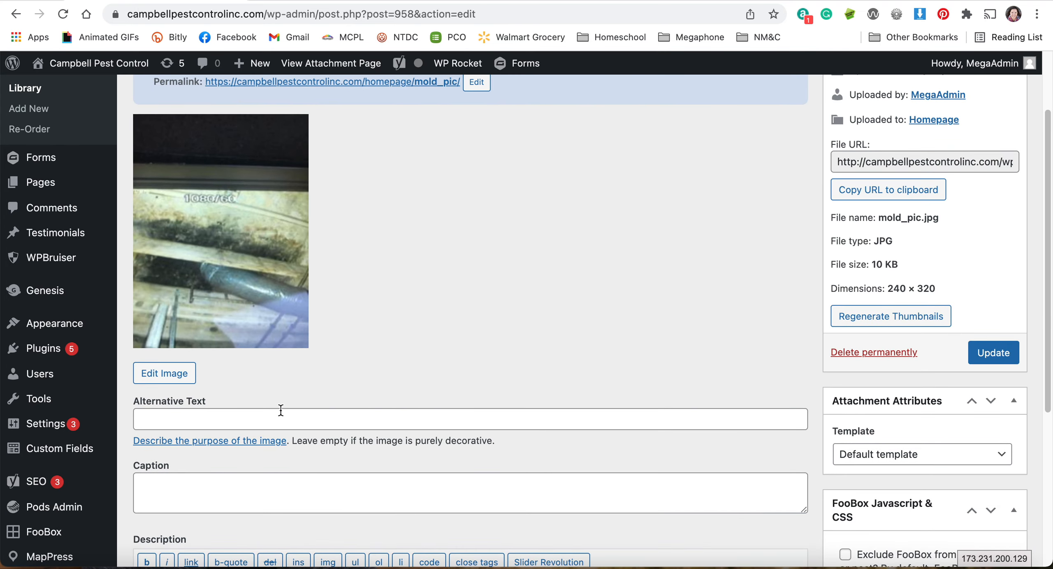
{"action": "left_click", "coordinate": [166, 375]}
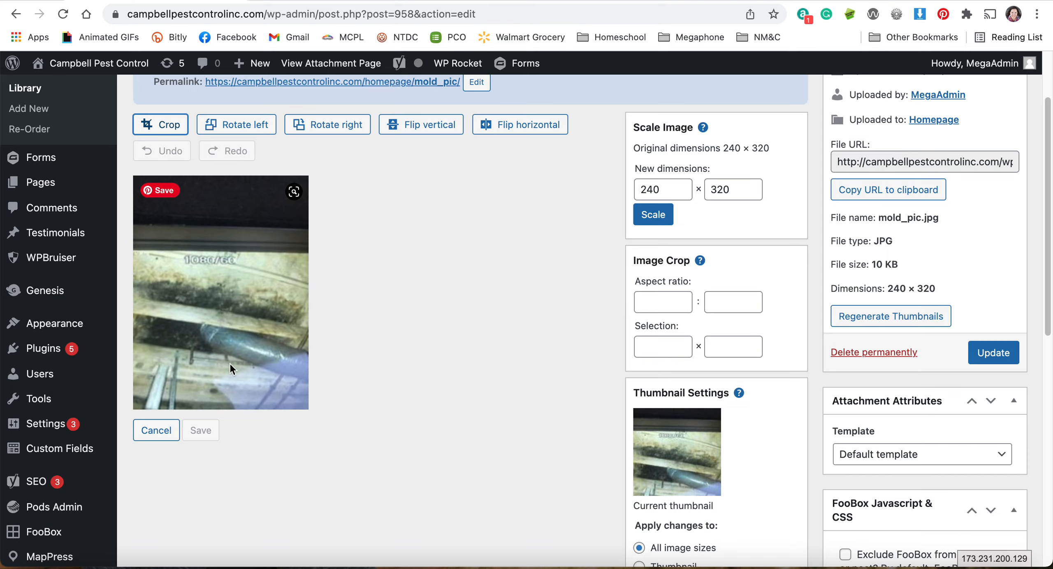
{"action": "left_click", "coordinate": [161, 125]}
{"action": "mouse_move", "coordinate": [221, 177]}
{"action": "left_mouse_down"}
{"action": "mouse_move", "coordinate": [219, 254]}
{"action": "mouse_move", "coordinate": [226, 161]}
{"action": "left_mouse_up"}
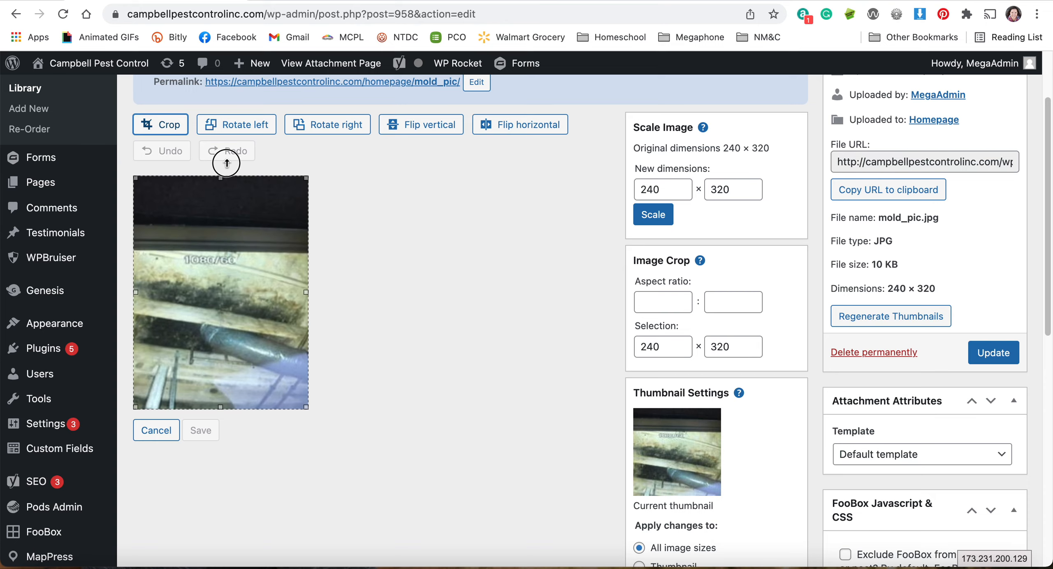
{"action": "left_click", "coordinate": [171, 123]}
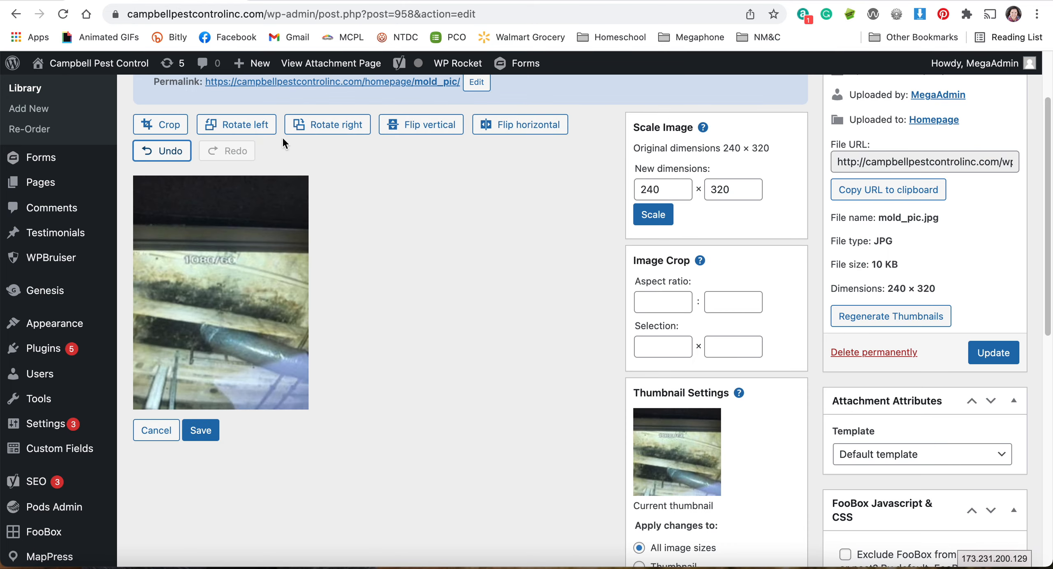
- Try rotating the image left and back right, and leave the image editor discarding the unsaved changes
{"action": "left_click", "coordinate": [267, 125]}
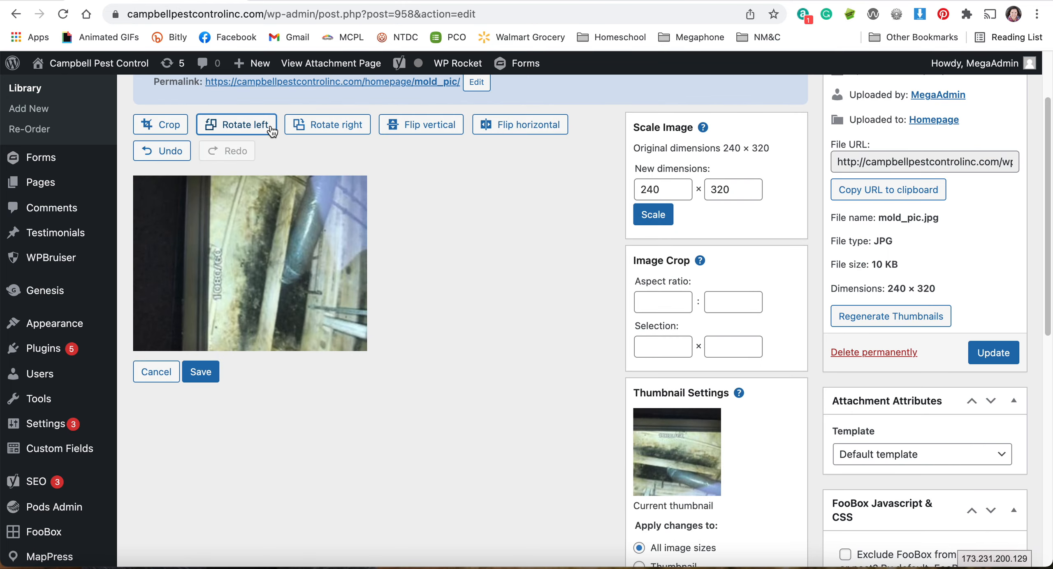
{"action": "left_click", "coordinate": [326, 126]}
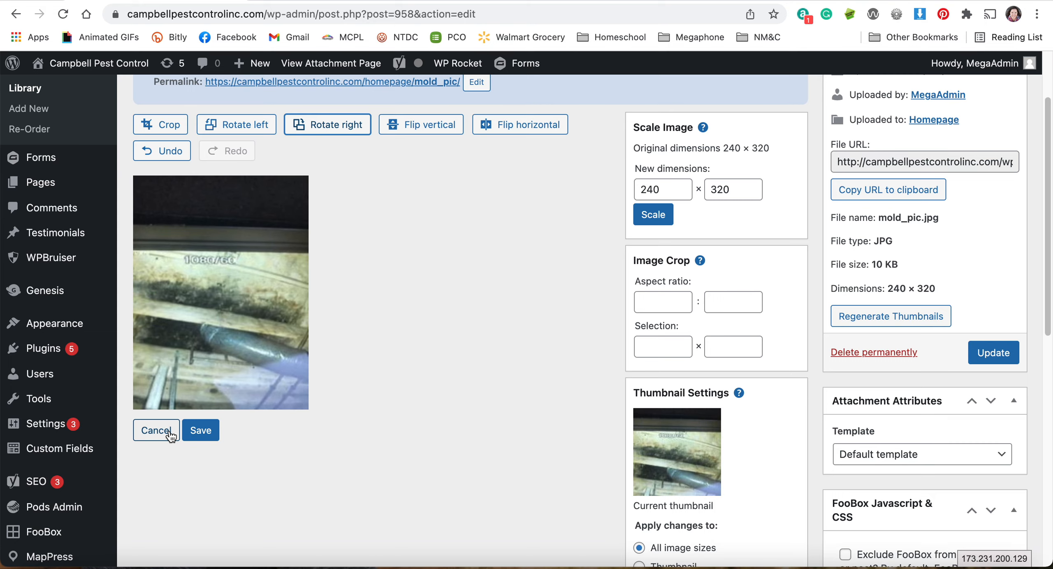
{"action": "left_click", "coordinate": [156, 430]}
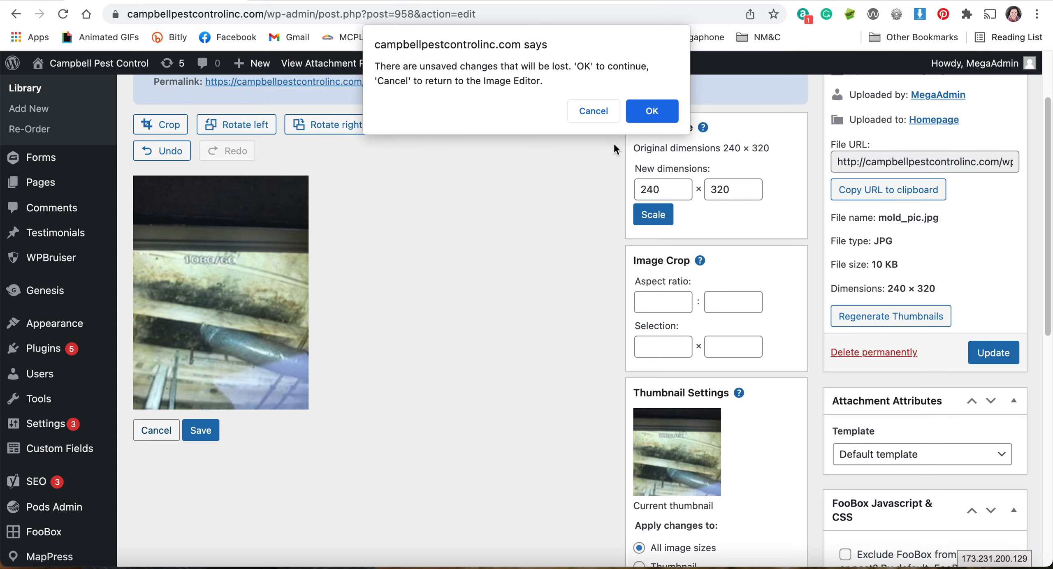
{"action": "left_click", "coordinate": [649, 113]}
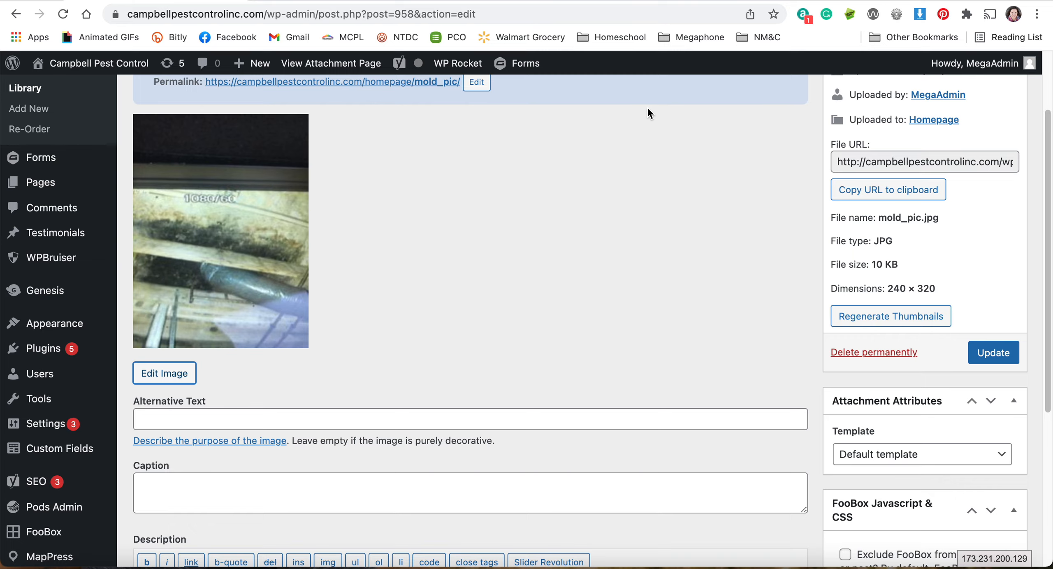
- Try "Mold" as the image's caption and clear the caption again
{"action": "scroll", "coordinate": [581, 162], "scroll_direction": "down", "scroll_amount": 5}
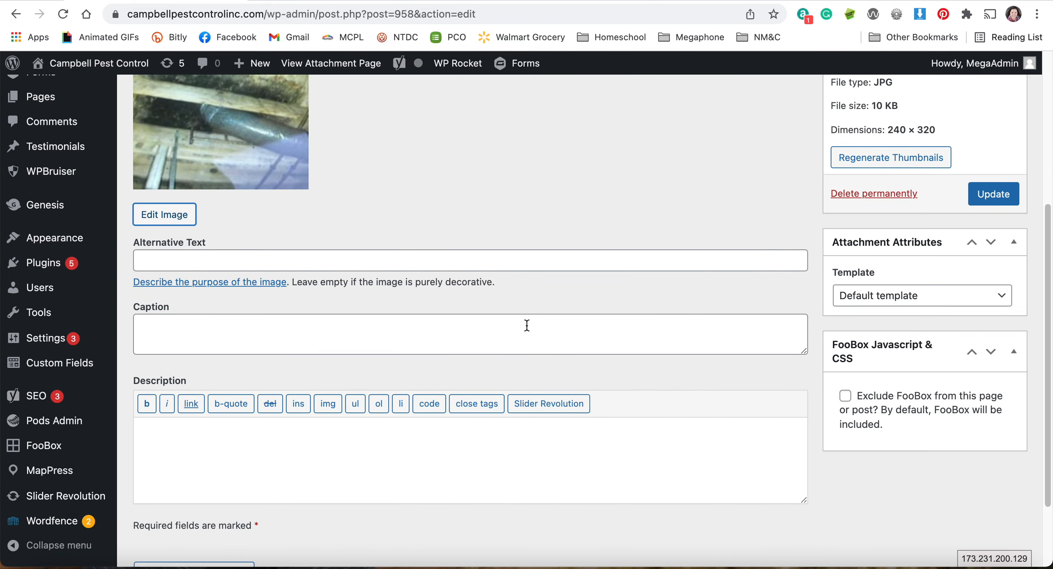
{"action": "left_click", "coordinate": [527, 326]}
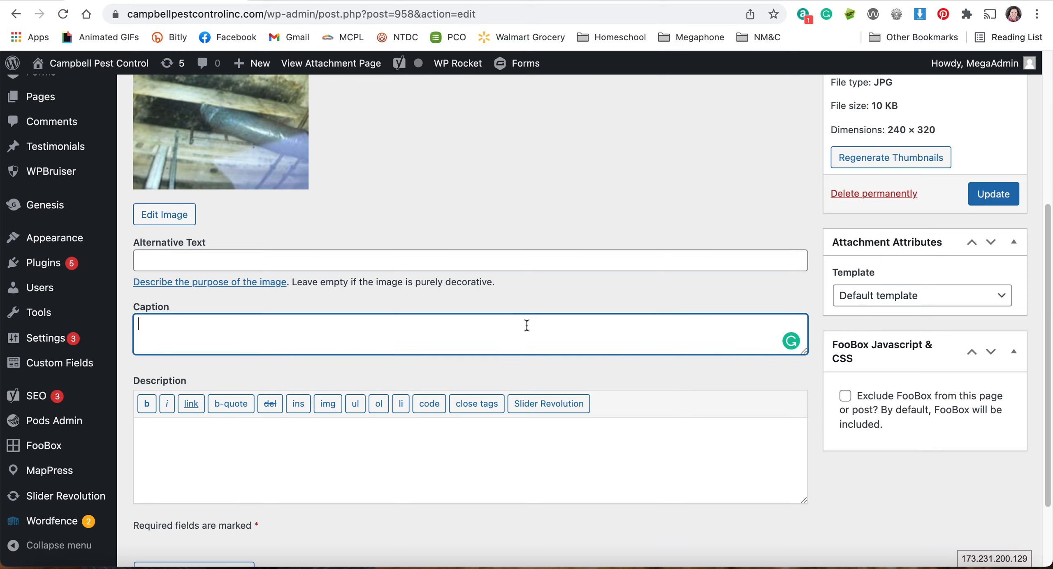
{"action": "type", "text": "Mold"}
{"action": "key", "text": "BackSpace"}
{"action": "key", "text": "BackSpace"}
{"action": "key", "text": "BackSpace"}
{"action": "key", "text": "BackSpace"}
{"action": "scroll", "coordinate": [564, 160], "scroll_direction": "up", "scroll_amount": 5}
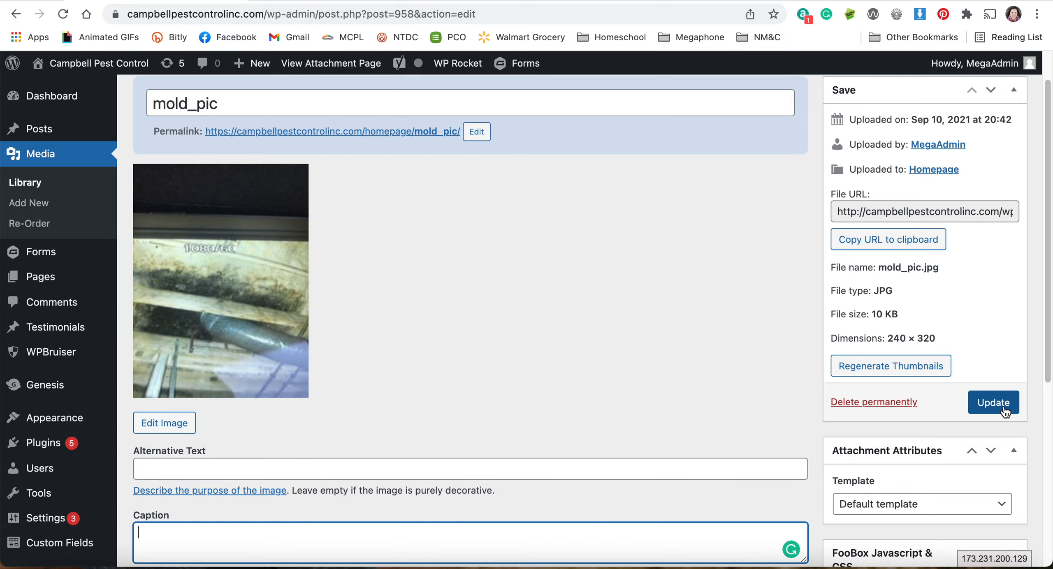
{"action": "scroll", "coordinate": [640, 382], "scroll_direction": "down", "scroll_amount": 5}
{"action": "scroll", "coordinate": [641, 385], "scroll_direction": "down", "scroll_amount": 2}
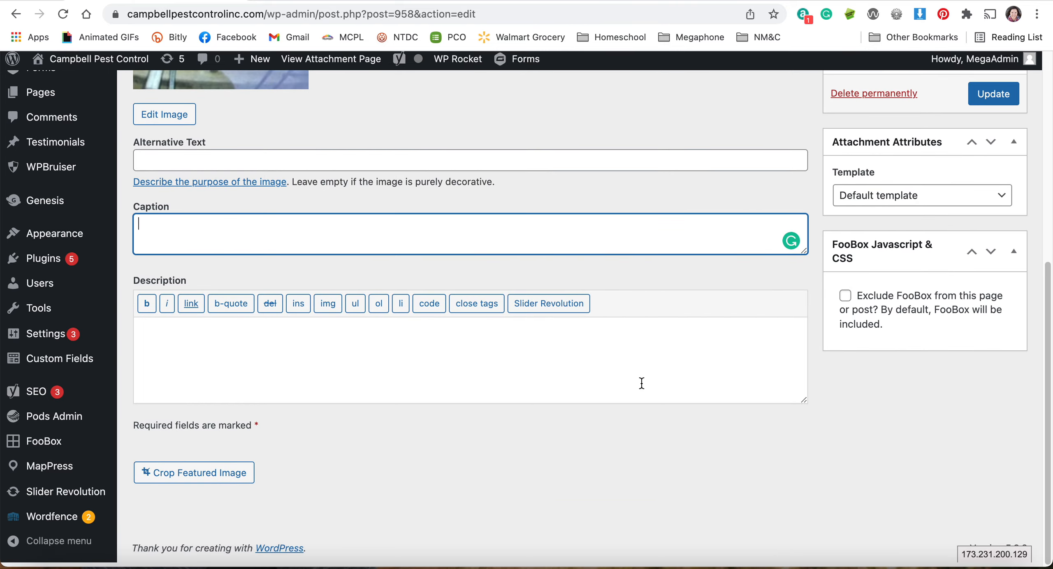
{"action": "scroll", "coordinate": [642, 384], "scroll_direction": "up", "scroll_amount": 10}
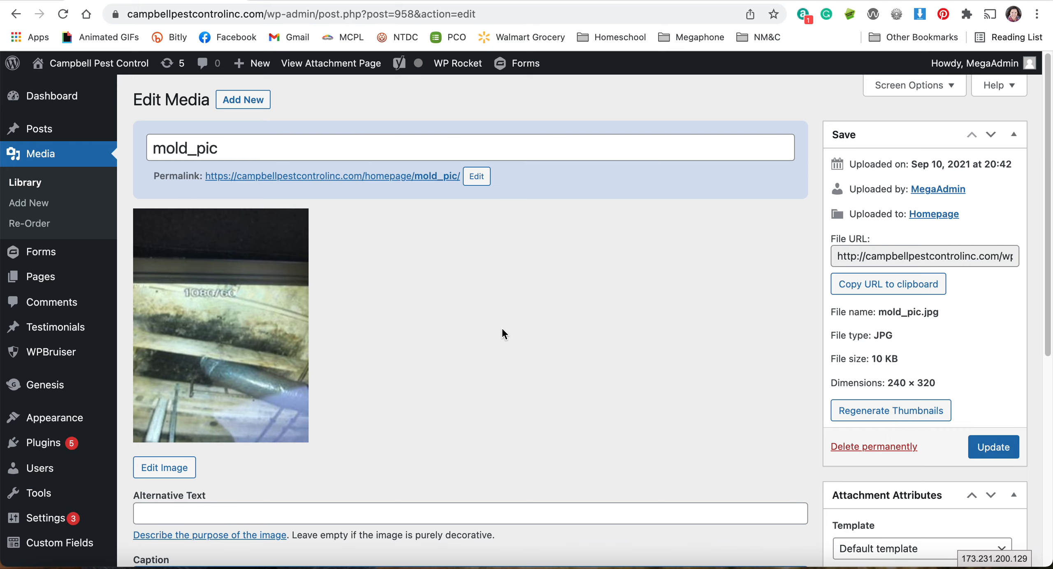
{"action": "scroll", "coordinate": [502, 333], "scroll_direction": "down", "scroll_amount": 2}
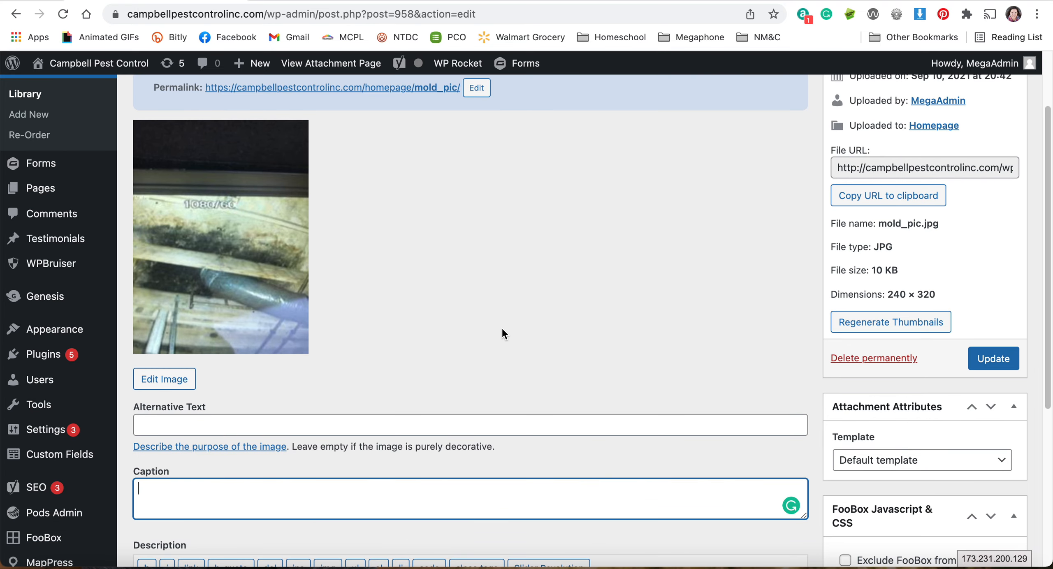
- Open the list of all the site's pages
{"action": "mouse_move", "coordinate": [42, 191]}
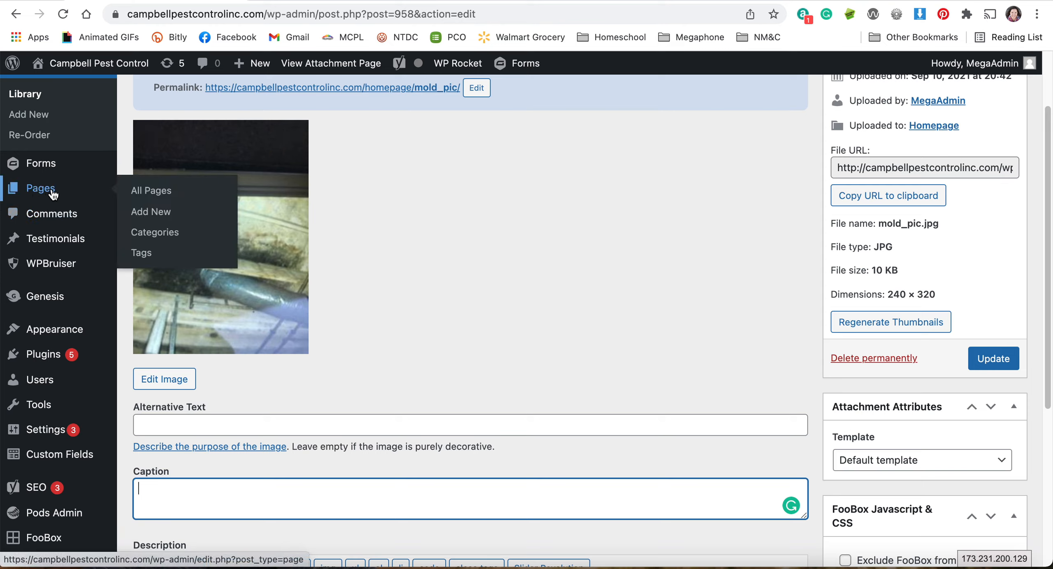
{"action": "left_click", "coordinate": [54, 194]}
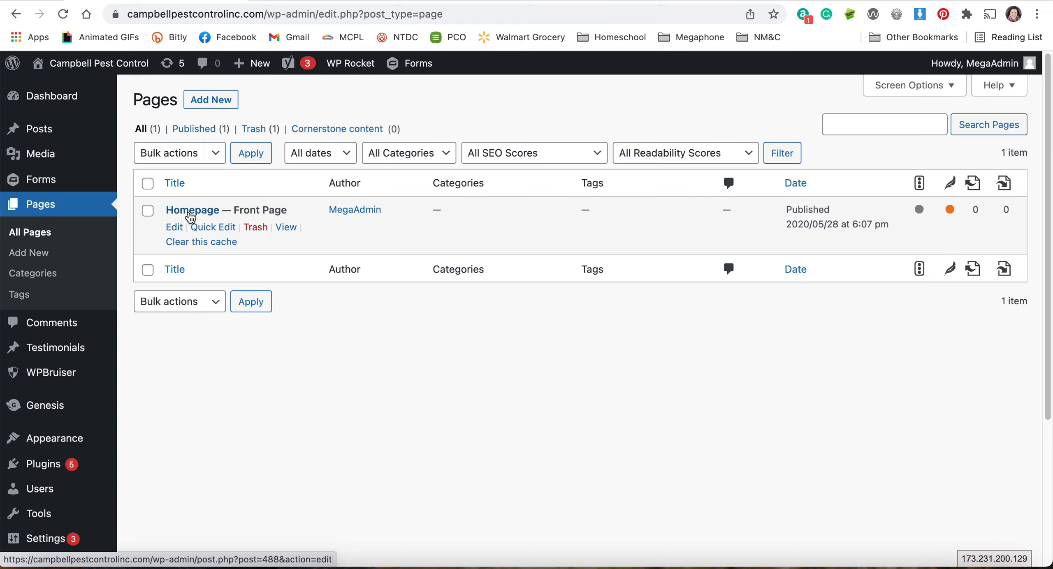
- Visit the live Campbell Pest Control site and examine the homepage from its header through services and reviews to the footer
{"action": "mouse_move", "coordinate": [109, 71]}
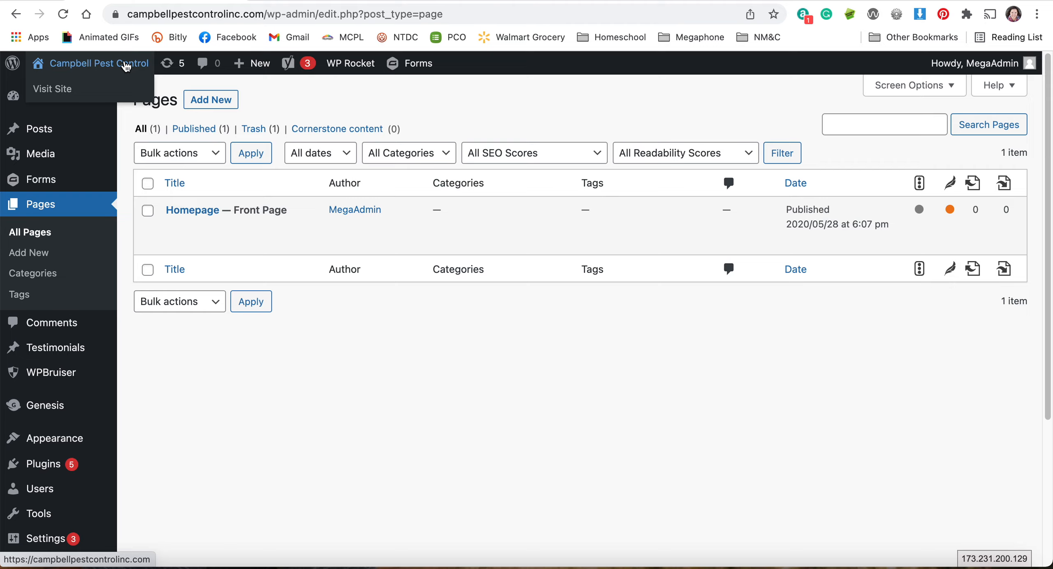
{"action": "left_click", "coordinate": [88, 92]}
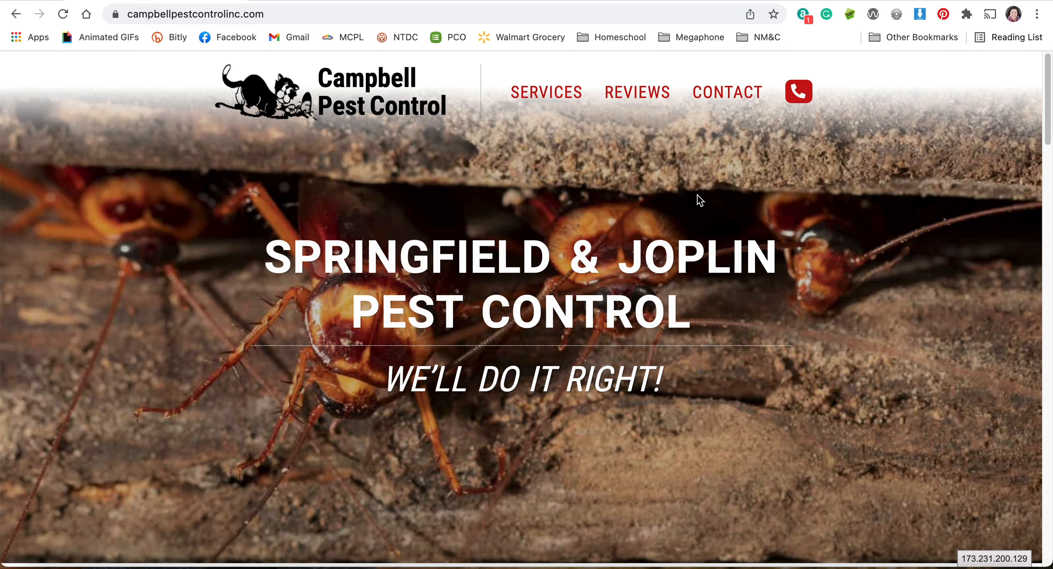
{"action": "scroll", "coordinate": [540, 290], "scroll_direction": "down", "scroll_amount": 2}
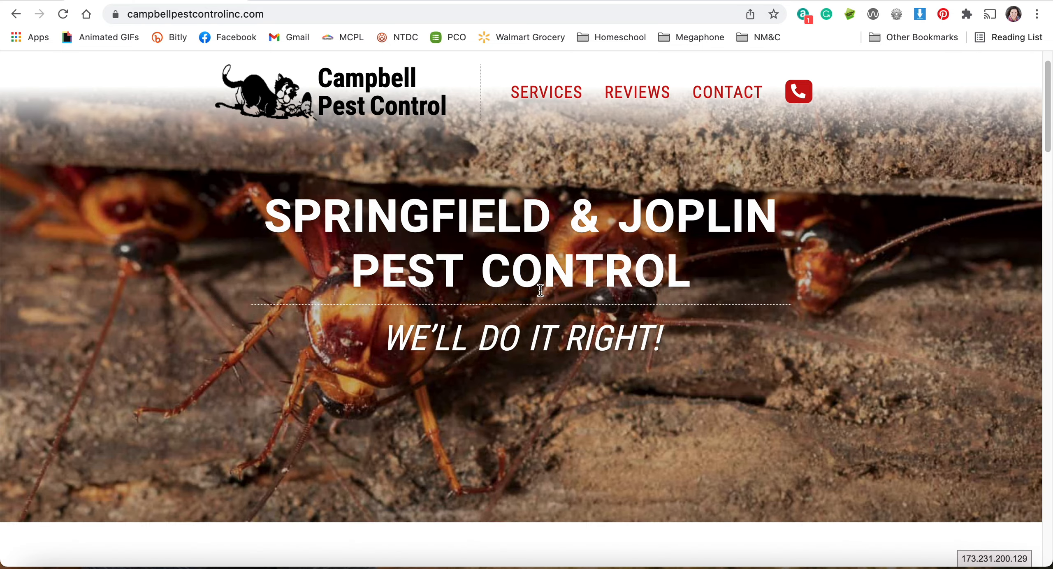
{"action": "scroll", "coordinate": [540, 290], "scroll_direction": "down", "scroll_amount": 9}
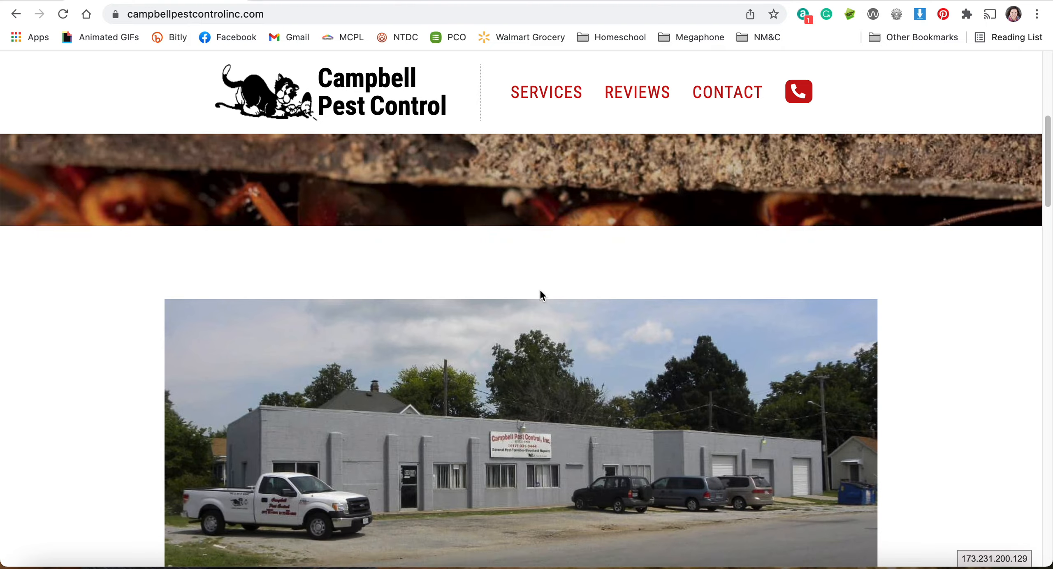
{"action": "scroll", "coordinate": [539, 290], "scroll_direction": "down", "scroll_amount": 4}
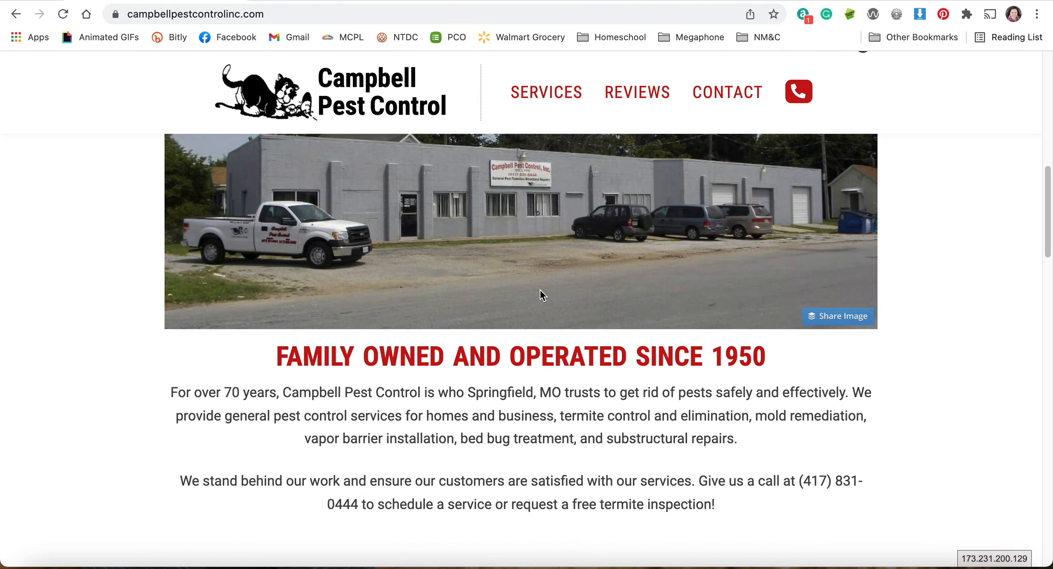
{"action": "scroll", "coordinate": [539, 289], "scroll_direction": "down", "scroll_amount": 12}
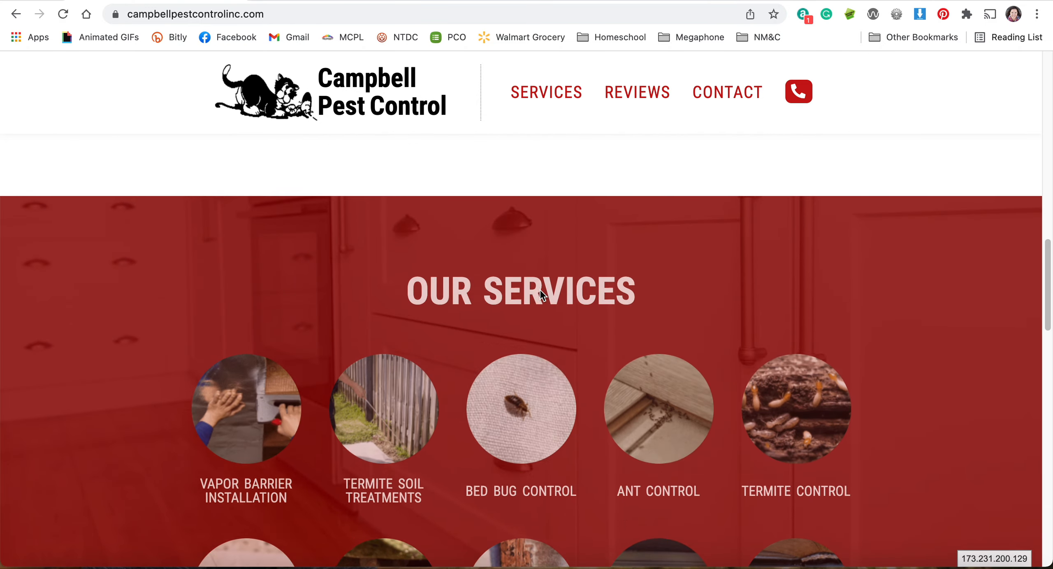
{"action": "scroll", "coordinate": [540, 290], "scroll_direction": "down", "scroll_amount": 1}
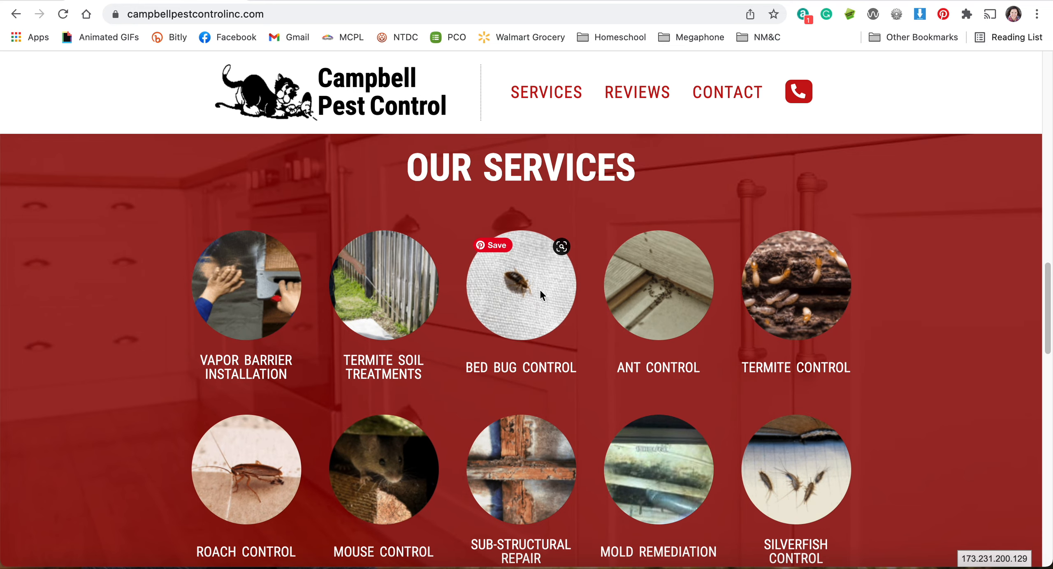
{"action": "scroll", "coordinate": [540, 291], "scroll_direction": "down", "scroll_amount": 15}
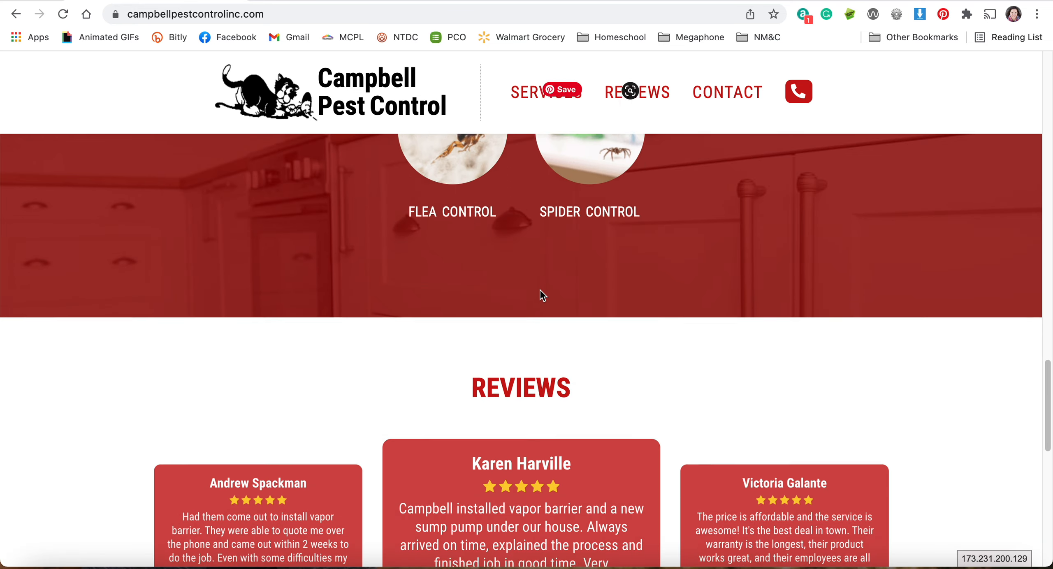
{"action": "scroll", "coordinate": [540, 290], "scroll_direction": "down", "scroll_amount": 2}
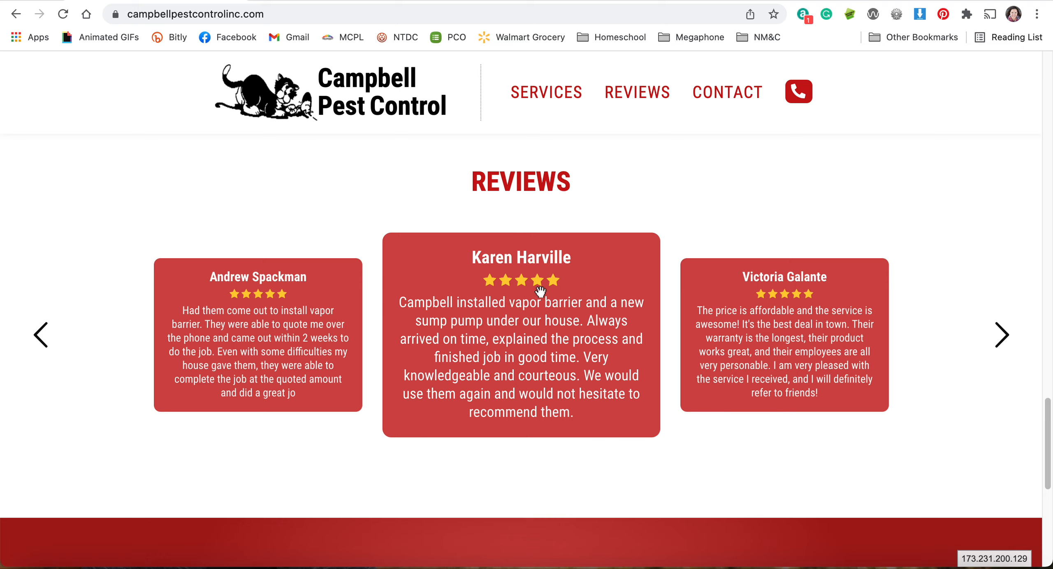
{"action": "scroll", "coordinate": [540, 292], "scroll_direction": "down", "scroll_amount": 8}
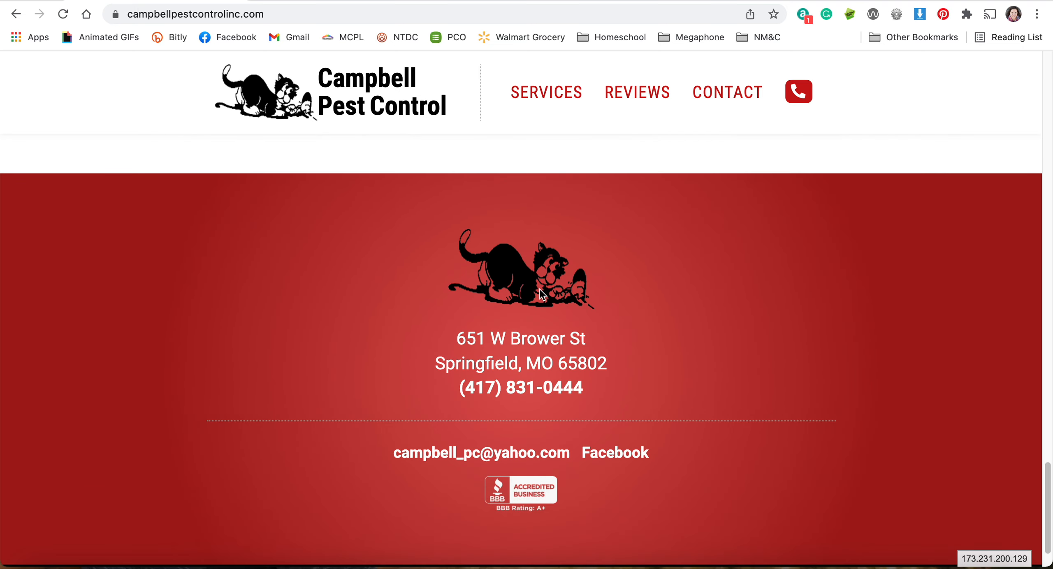
- Finish viewing the live homepage, return to the site's page list and open the Homepage for editing
{"action": "scroll", "coordinate": [541, 293], "scroll_direction": "down", "scroll_amount": 2}
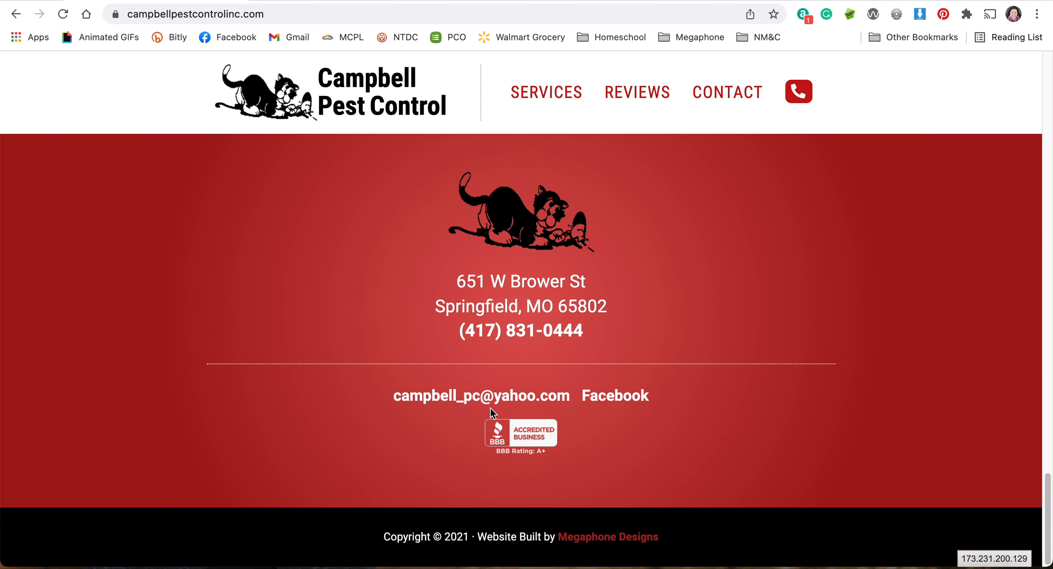
{"action": "scroll", "coordinate": [490, 408], "scroll_direction": "up", "scroll_amount": 18}
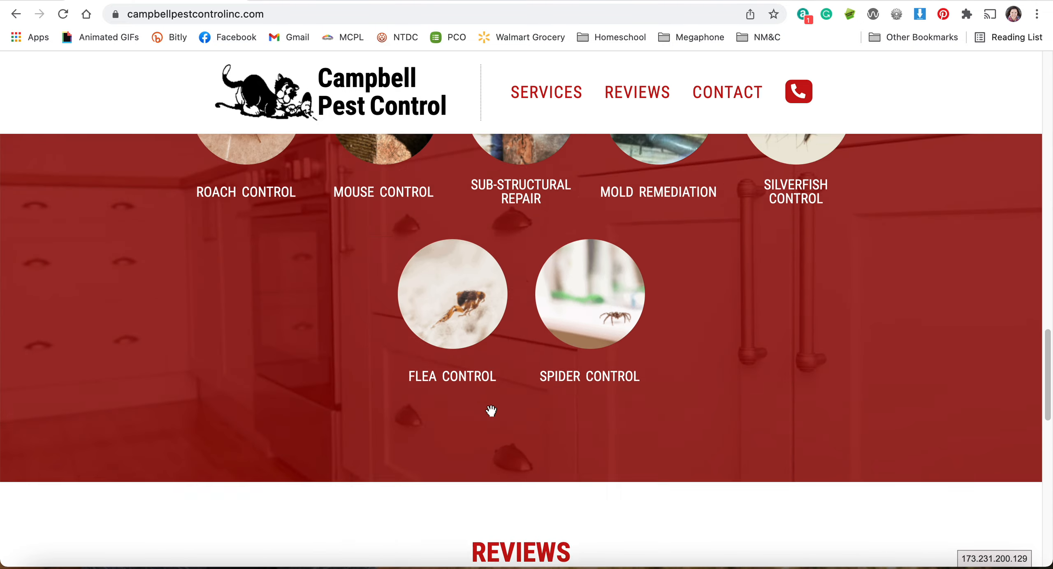
{"action": "scroll", "coordinate": [491, 410], "scroll_direction": "up", "scroll_amount": 15}
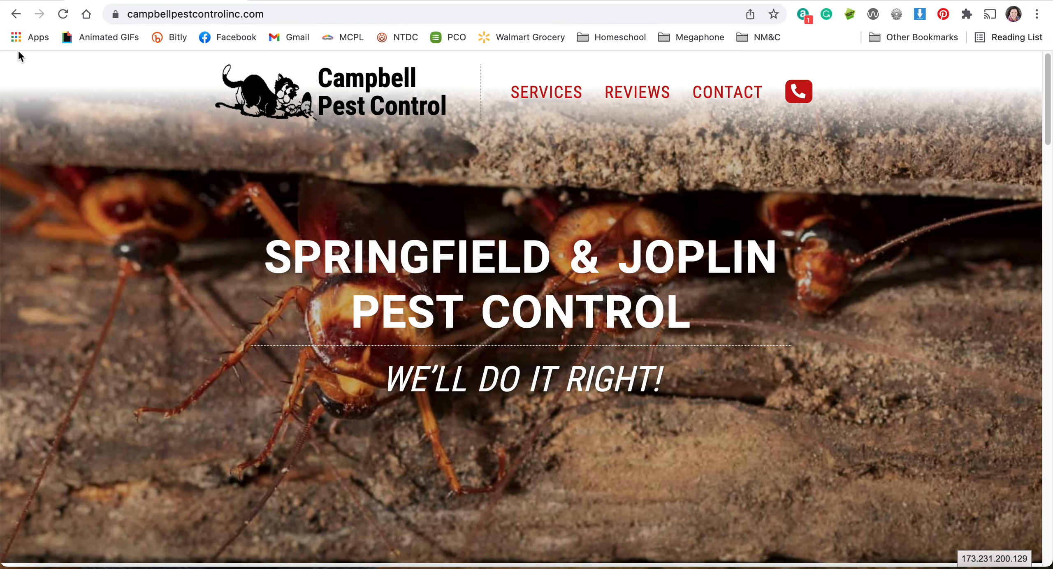
{"action": "left_click", "coordinate": [16, 15]}
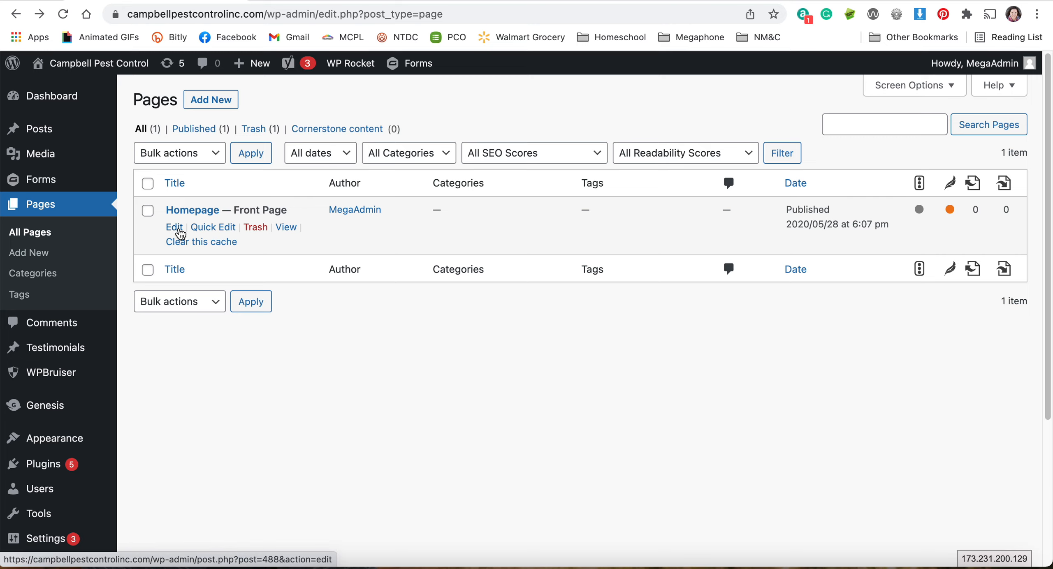
{"action": "left_click", "coordinate": [174, 228]}
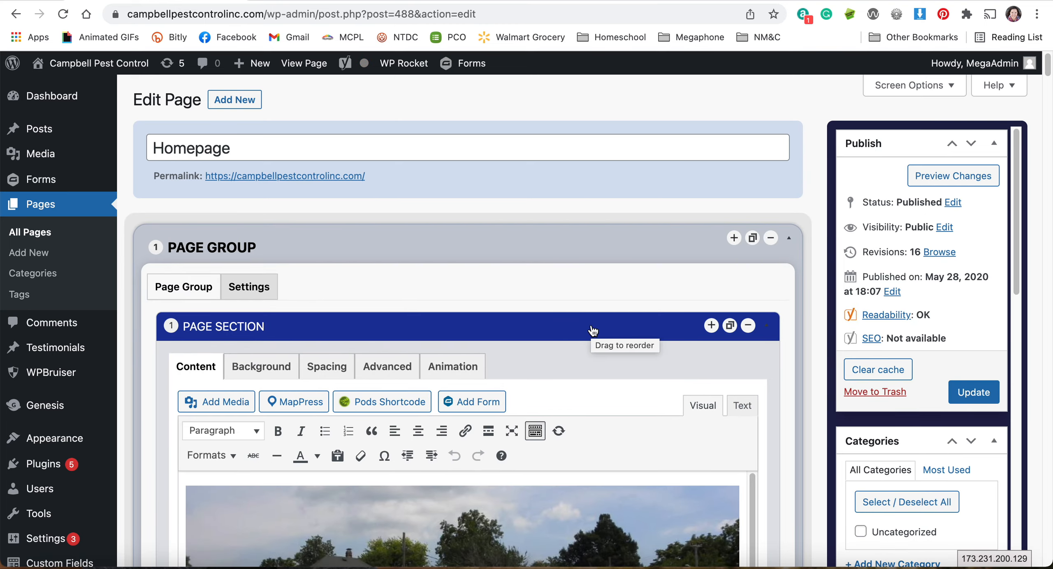
- Examine the Homepage's editable content, from the first page section through the Our Services icon row to the end of the page group
{"action": "scroll", "coordinate": [593, 331], "scroll_direction": "down", "scroll_amount": 8}
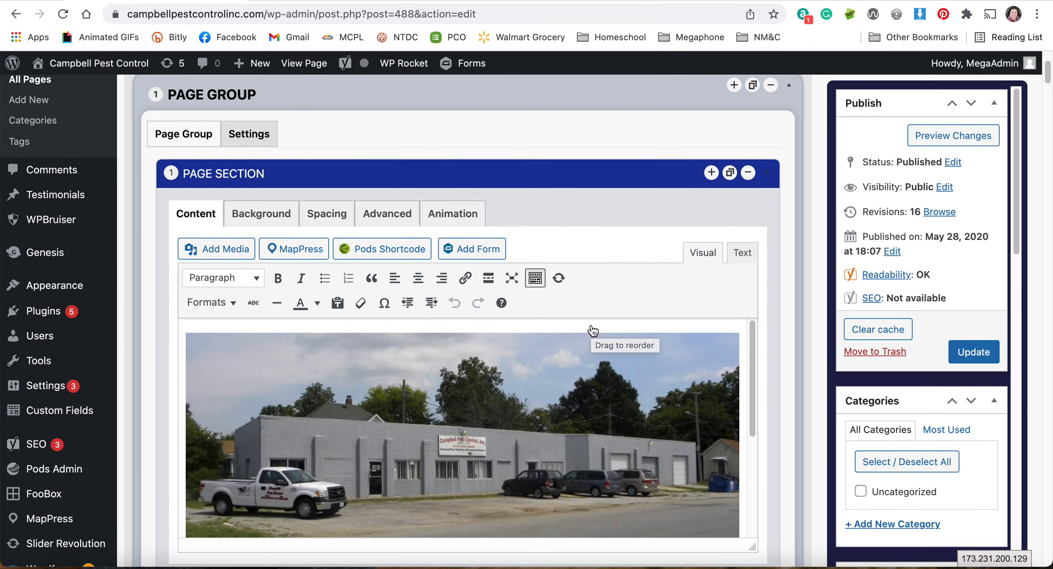
{"action": "scroll", "coordinate": [591, 325], "scroll_direction": "down", "scroll_amount": 14}
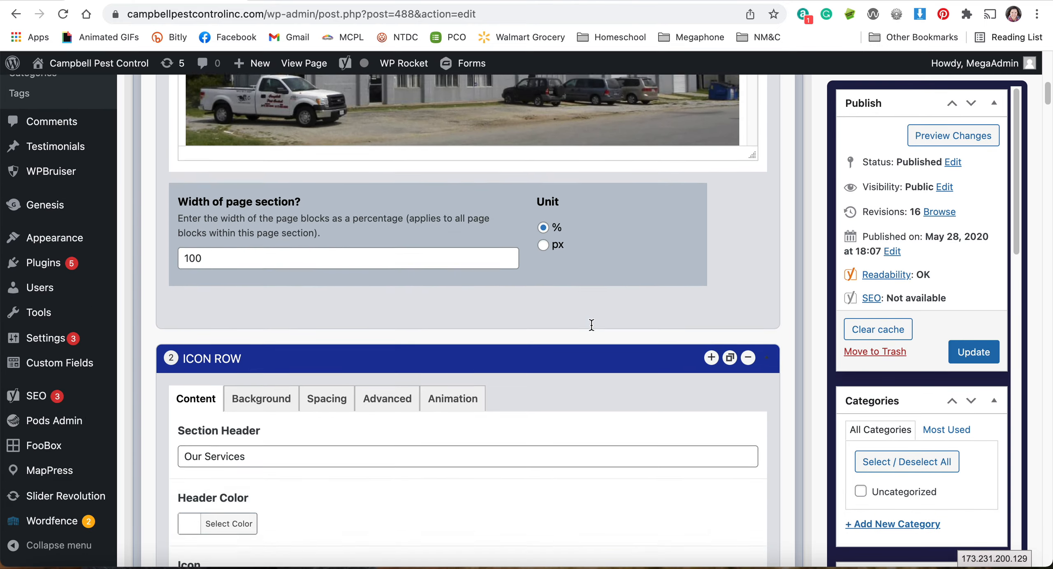
{"action": "scroll", "coordinate": [593, 329], "scroll_direction": "down", "scroll_amount": 4}
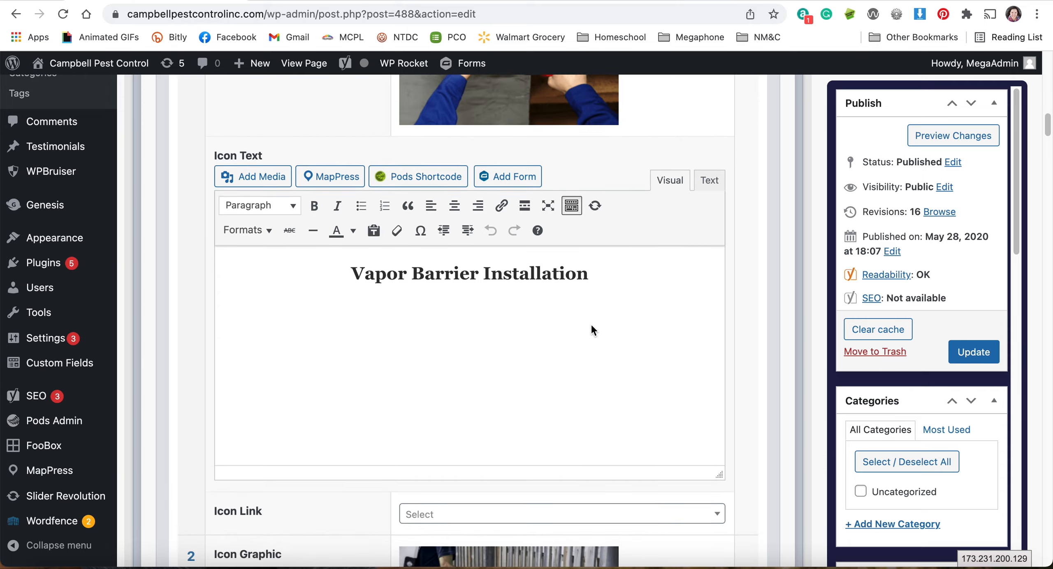
{"action": "scroll", "coordinate": [592, 325], "scroll_direction": "down", "scroll_amount": 20}
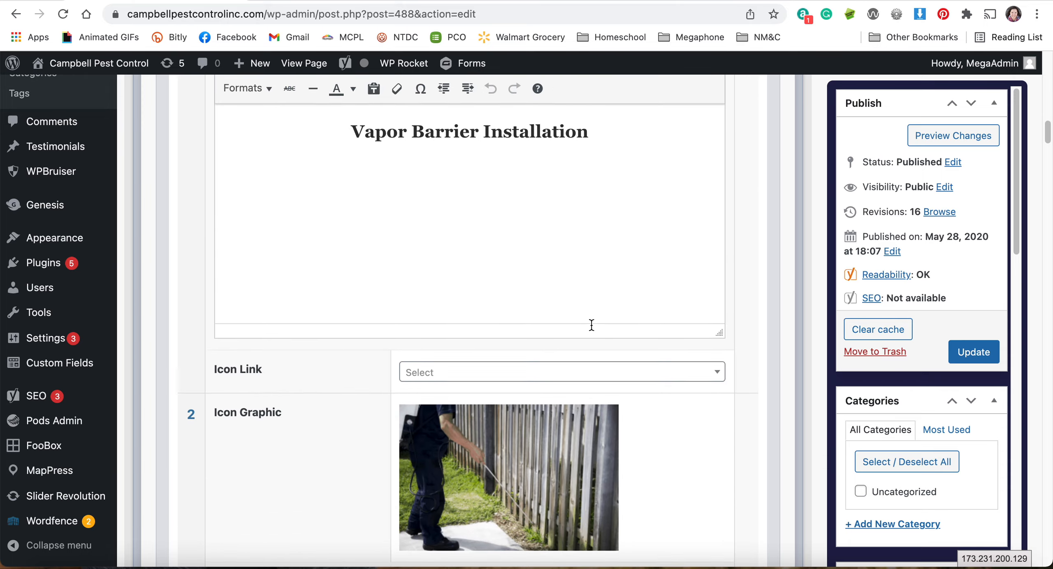
{"action": "scroll", "coordinate": [592, 330], "scroll_direction": "down", "scroll_amount": 20}
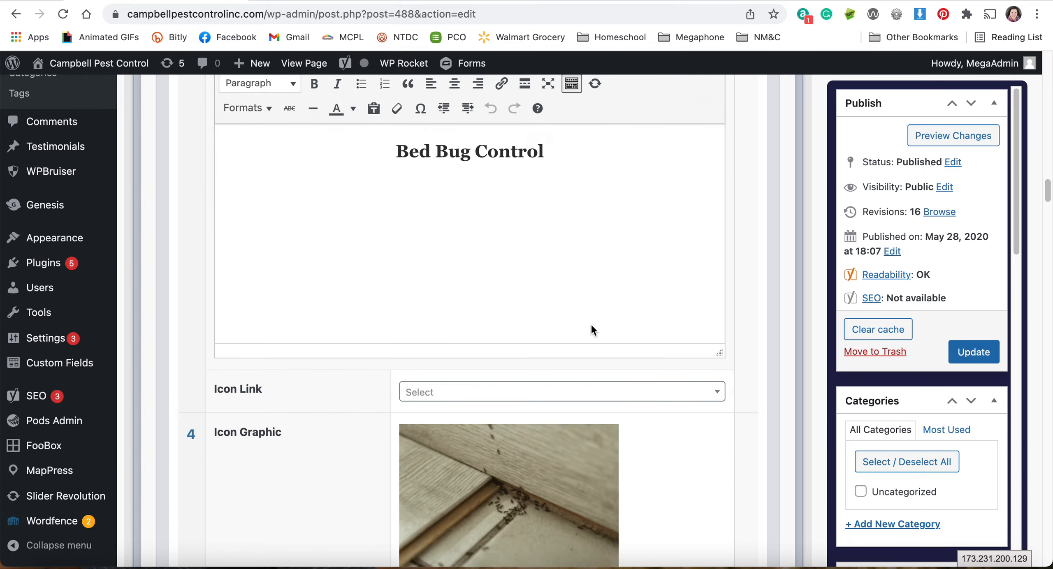
{"action": "scroll", "coordinate": [591, 325], "scroll_direction": "down", "scroll_amount": 20}
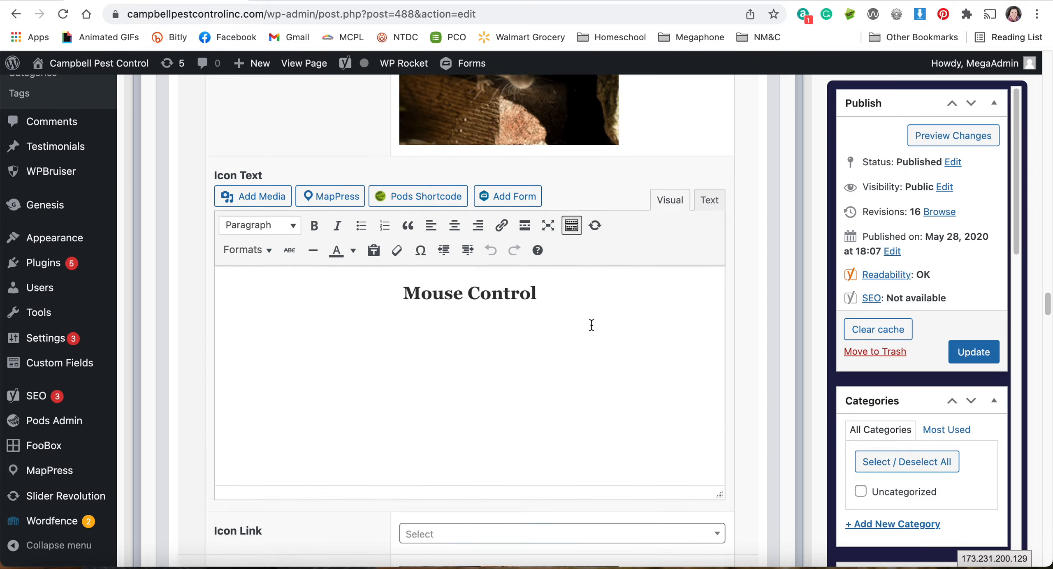
{"action": "scroll", "coordinate": [591, 325], "scroll_direction": "down", "scroll_amount": 20}
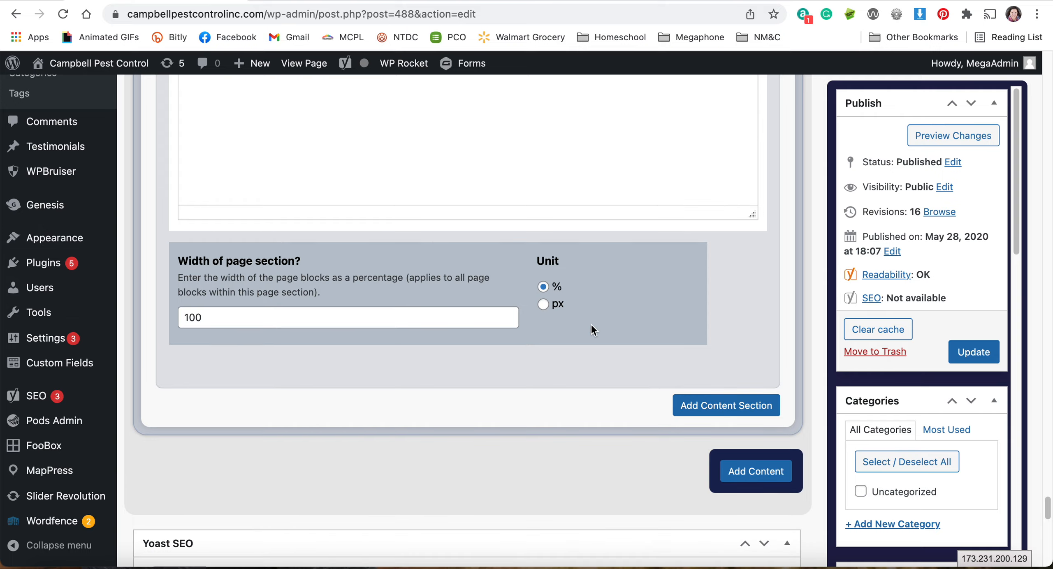
{"action": "scroll", "coordinate": [592, 325], "scroll_direction": "up", "scroll_amount": 20}
{"action": "scroll", "coordinate": [592, 325], "scroll_direction": "up", "scroll_amount": 20}
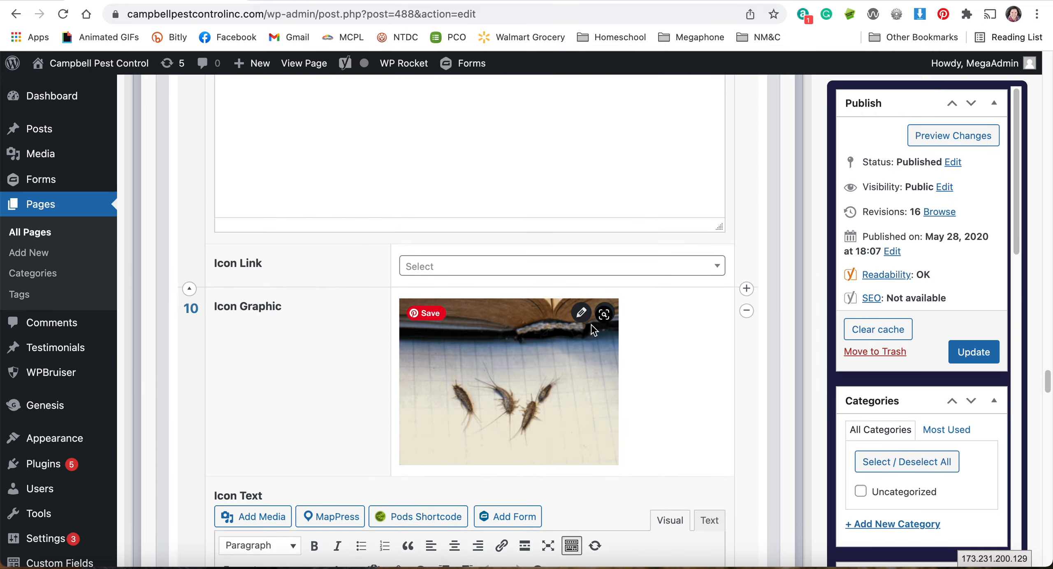
{"action": "scroll", "coordinate": [592, 327], "scroll_direction": "up", "scroll_amount": 15}
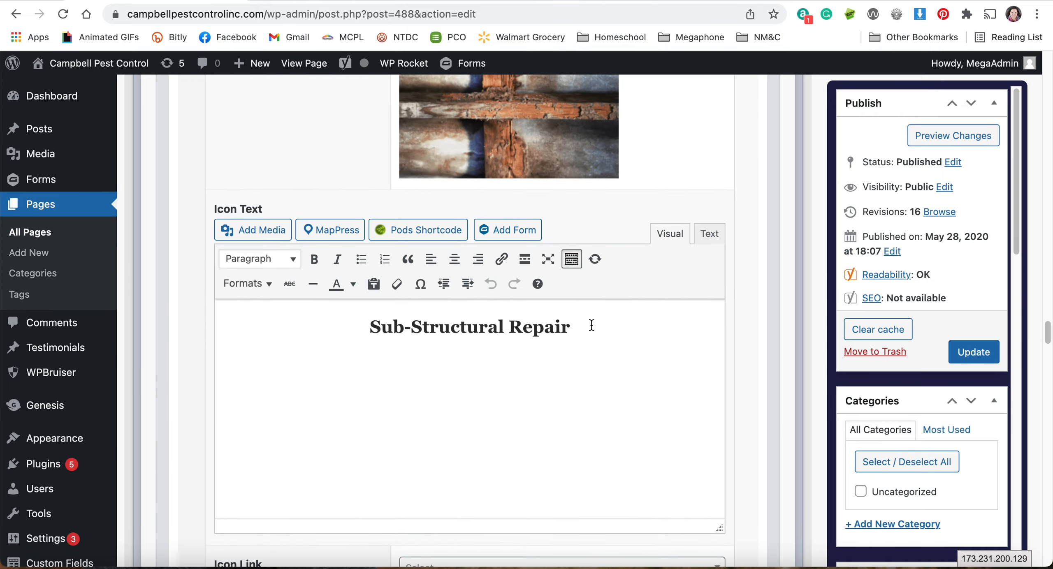
{"action": "scroll", "coordinate": [591, 325], "scroll_direction": "up", "scroll_amount": 15}
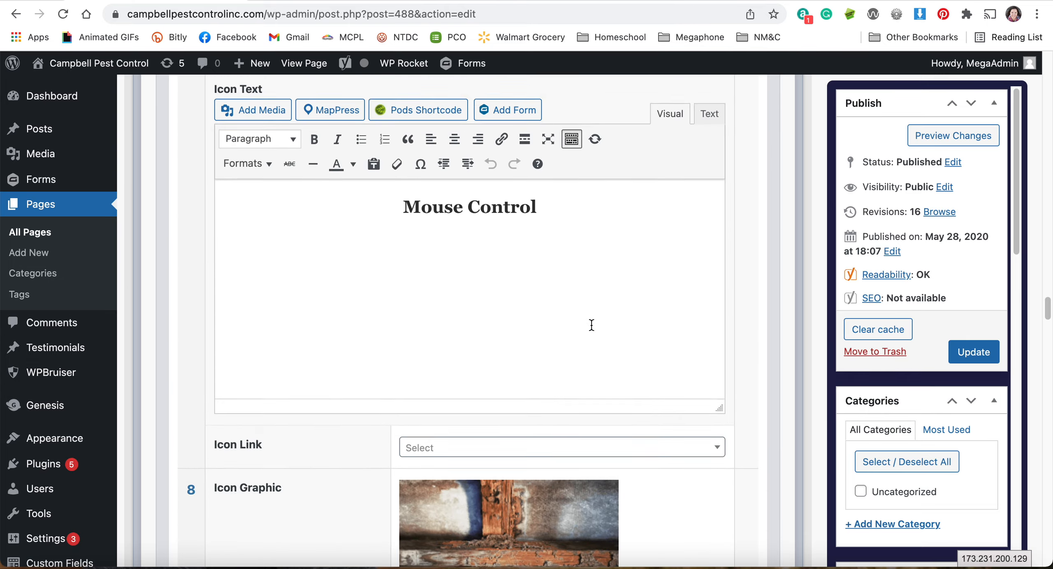
{"action": "scroll", "coordinate": [592, 325], "scroll_direction": "up", "scroll_amount": 6}
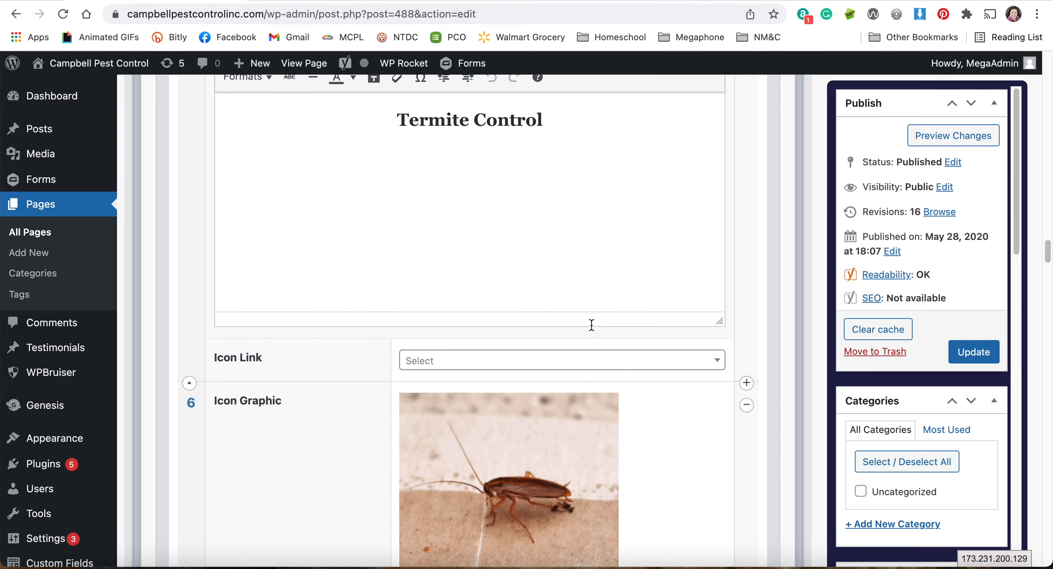
{"action": "scroll", "coordinate": [591, 326], "scroll_direction": "up", "scroll_amount": 1}
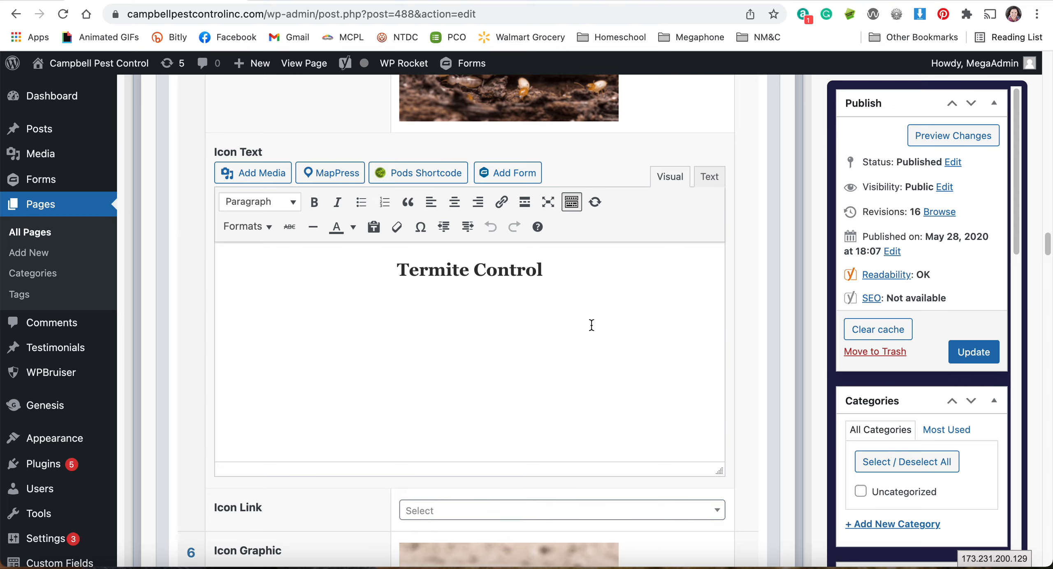
{"action": "scroll", "coordinate": [591, 325], "scroll_direction": "down", "scroll_amount": 7}
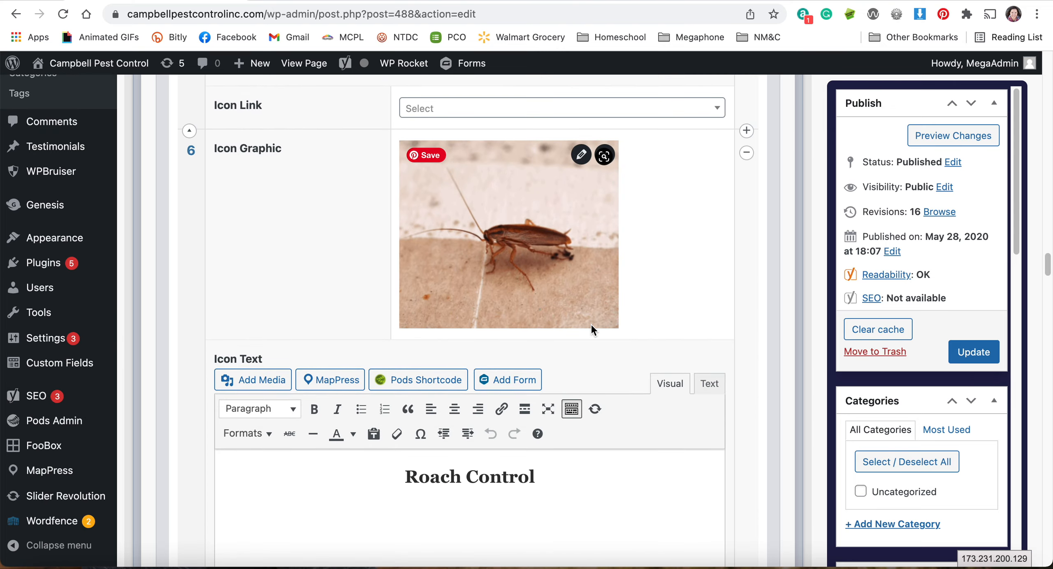
{"action": "scroll", "coordinate": [591, 329], "scroll_direction": "down", "scroll_amount": 15}
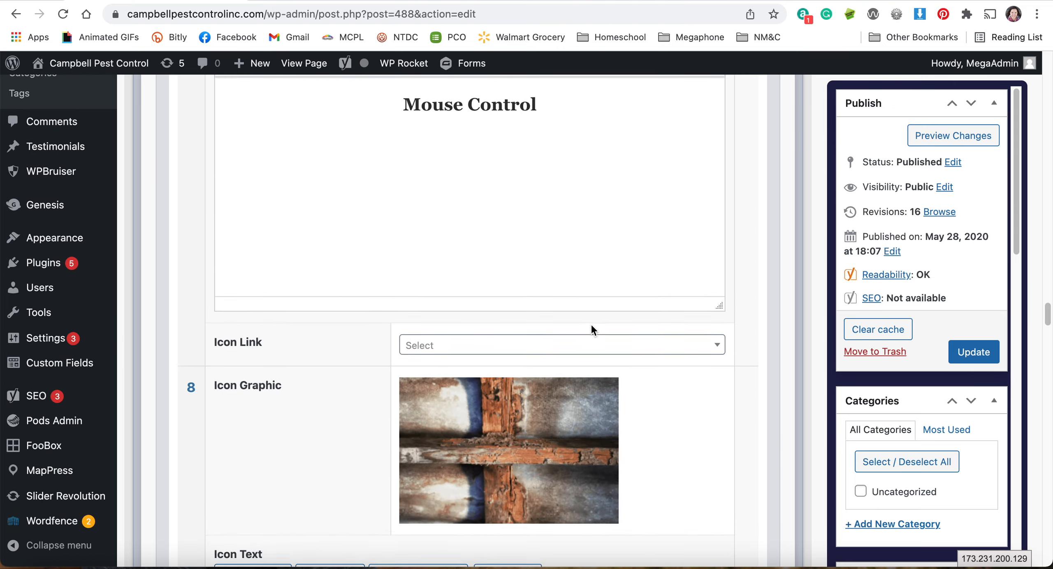
{"action": "scroll", "coordinate": [591, 323], "scroll_direction": "down", "scroll_amount": 20}
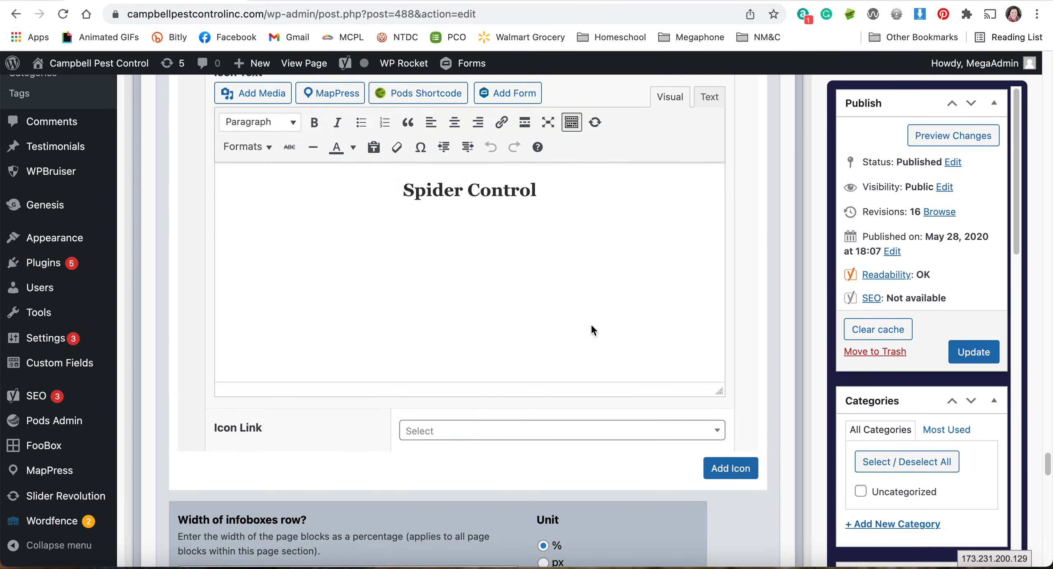
- Add a new Page Section at the end of the Homepage's page group
{"action": "scroll", "coordinate": [591, 318], "scroll_direction": "down", "scroll_amount": 8}
{"action": "scroll", "coordinate": [590, 316], "scroll_direction": "up", "scroll_amount": 5}
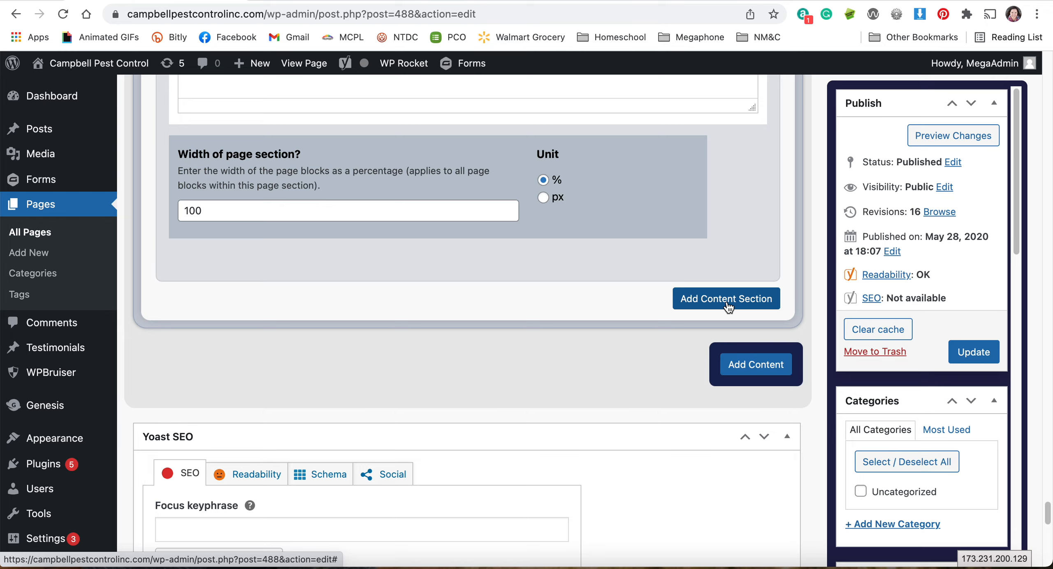
{"action": "left_click", "coordinate": [727, 305]}
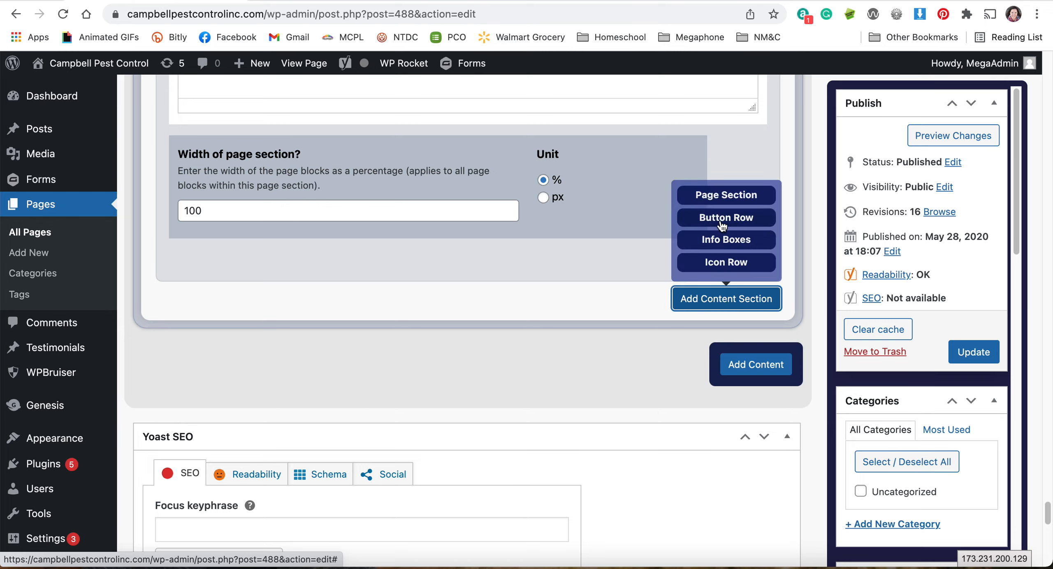
{"action": "left_click", "coordinate": [723, 196]}
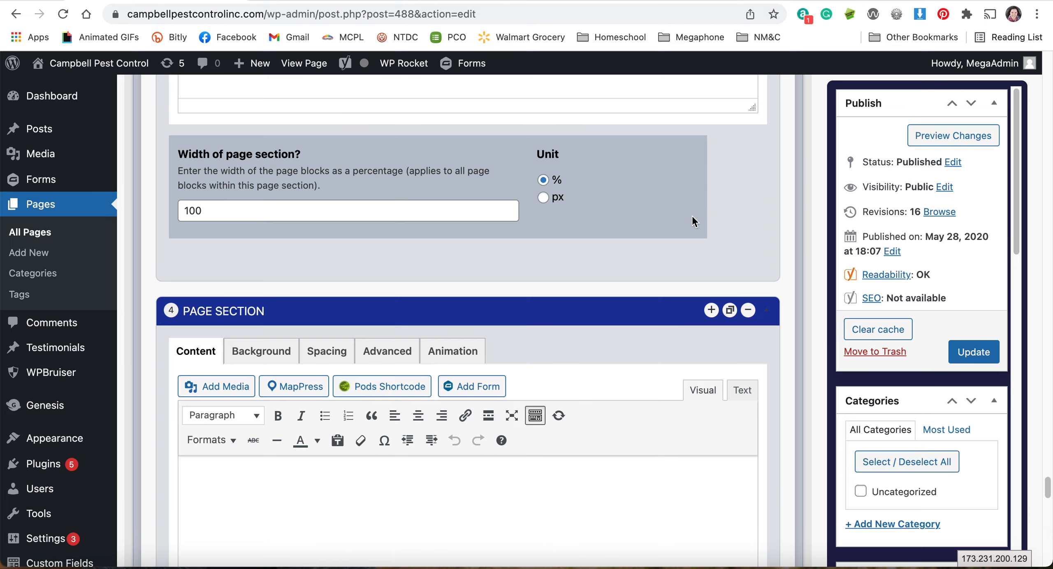
- Enter "For the area's best pest control, contact us today!" as the new page section's content
{"action": "scroll", "coordinate": [627, 331], "scroll_direction": "down", "scroll_amount": 3}
{"action": "scroll", "coordinate": [627, 331], "scroll_direction": "down", "scroll_amount": 2}
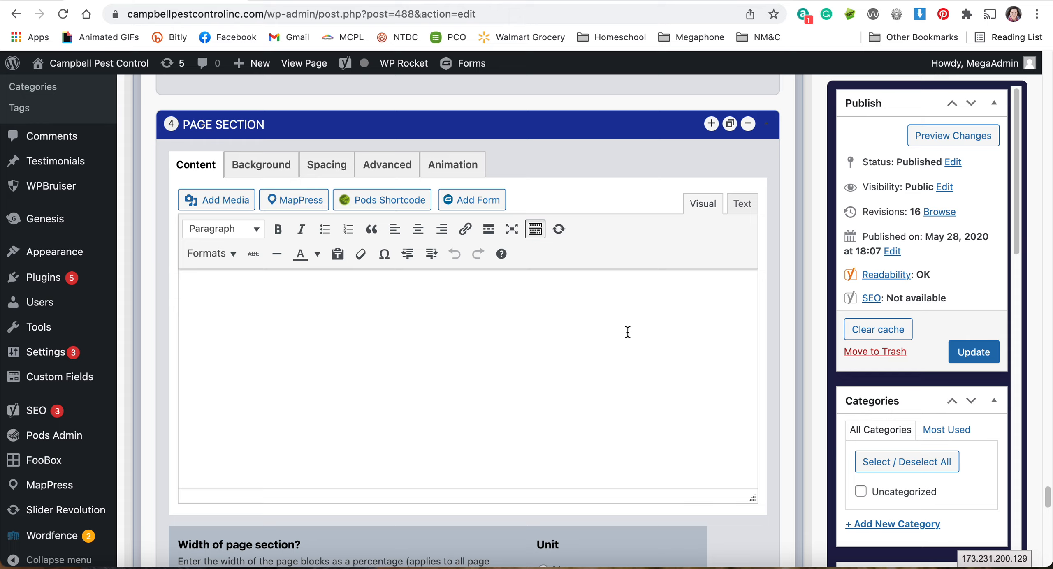
{"action": "scroll", "coordinate": [627, 332], "scroll_direction": "down", "scroll_amount": 2}
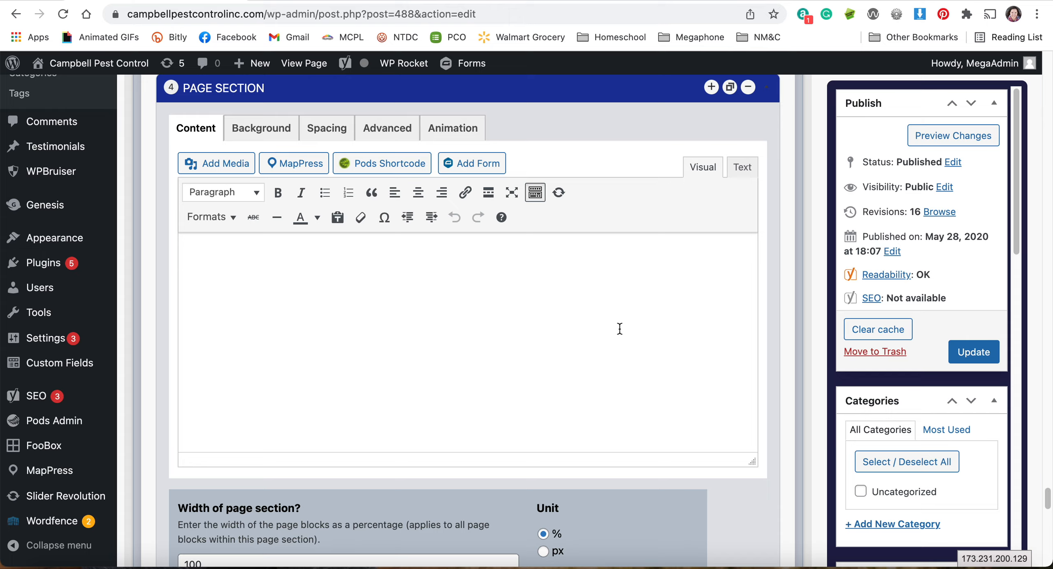
{"action": "left_click", "coordinate": [607, 323]}
{"action": "type", "text": "For the a"}
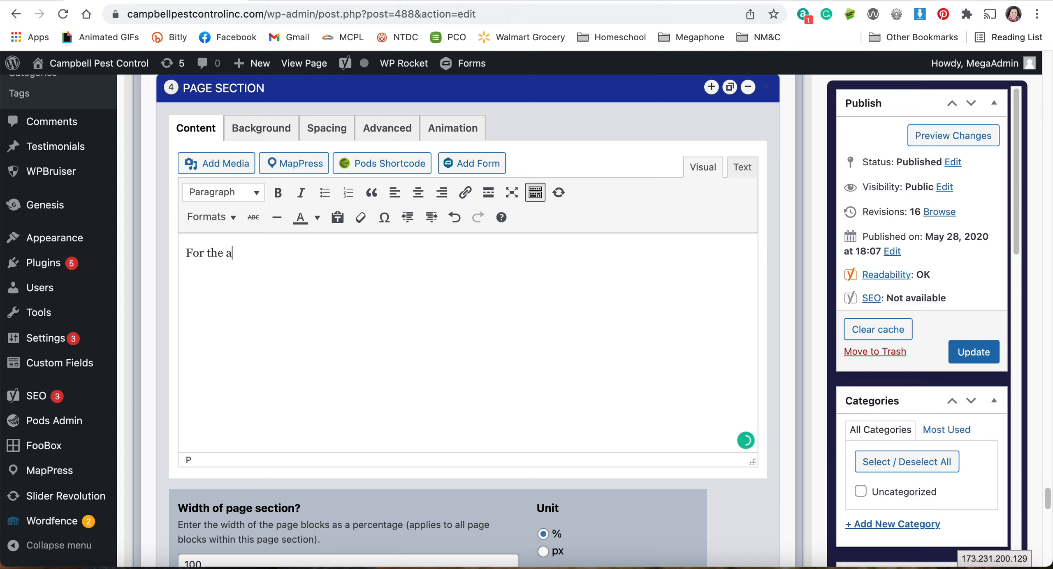
{"action": "type", "text": "rea's best pest c"}
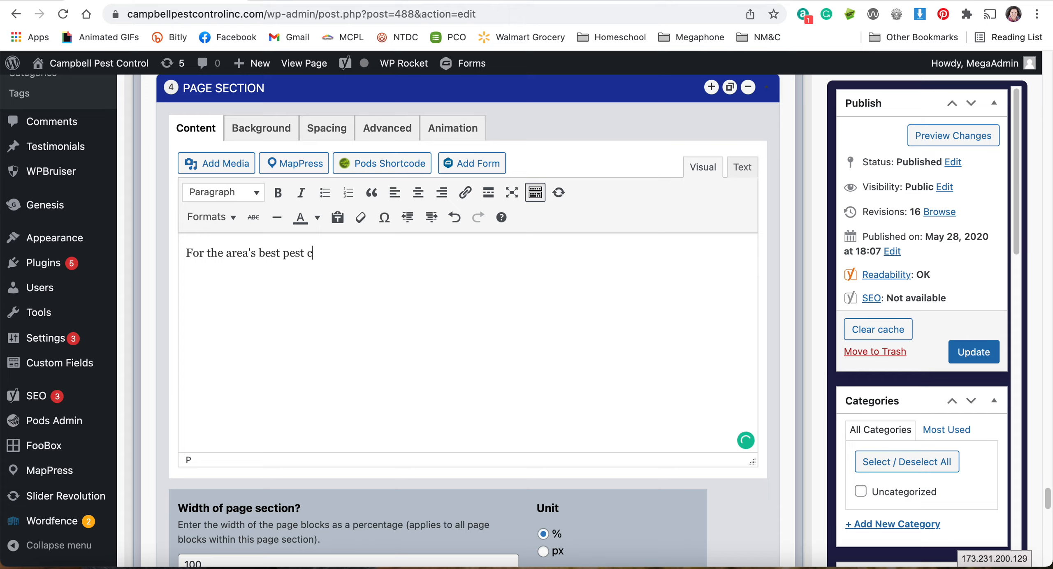
{"action": "type", "text": "ontrol, contact us today!"}
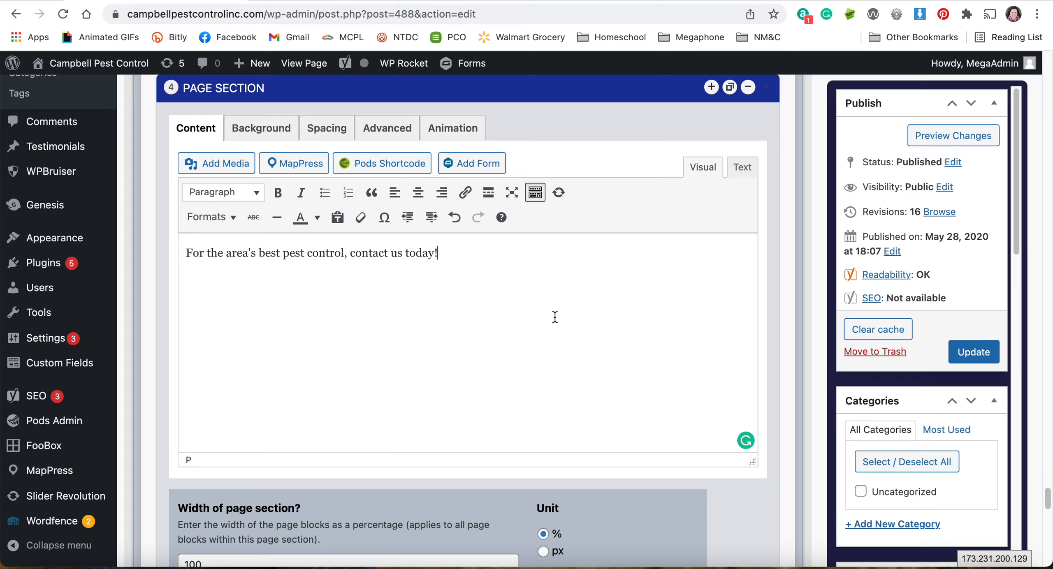
- Make the sentence in the new page section bold and center it
{"action": "left_click", "coordinate": [447, 256]}
{"action": "left_click_drag", "start_coordinate": [447, 256], "coordinate": [183, 237]}
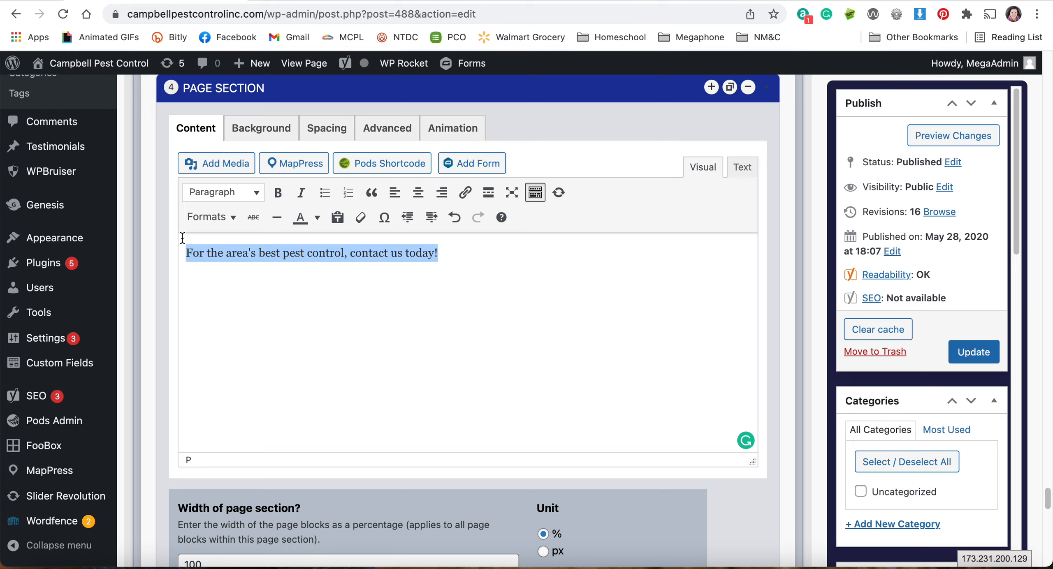
{"action": "left_click", "coordinate": [279, 199]}
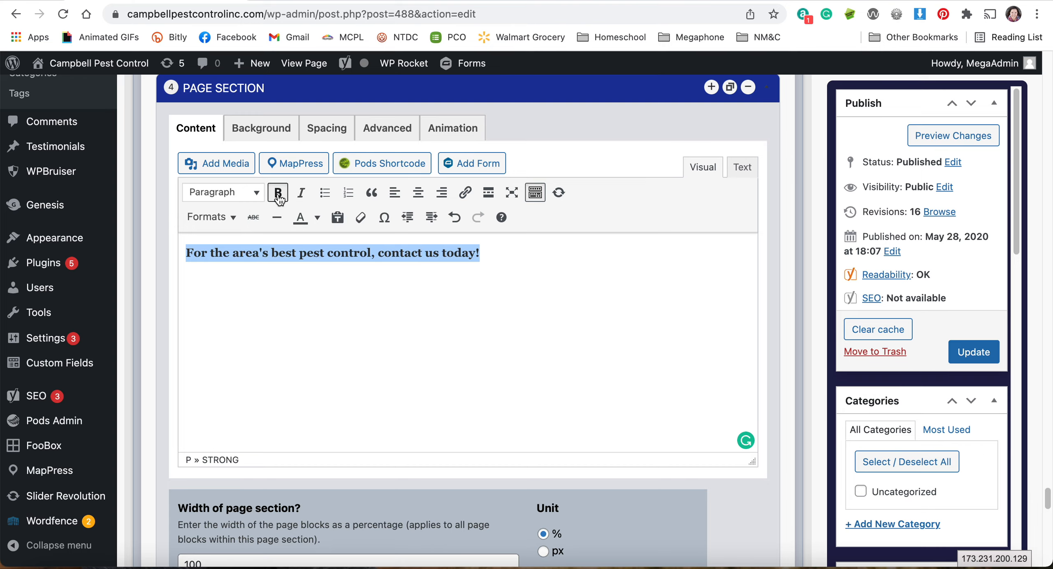
{"action": "left_click", "coordinate": [420, 200]}
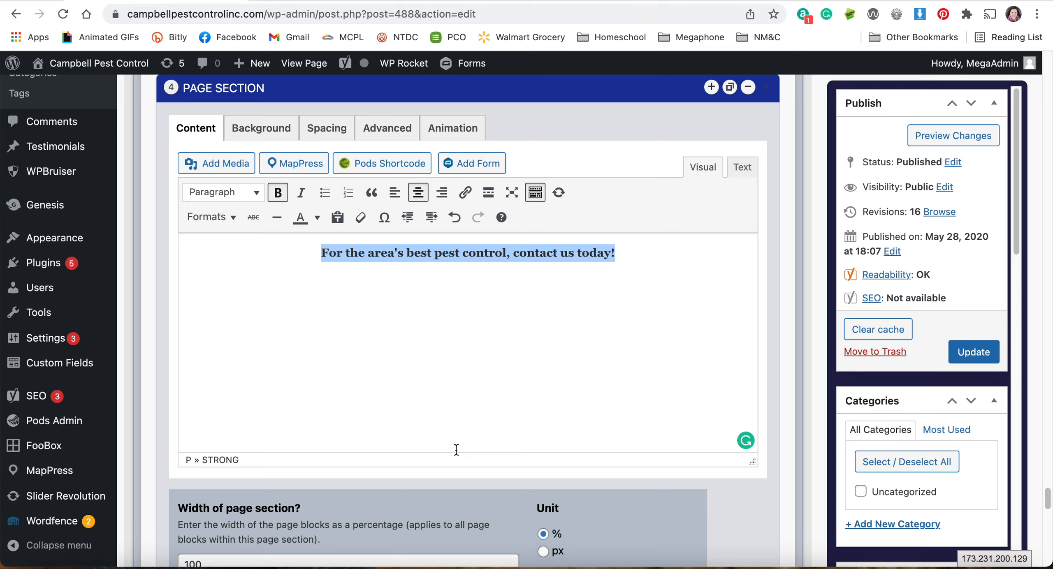
- Add a second line reading "Contact Us" below the bold sentence and center it
{"action": "left_click", "coordinate": [633, 255]}
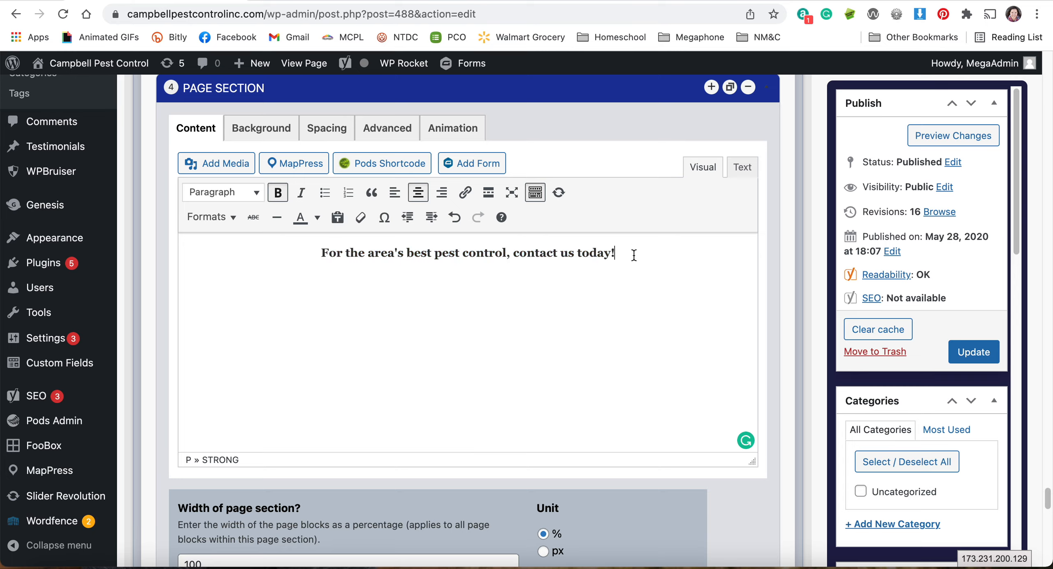
{"action": "key", "text": "Return"}
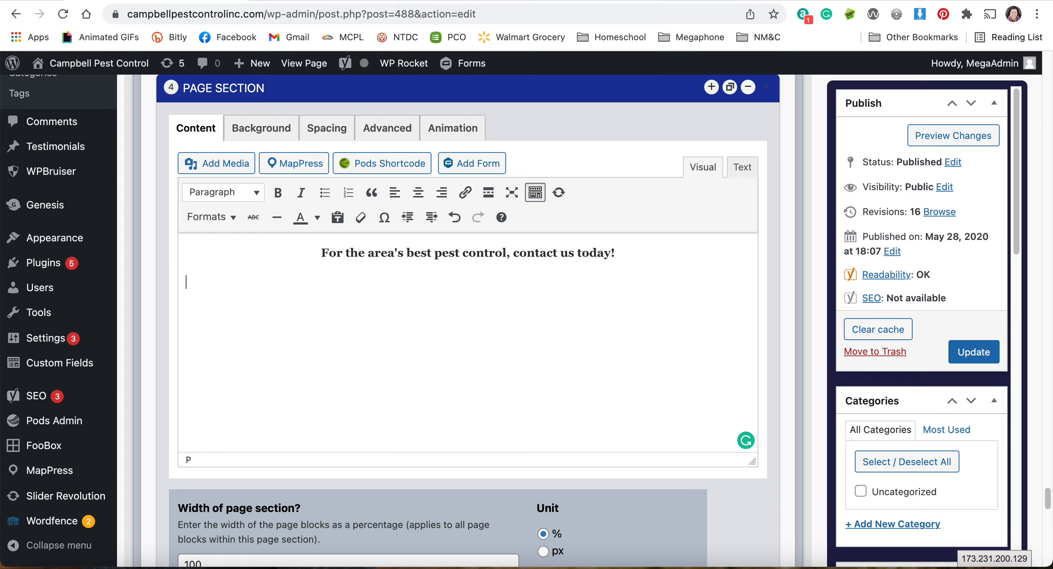
{"action": "type", "text": "Contact Us"}
{"action": "left_click", "coordinate": [262, 282]}
{"action": "left_click_drag", "start_coordinate": [262, 282], "coordinate": [186, 285]}
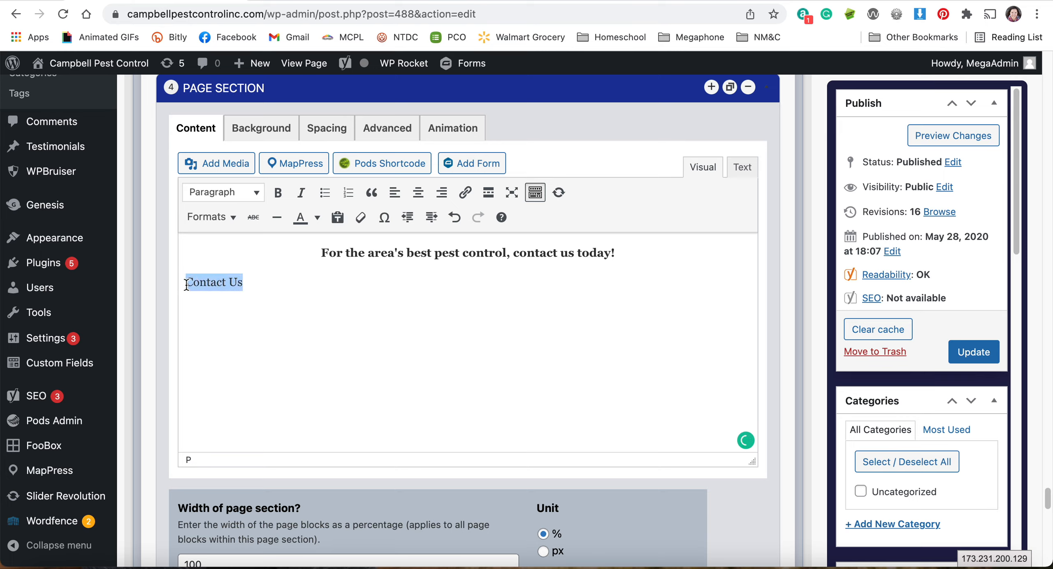
{"action": "left_click", "coordinate": [417, 200]}
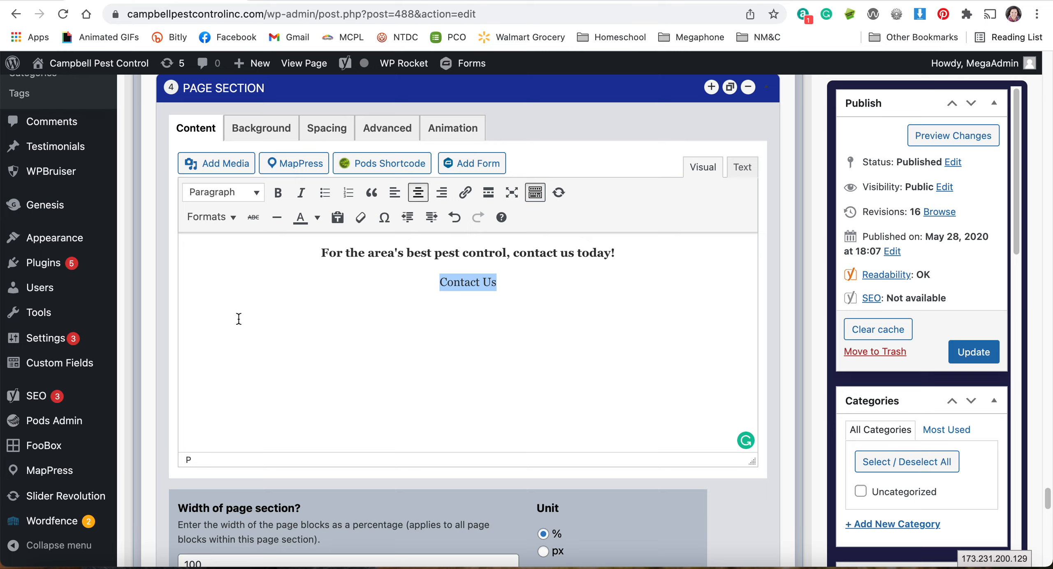
- Format the "Contact Us" line in the new page section as a Button
{"action": "left_click", "coordinate": [235, 218]}
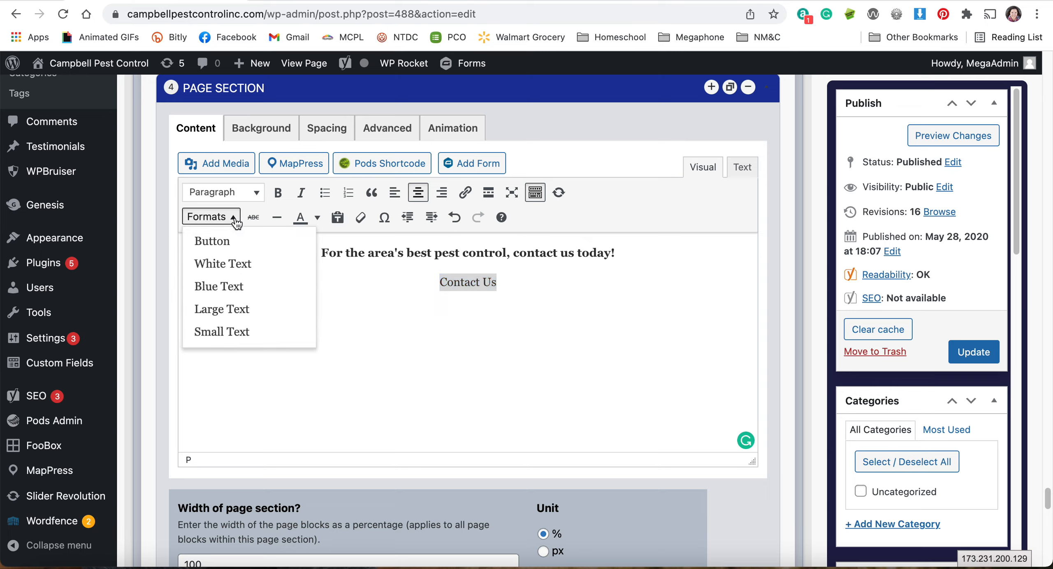
{"action": "left_click", "coordinate": [231, 246]}
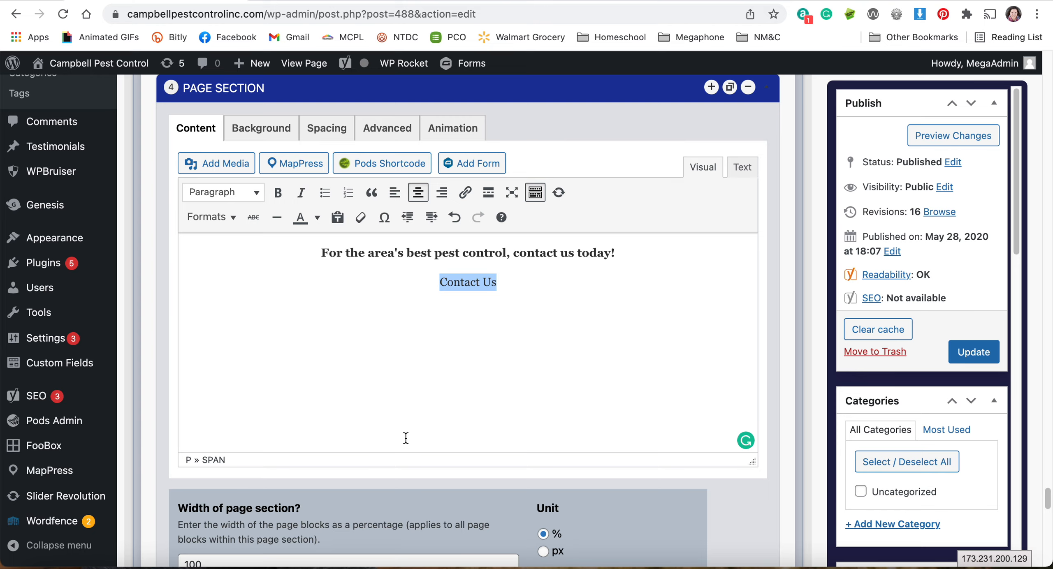
- Set the dark green bug-pattern image banner.jpg from the media library as the new page section's background image
{"action": "scroll", "coordinate": [349, 385], "scroll_direction": "up", "scroll_amount": 1}
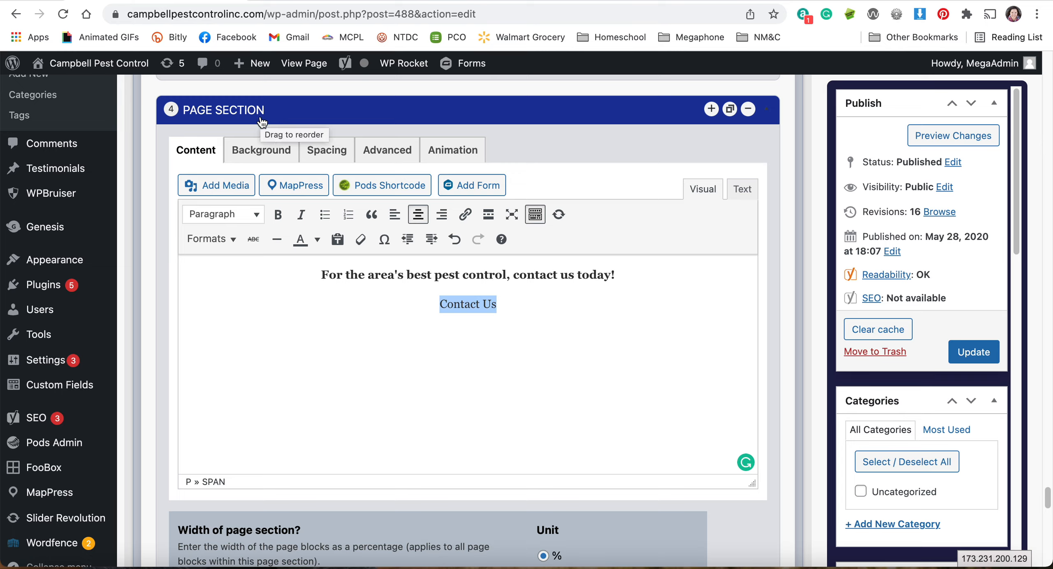
{"action": "left_click", "coordinate": [250, 155]}
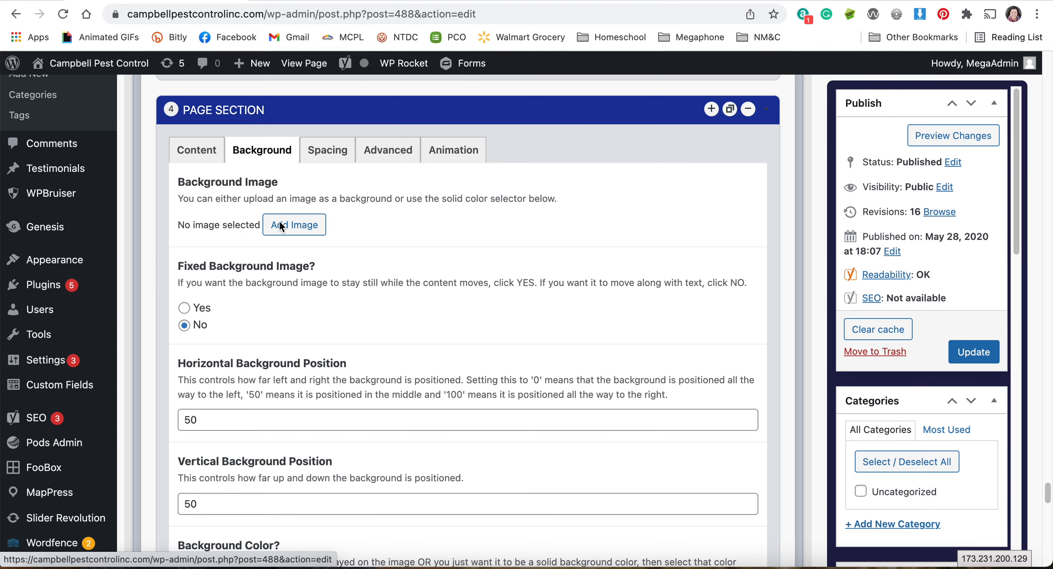
{"action": "left_click", "coordinate": [288, 233]}
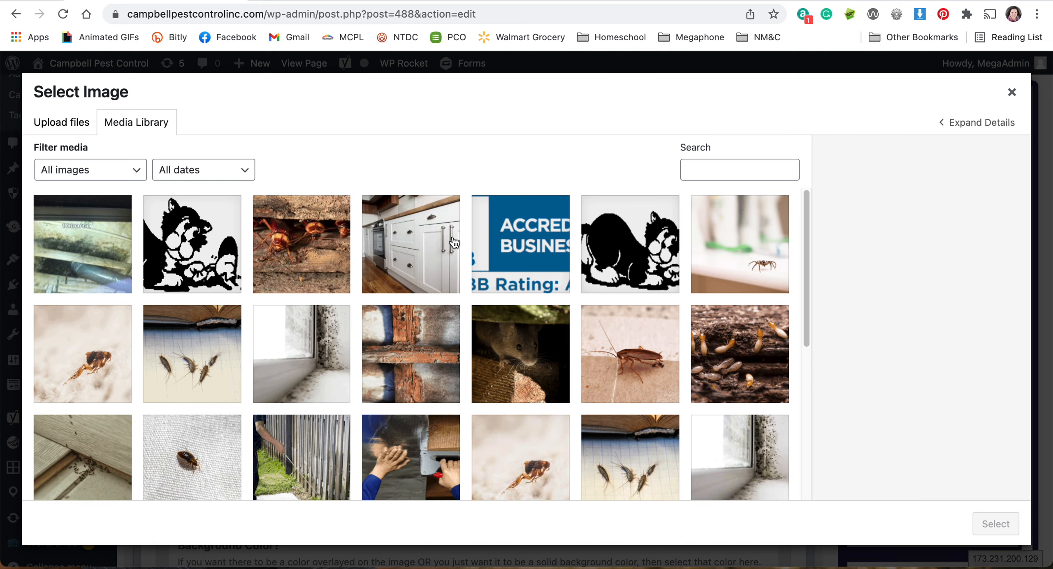
{"action": "scroll", "coordinate": [456, 256], "scroll_direction": "down", "scroll_amount": 7}
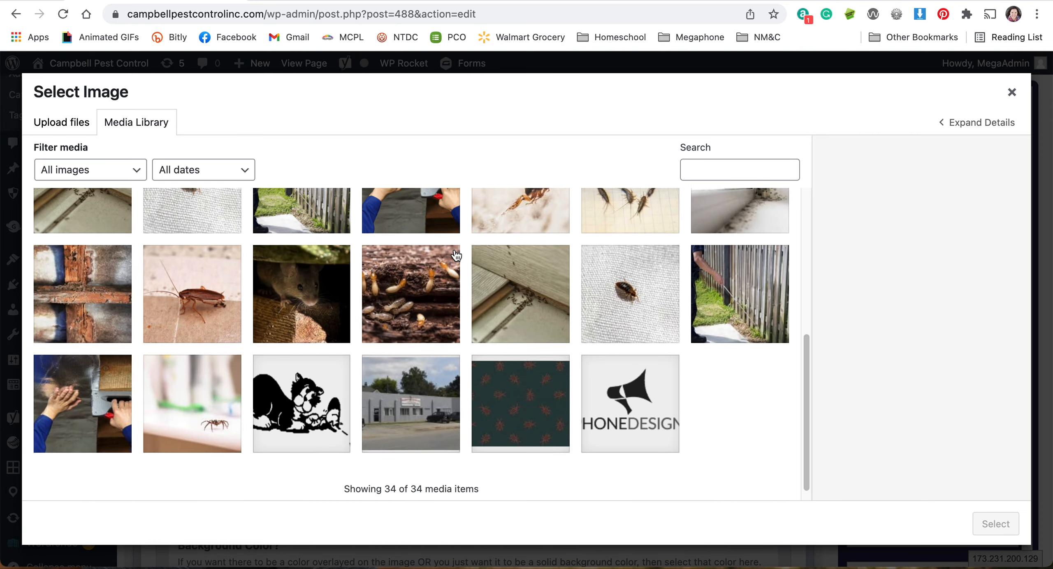
{"action": "scroll", "coordinate": [456, 256], "scroll_direction": "up", "scroll_amount": 5}
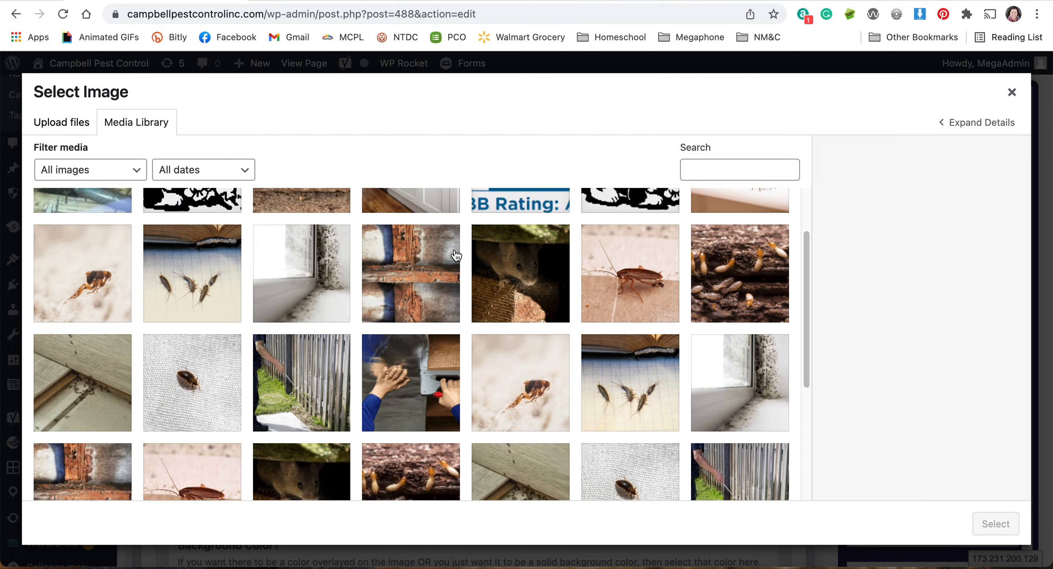
{"action": "scroll", "coordinate": [456, 256], "scroll_direction": "down", "scroll_amount": 5}
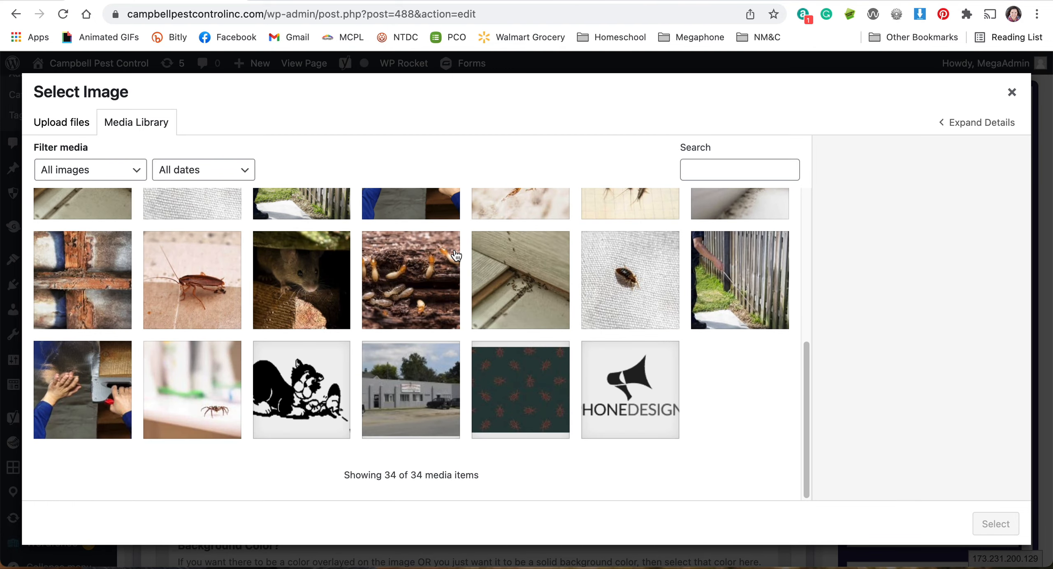
{"action": "left_click", "coordinate": [523, 387]}
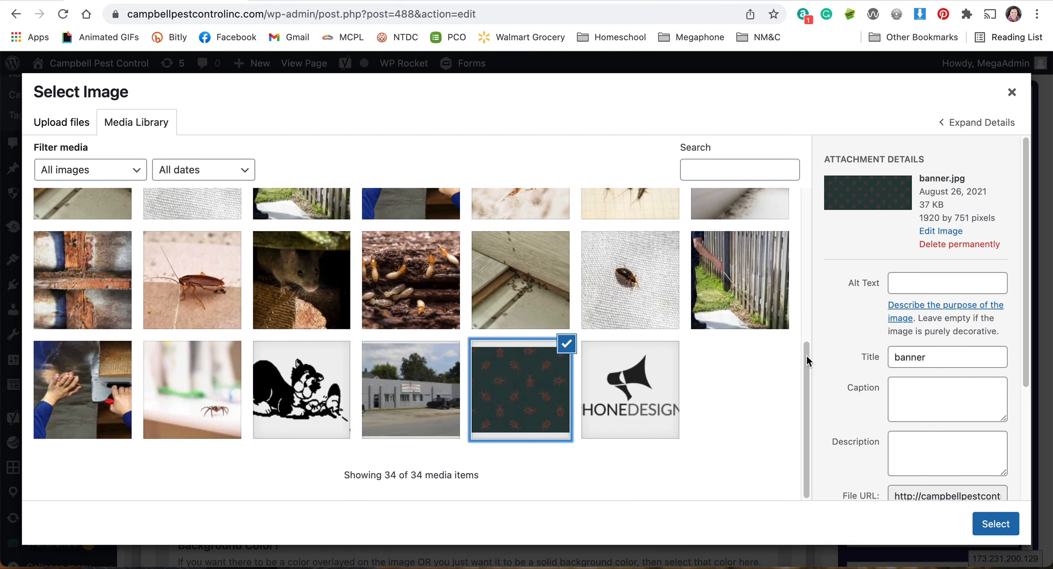
{"action": "scroll", "coordinate": [848, 398], "scroll_direction": "down", "scroll_amount": 4}
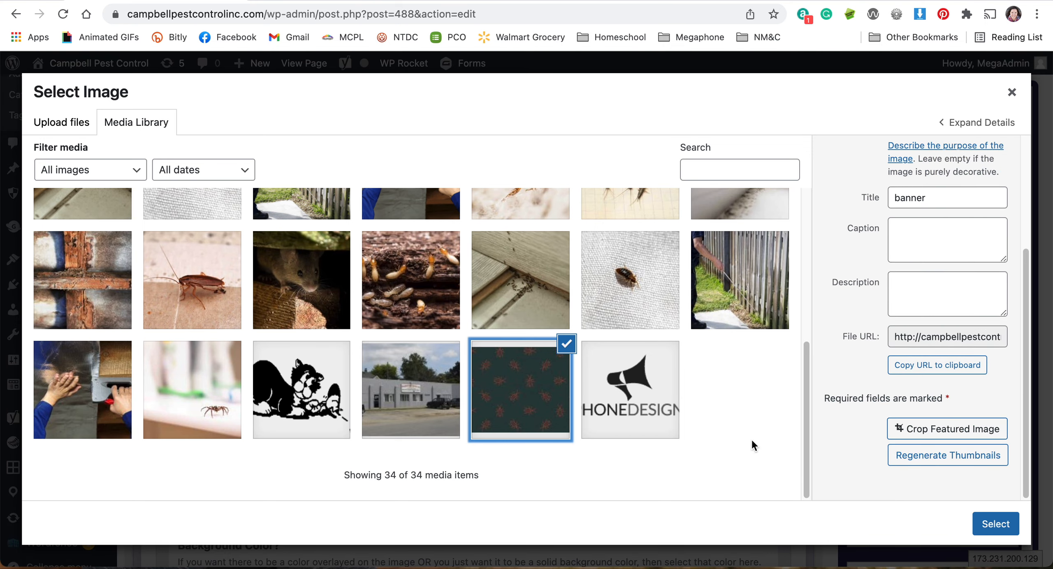
{"action": "left_click", "coordinate": [995, 524]}
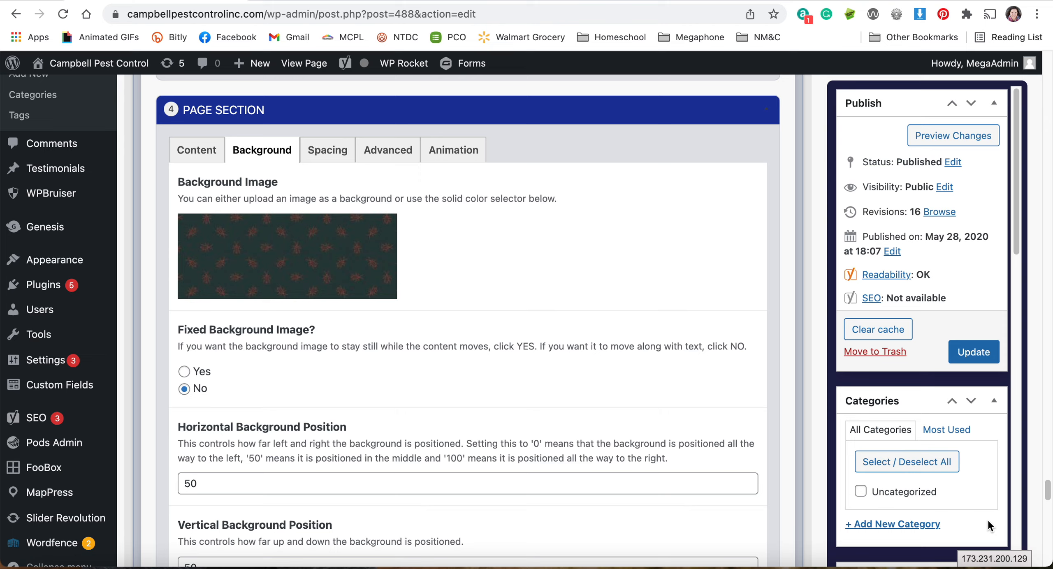
{"action": "mouse_move", "coordinate": [385, 238]}
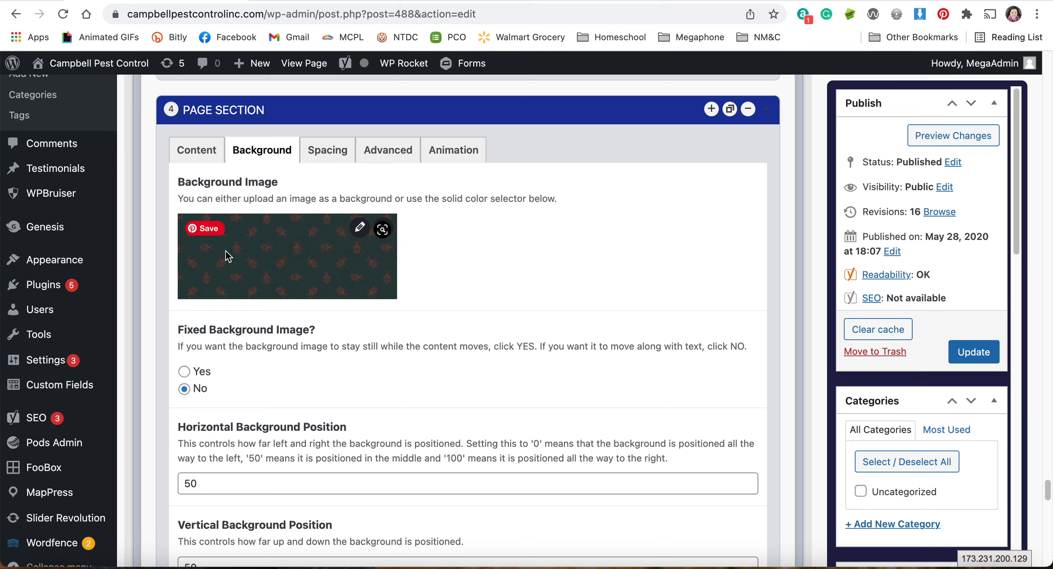
- Apply the White Text format to both lines of the new page section's content
{"action": "left_click", "coordinate": [203, 161]}
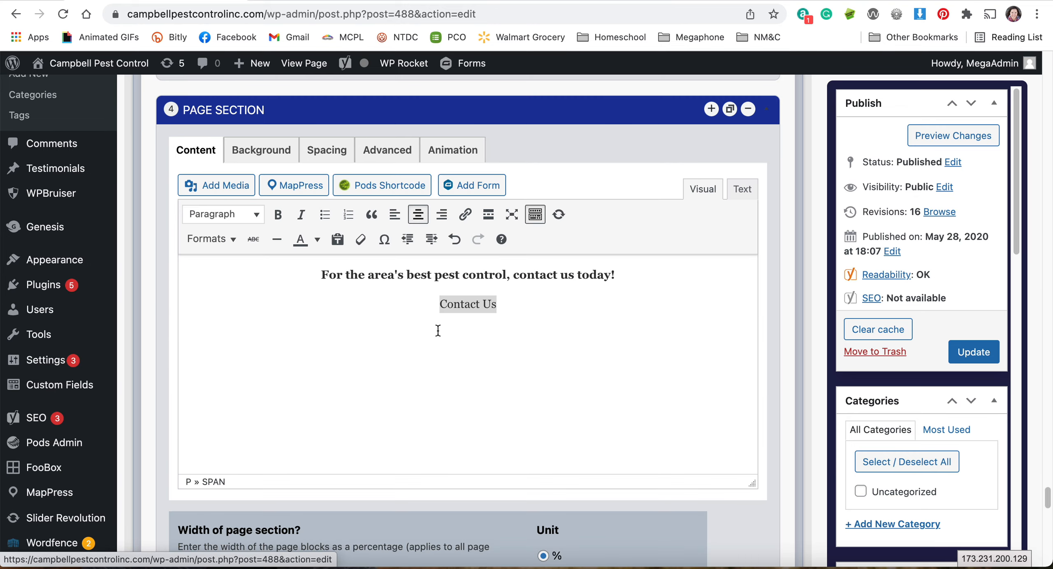
{"action": "left_click_drag", "start_coordinate": [321, 275], "coordinate": [461, 317]}
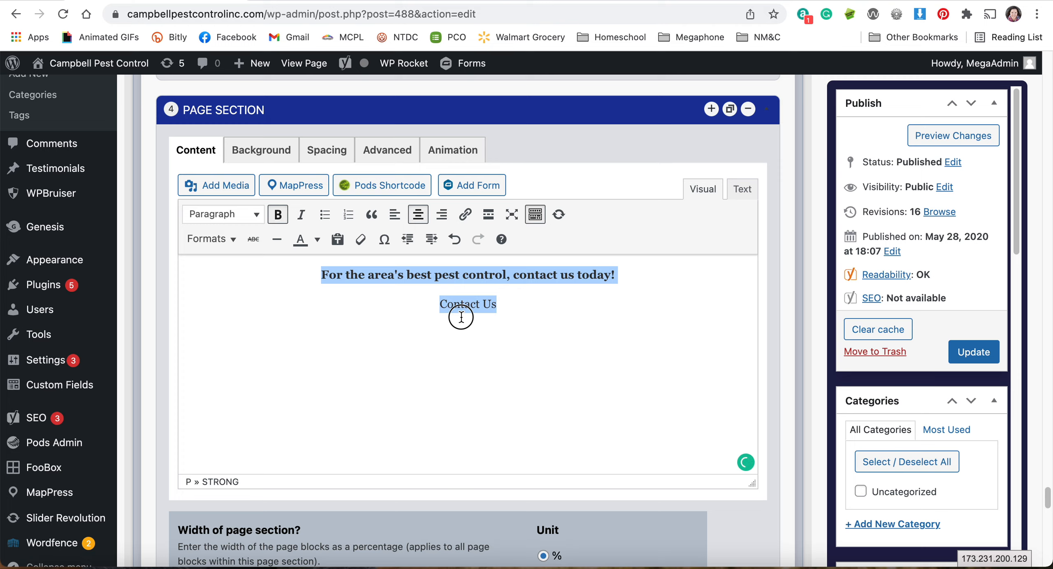
{"action": "left_click", "coordinate": [235, 241]}
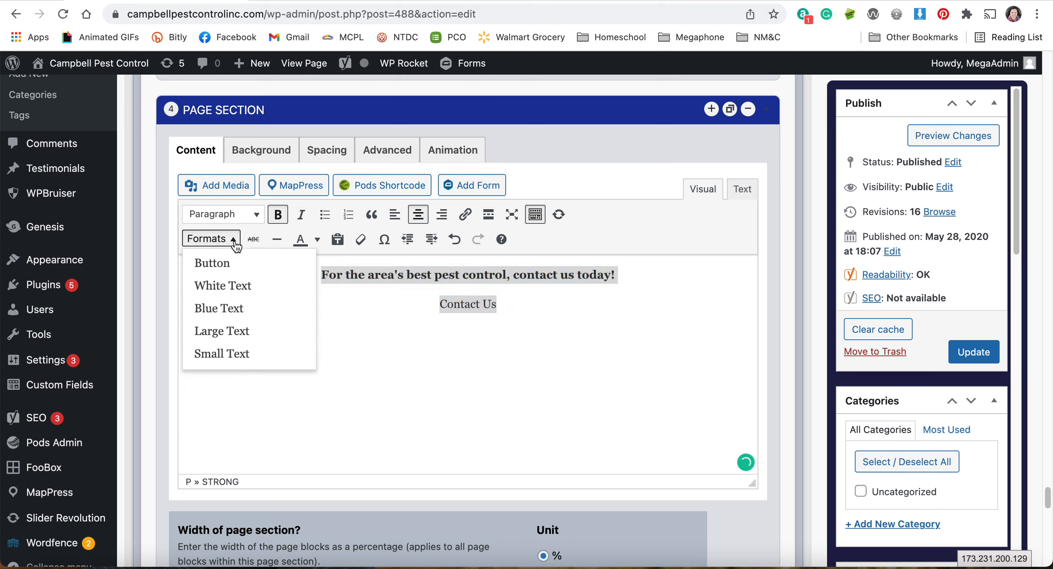
{"action": "left_click", "coordinate": [234, 285]}
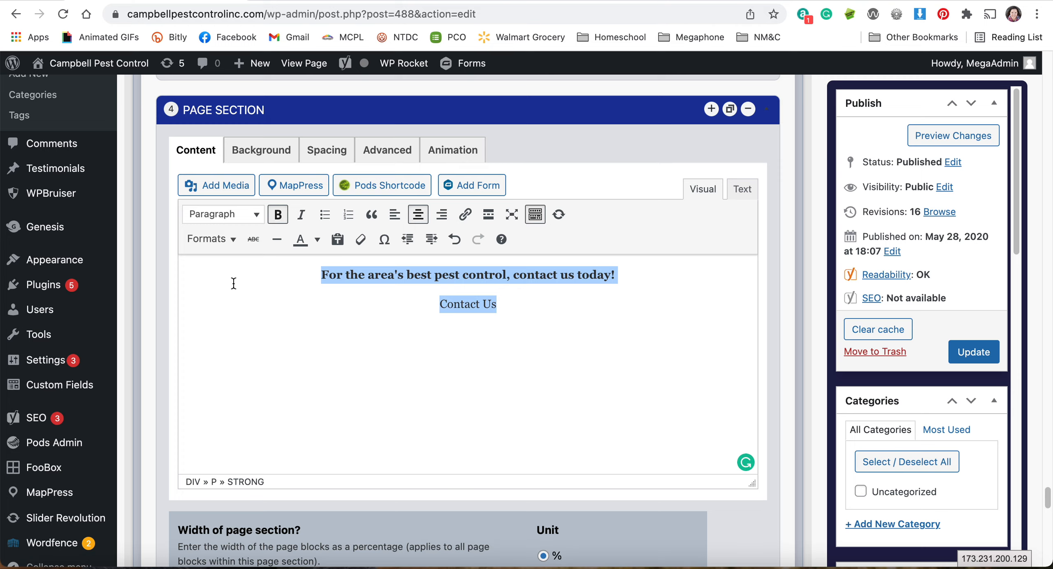
{"action": "left_click", "coordinate": [520, 313]}
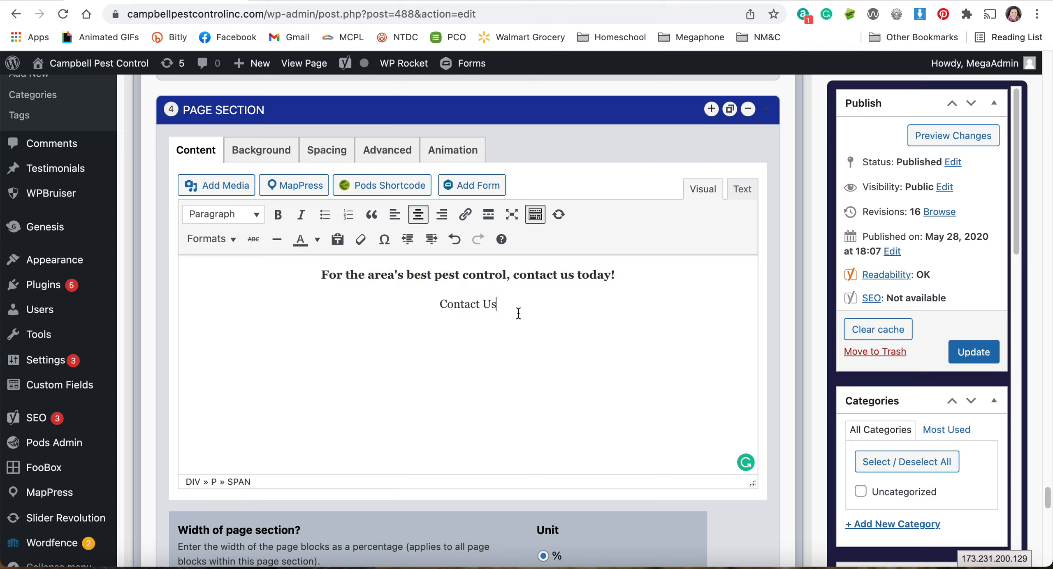
- Review the new page section's spacing and advanced settings, and return to its content
{"action": "left_click", "coordinate": [319, 154]}
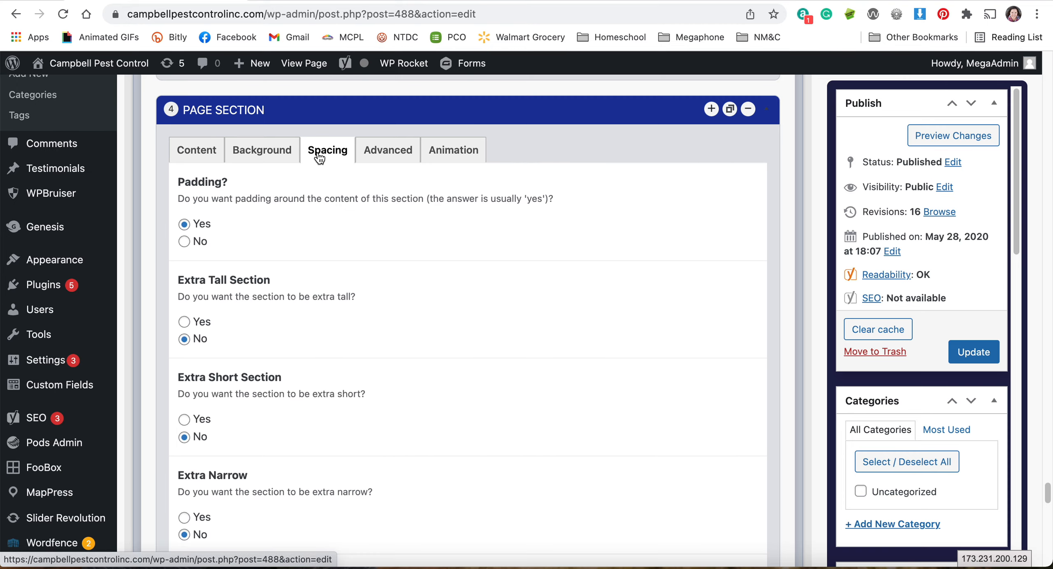
{"action": "left_click", "coordinate": [380, 152]}
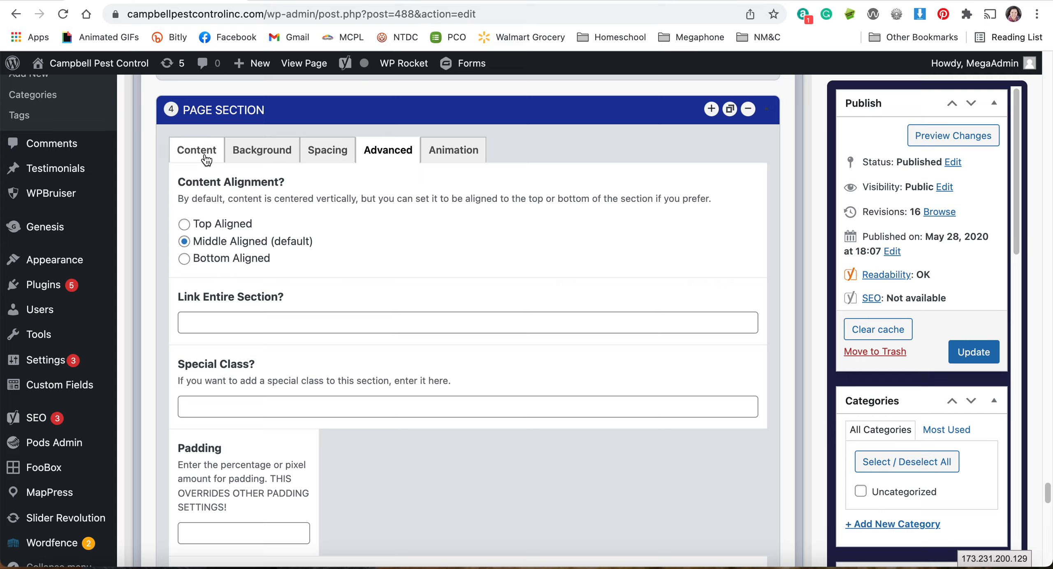
{"action": "left_click", "coordinate": [187, 154]}
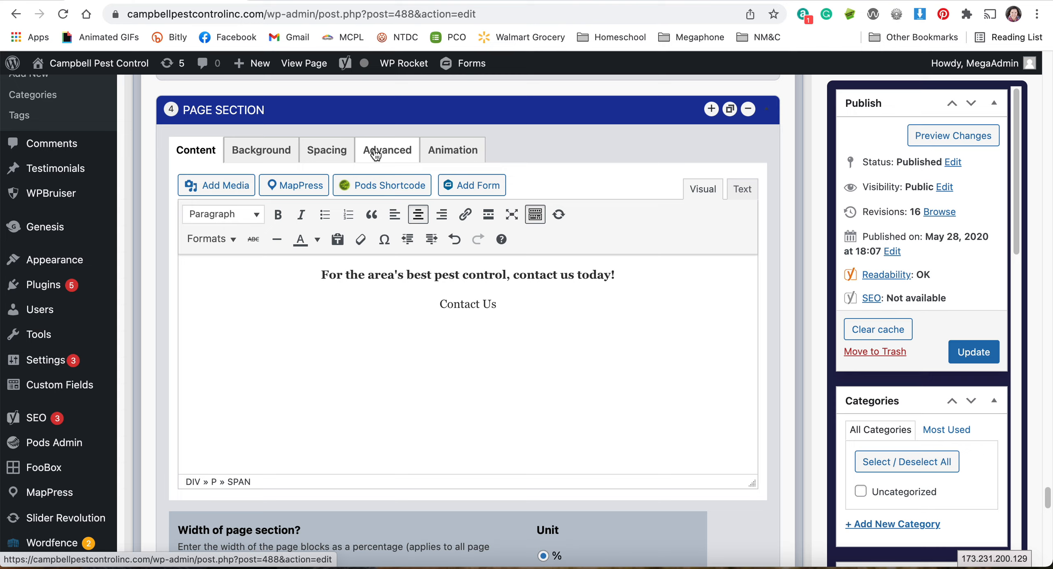
- Preview the Homepage changes and examine how the new contact section looks between the reviews and the footer
{"action": "left_click", "coordinate": [937, 136]}
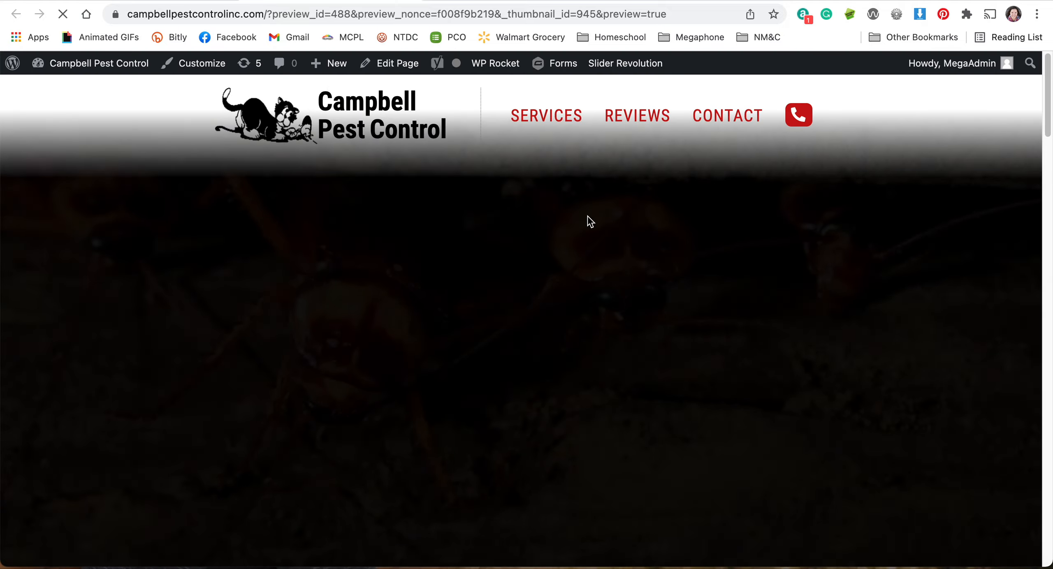
{"action": "scroll", "coordinate": [588, 215], "scroll_direction": "down", "scroll_amount": 20}
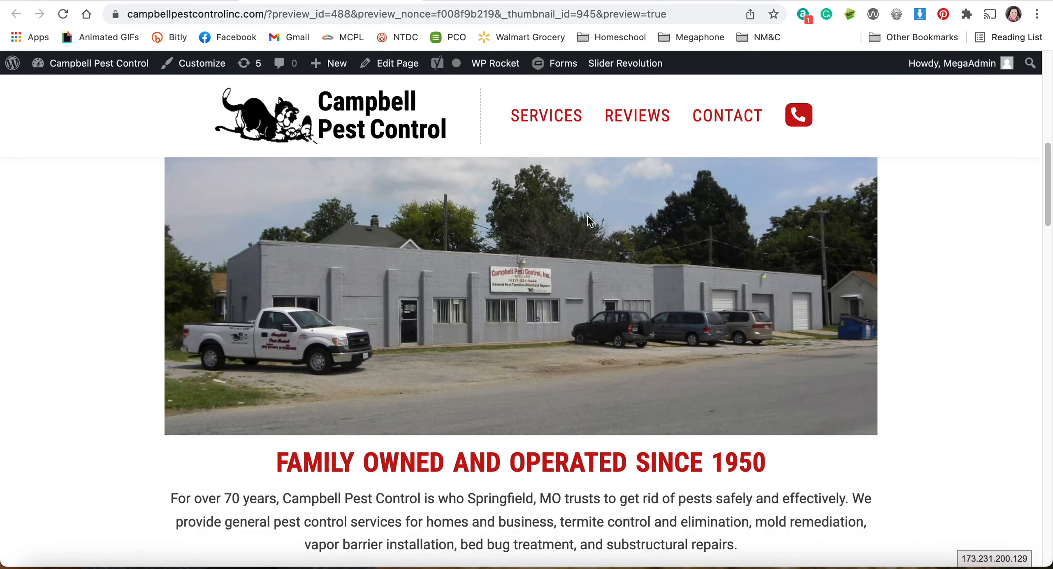
{"action": "scroll", "coordinate": [587, 218], "scroll_direction": "down", "scroll_amount": 20}
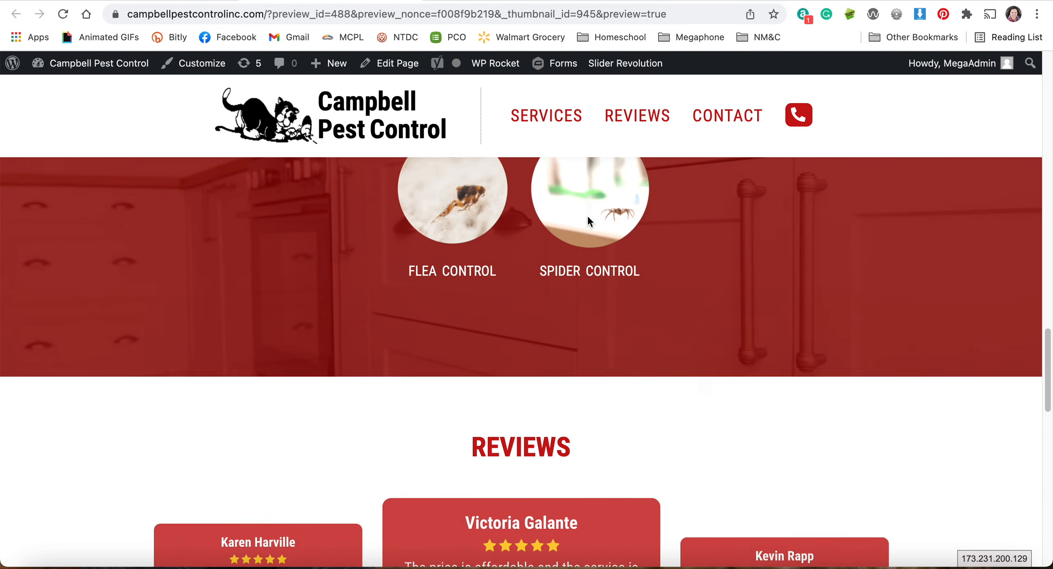
{"action": "scroll", "coordinate": [587, 217], "scroll_direction": "down", "scroll_amount": 3}
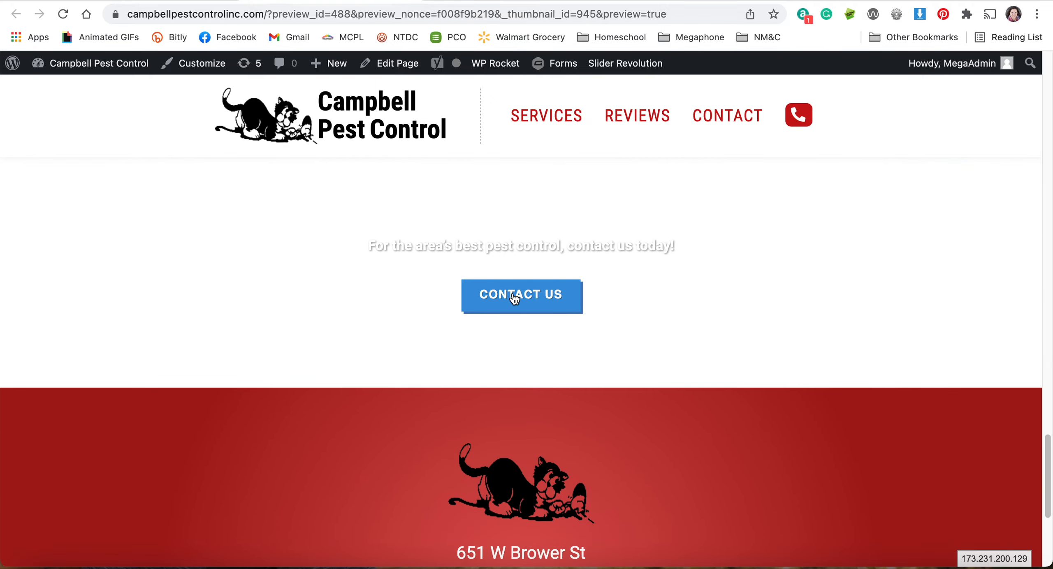
{"action": "scroll", "coordinate": [480, 300], "scroll_direction": "up", "scroll_amount": 3}
{"action": "scroll", "coordinate": [481, 302], "scroll_direction": "up", "scroll_amount": 1}
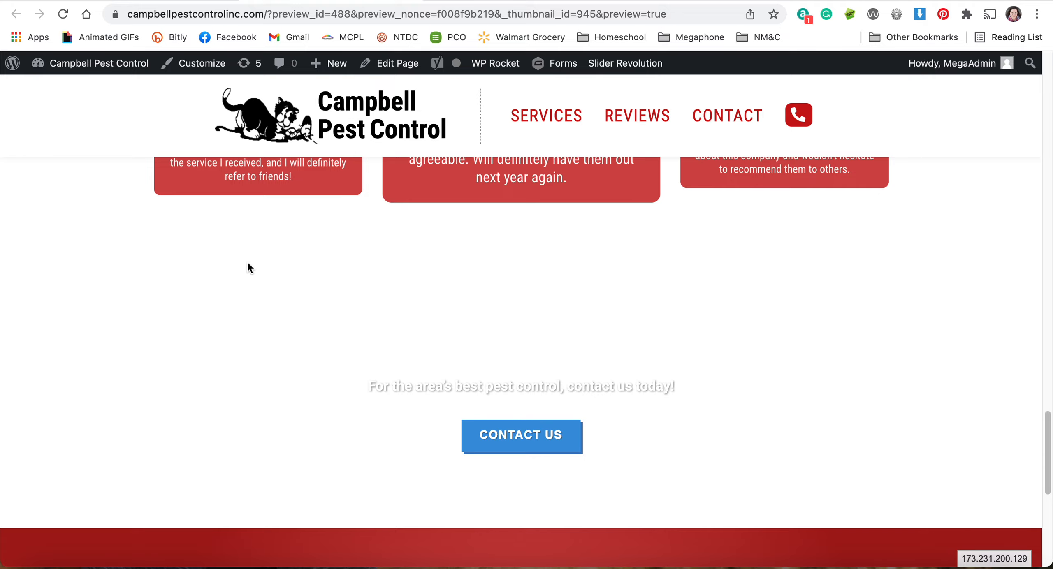
{"action": "scroll", "coordinate": [207, 245], "scroll_direction": "up", "scroll_amount": 20}
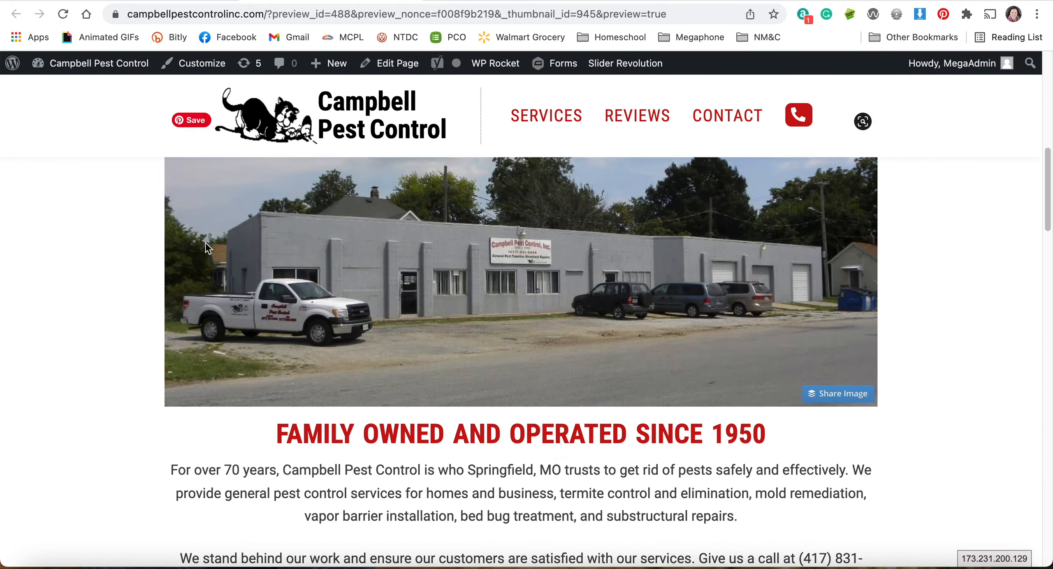
{"action": "scroll", "coordinate": [205, 243], "scroll_direction": "up", "scroll_amount": 10}
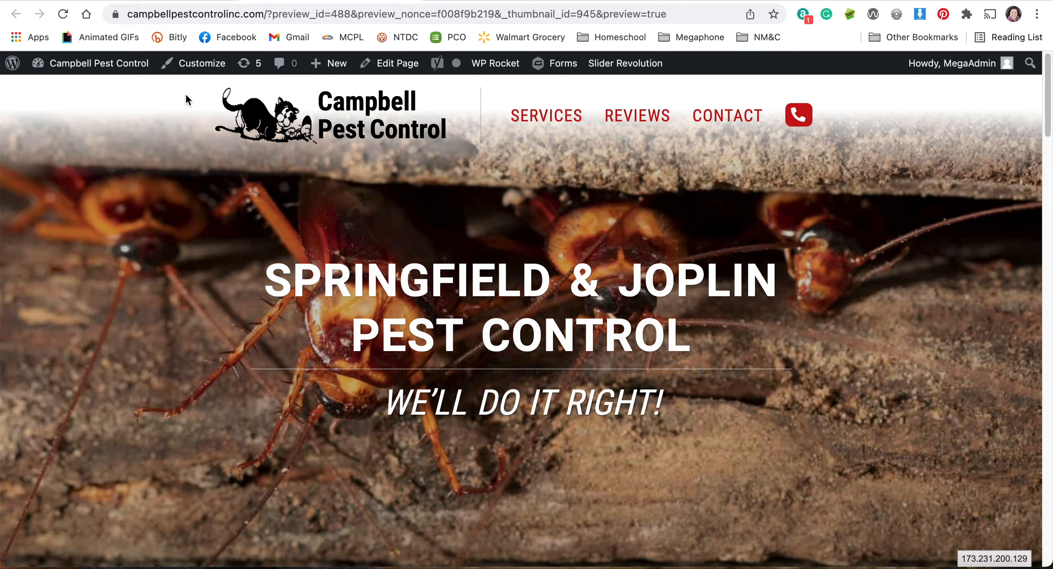
- Return to the page editor and remove the fourth page section containing the contact text
{"action": "left_click", "coordinate": [408, 0]}
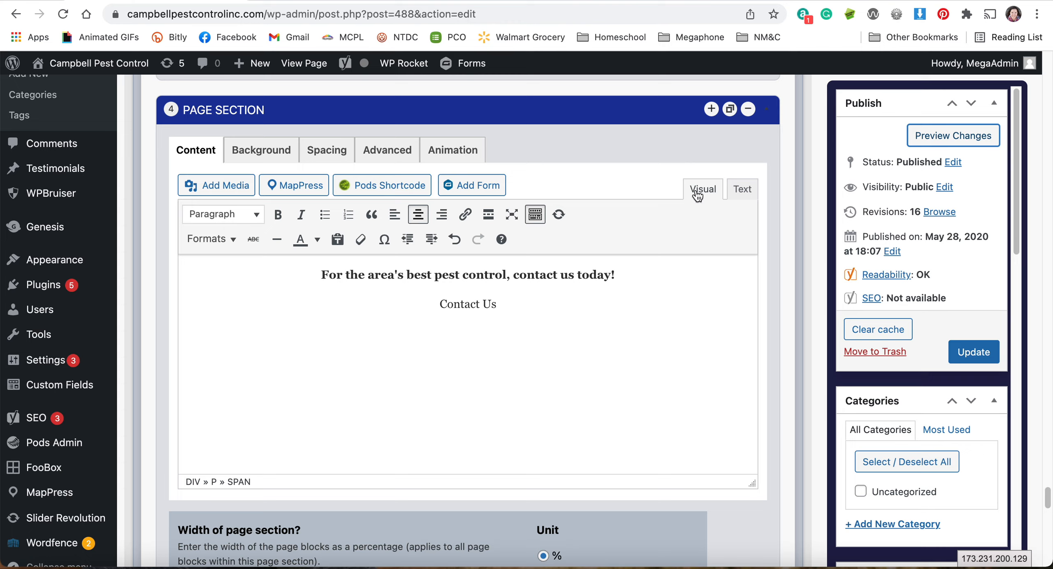
{"action": "left_click", "coordinate": [749, 111]}
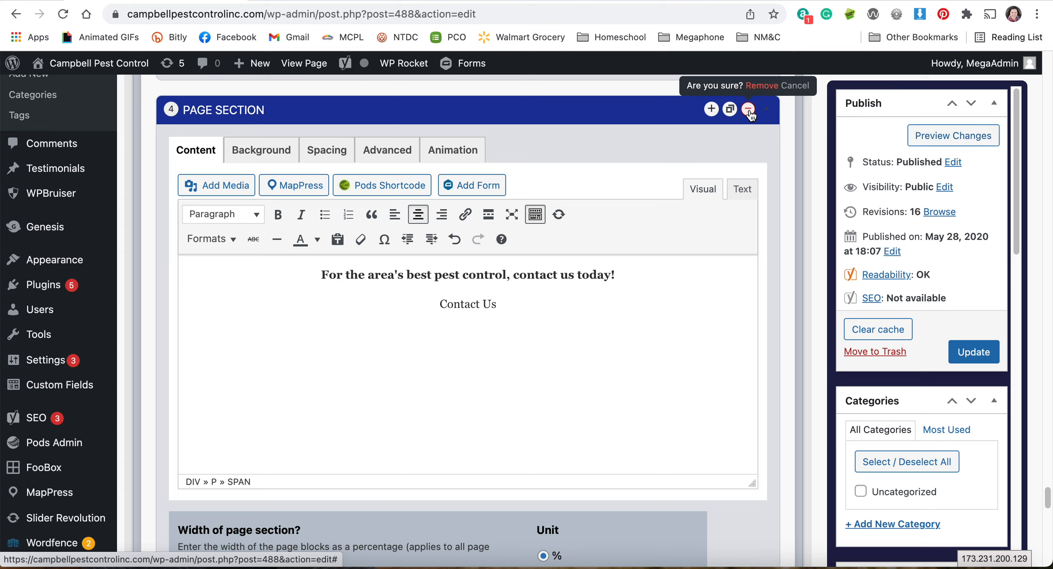
{"action": "left_click", "coordinate": [761, 86]}
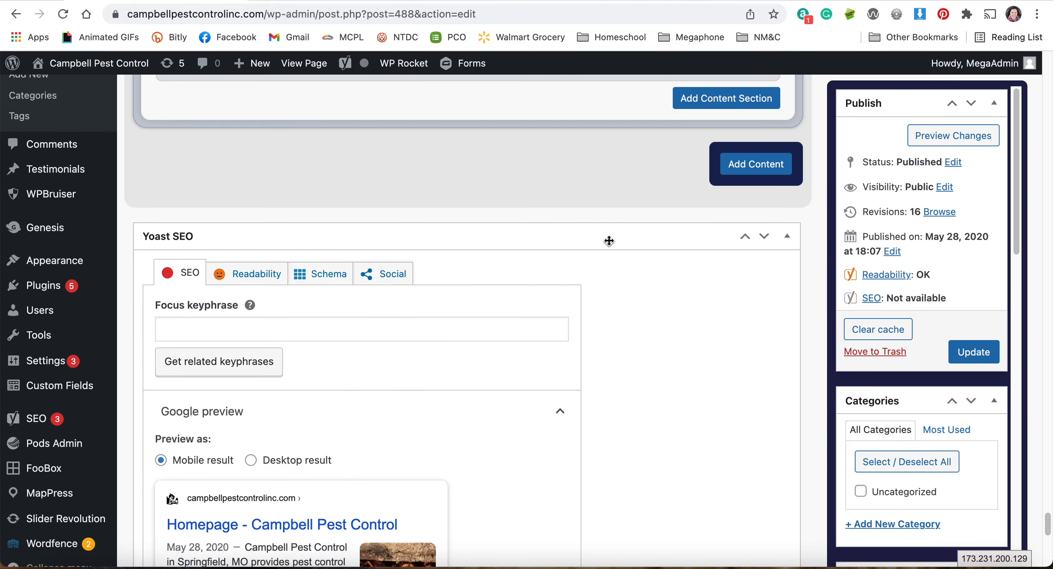
- Examine the page editor's publishing, category, WP Rocket, custom header and featured image options, along with the Yoast SEO settings
{"action": "scroll", "coordinate": [609, 241], "scroll_direction": "up", "scroll_amount": 3}
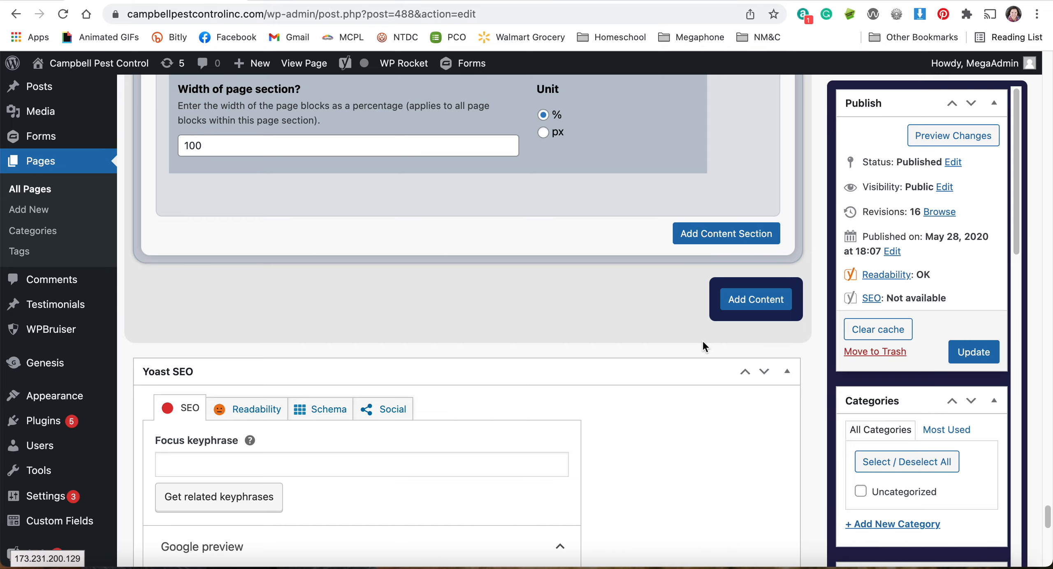
{"action": "scroll", "coordinate": [703, 343], "scroll_direction": "down", "scroll_amount": 2}
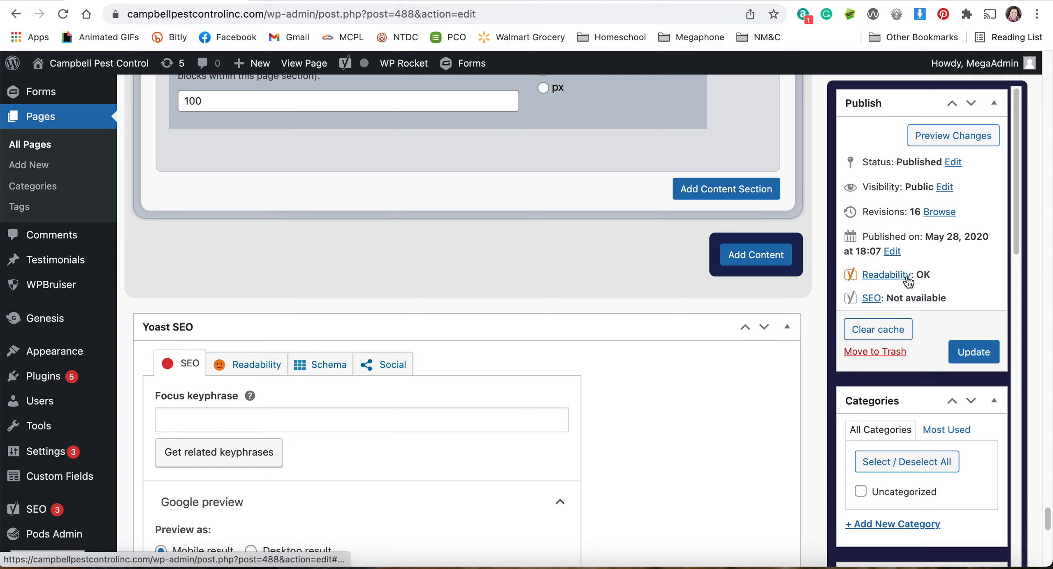
{"action": "scroll", "coordinate": [903, 275], "scroll_direction": "down", "scroll_amount": 6}
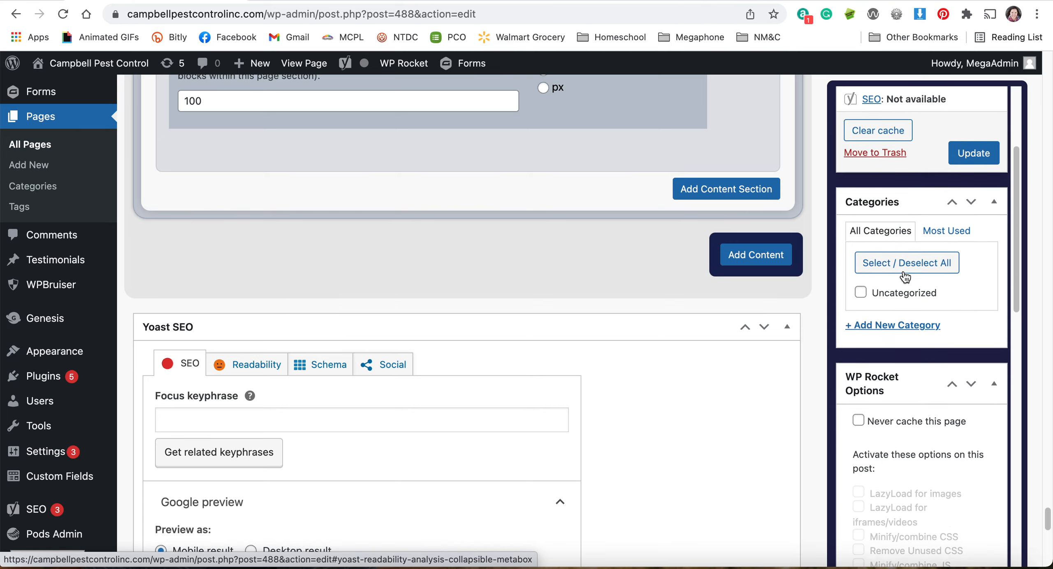
{"action": "scroll", "coordinate": [903, 275], "scroll_direction": "down", "scroll_amount": 10}
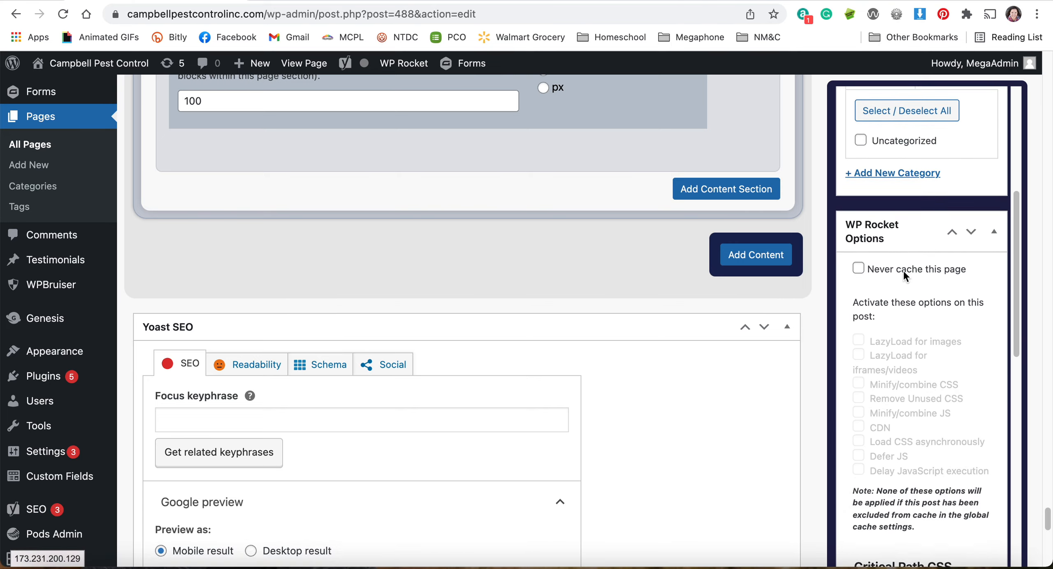
{"action": "scroll", "coordinate": [904, 271], "scroll_direction": "down", "scroll_amount": 10}
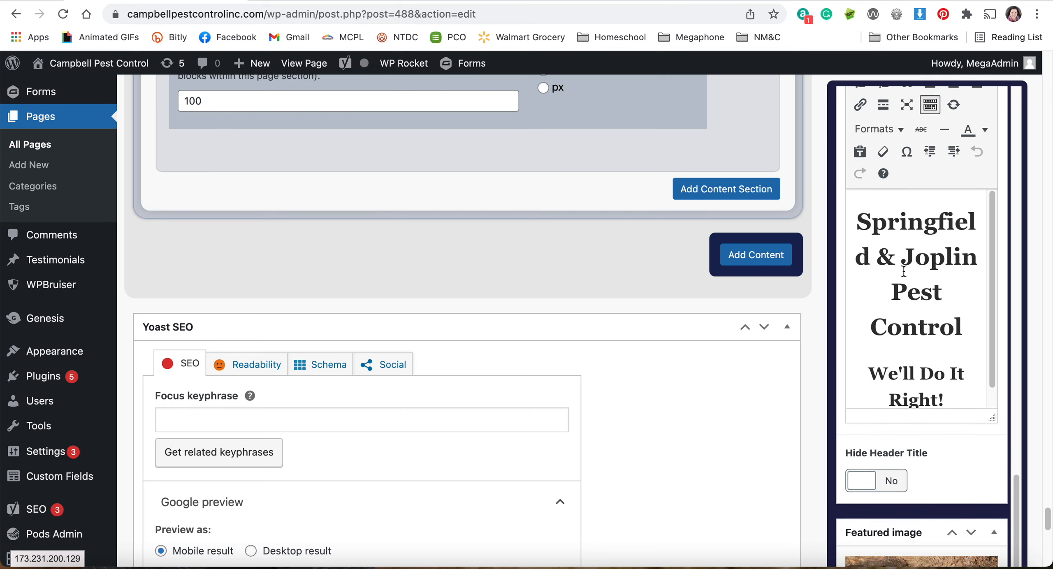
{"action": "scroll", "coordinate": [904, 272], "scroll_direction": "up", "scroll_amount": 3}
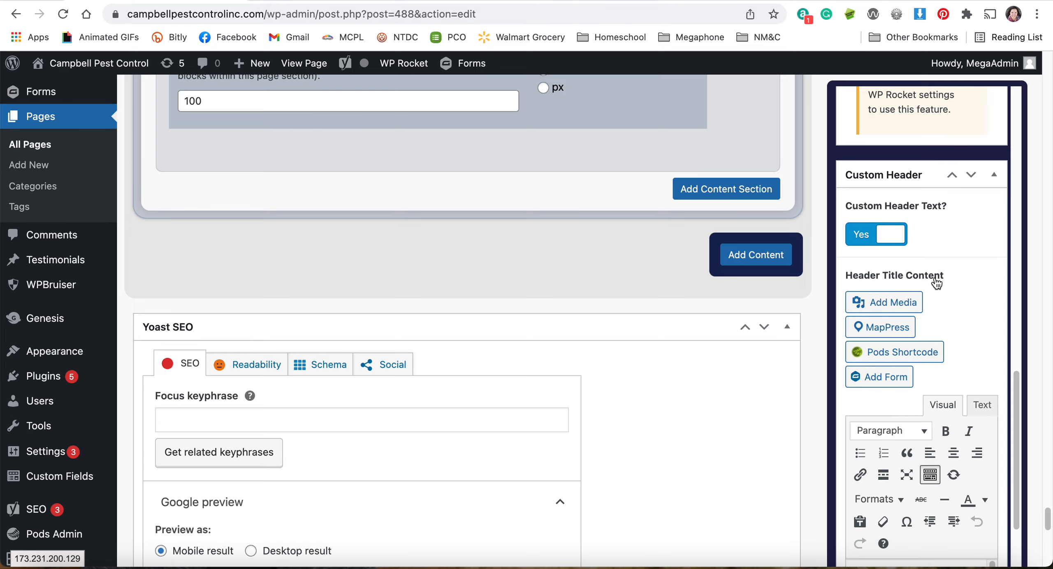
{"action": "scroll", "coordinate": [937, 283], "scroll_direction": "down", "scroll_amount": 7}
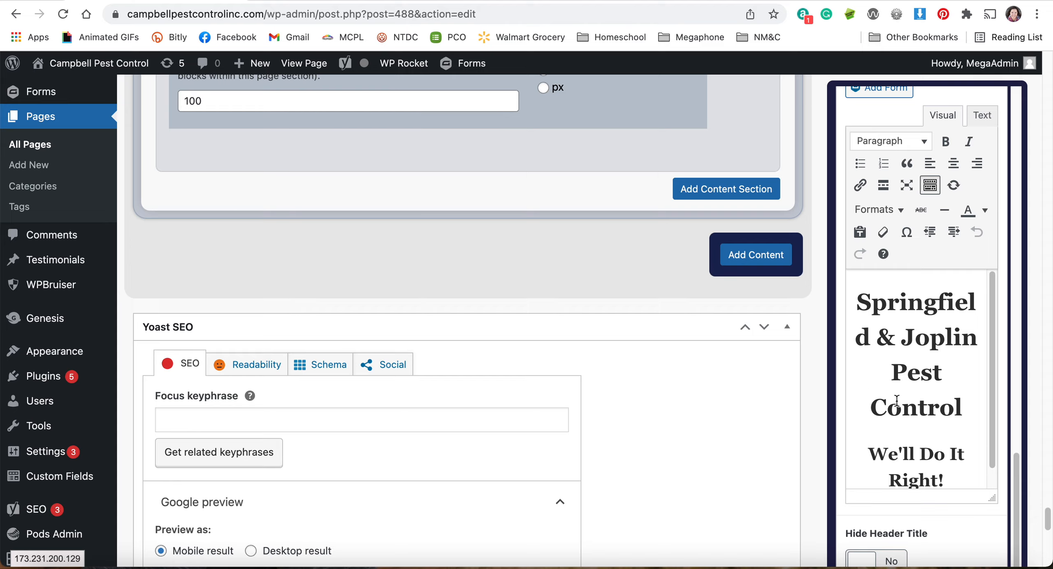
{"action": "scroll", "coordinate": [896, 401], "scroll_direction": "down", "scroll_amount": 10}
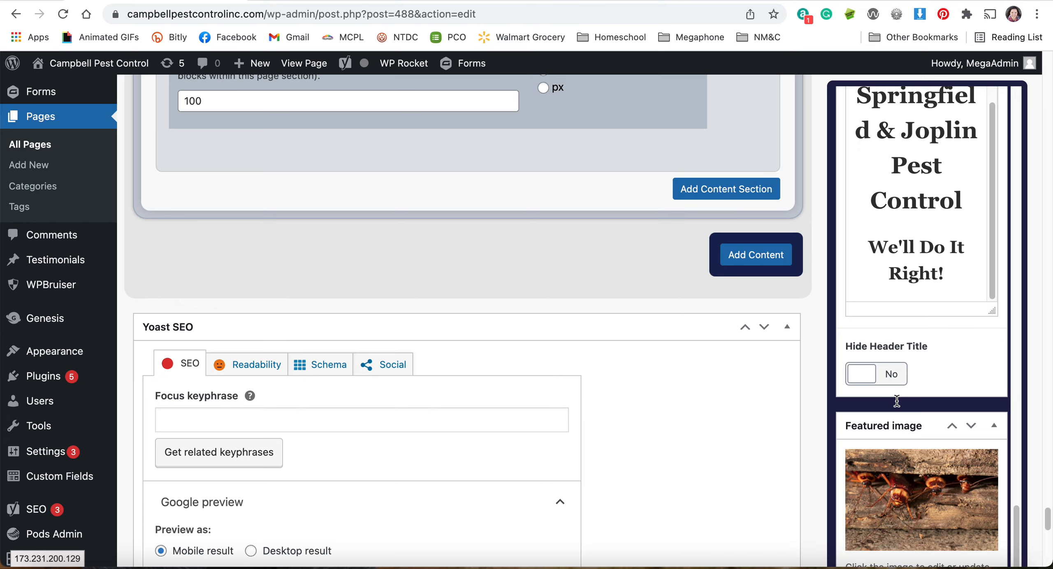
{"action": "scroll", "coordinate": [896, 406], "scroll_direction": "down", "scroll_amount": 2}
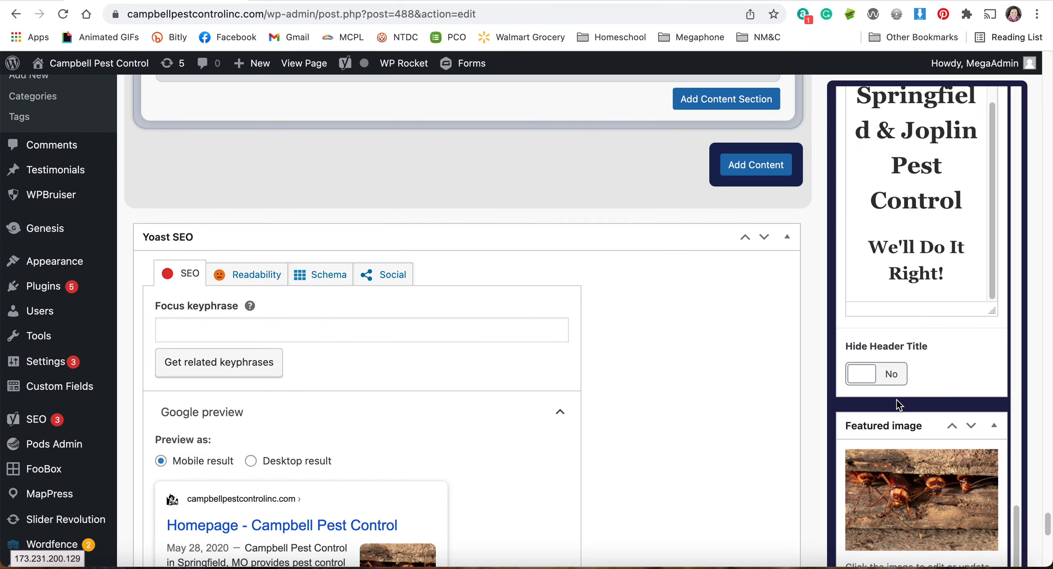
{"action": "scroll", "coordinate": [897, 406], "scroll_direction": "down", "scroll_amount": 15}
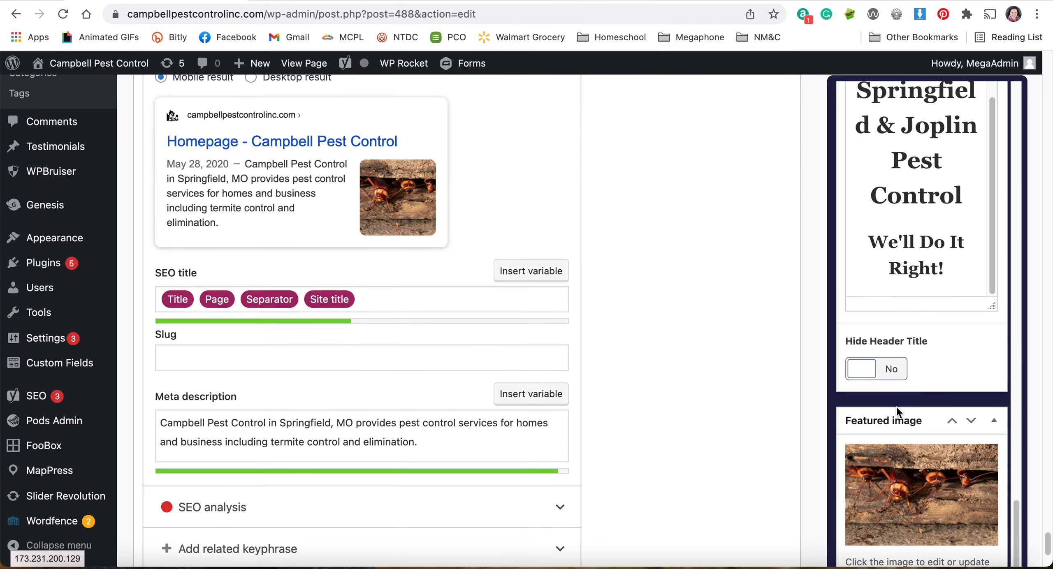
{"action": "scroll", "coordinate": [898, 412], "scroll_direction": "down", "scroll_amount": 1}
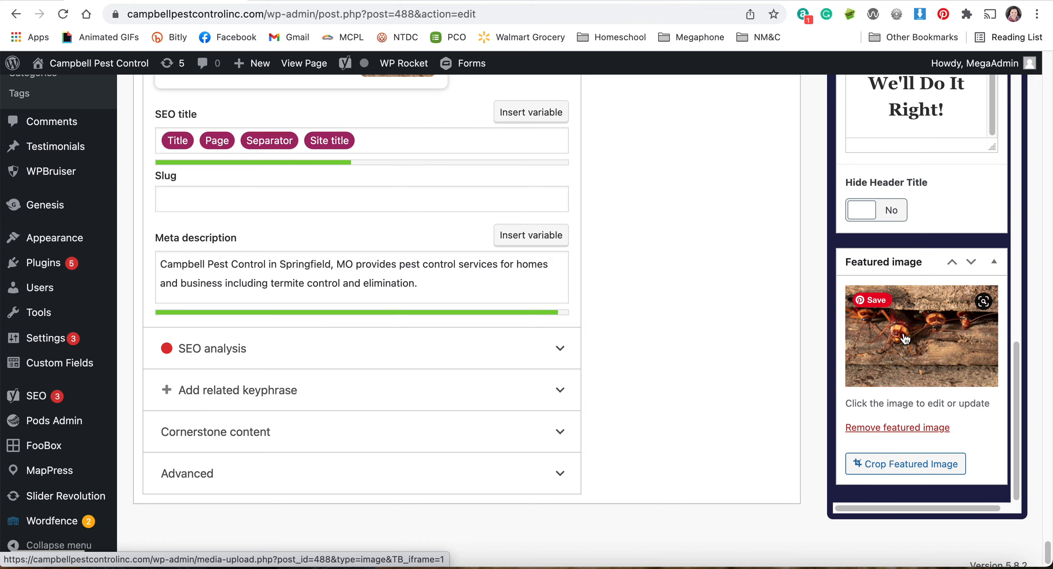
{"action": "scroll", "coordinate": [618, 284], "scroll_direction": "up", "scroll_amount": 12}
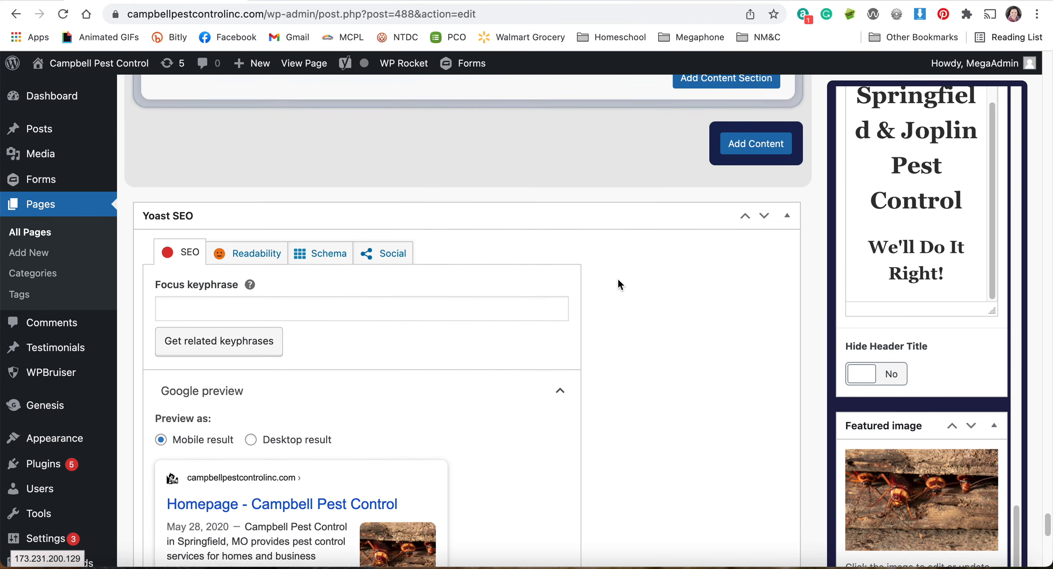
{"action": "scroll", "coordinate": [618, 284], "scroll_direction": "up", "scroll_amount": 1}
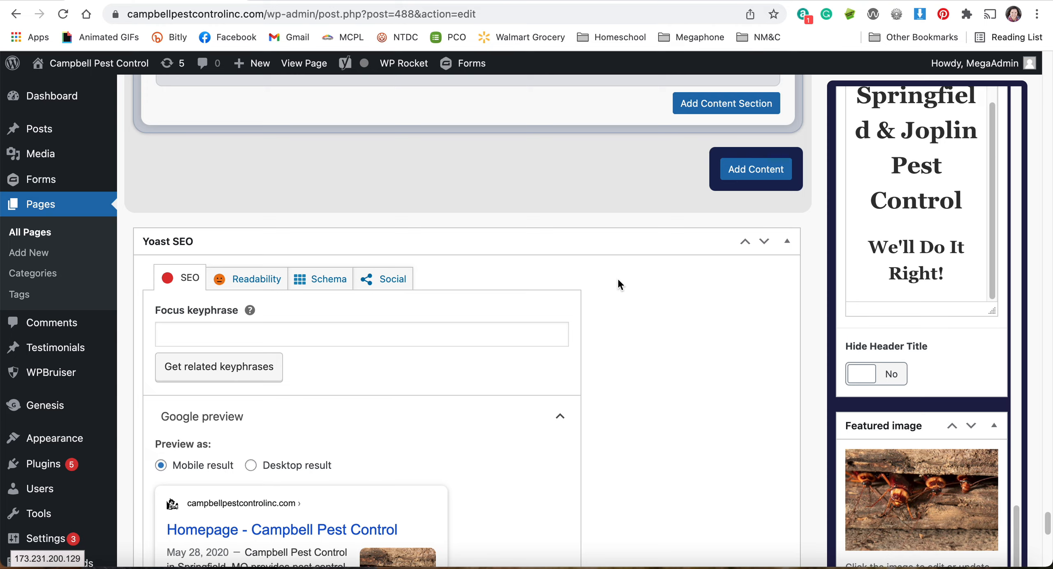
- Leave the Homepage editor without saving its changes and open the list of all testimonials
{"action": "scroll", "coordinate": [618, 280], "scroll_direction": "up", "scroll_amount": 12}
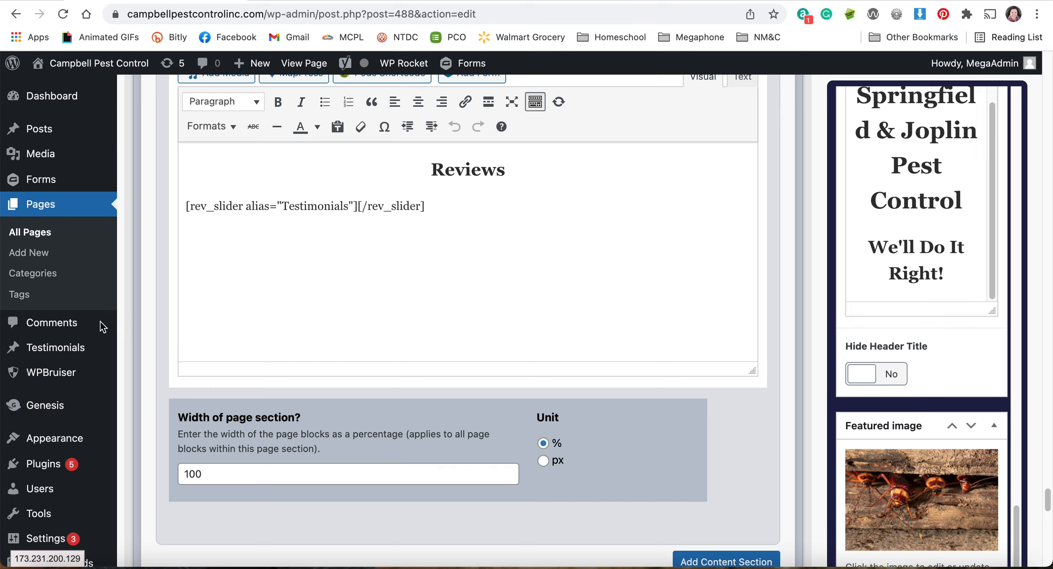
{"action": "mouse_move", "coordinate": [78, 352]}
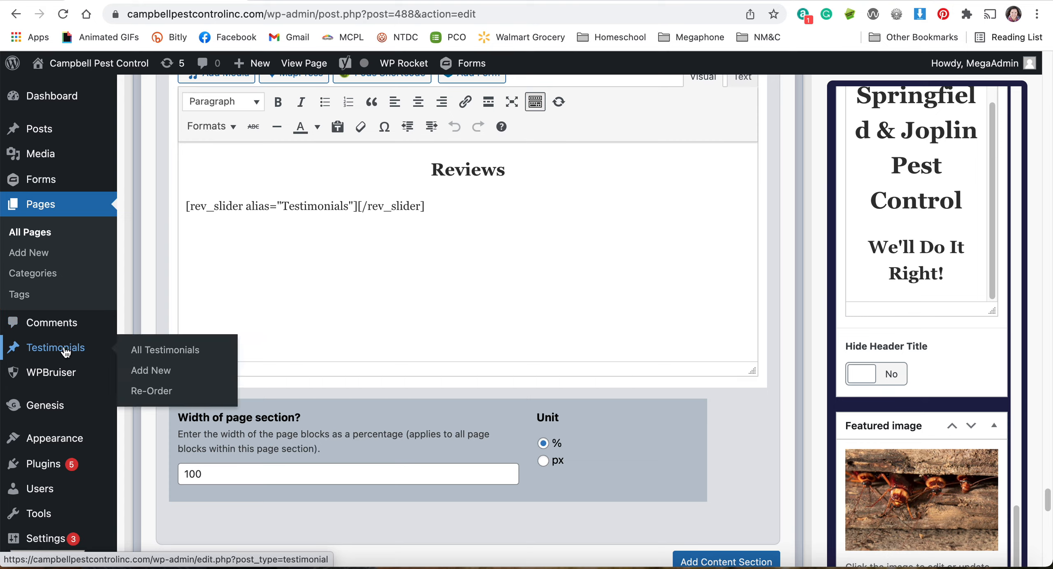
{"action": "left_click", "coordinate": [66, 351]}
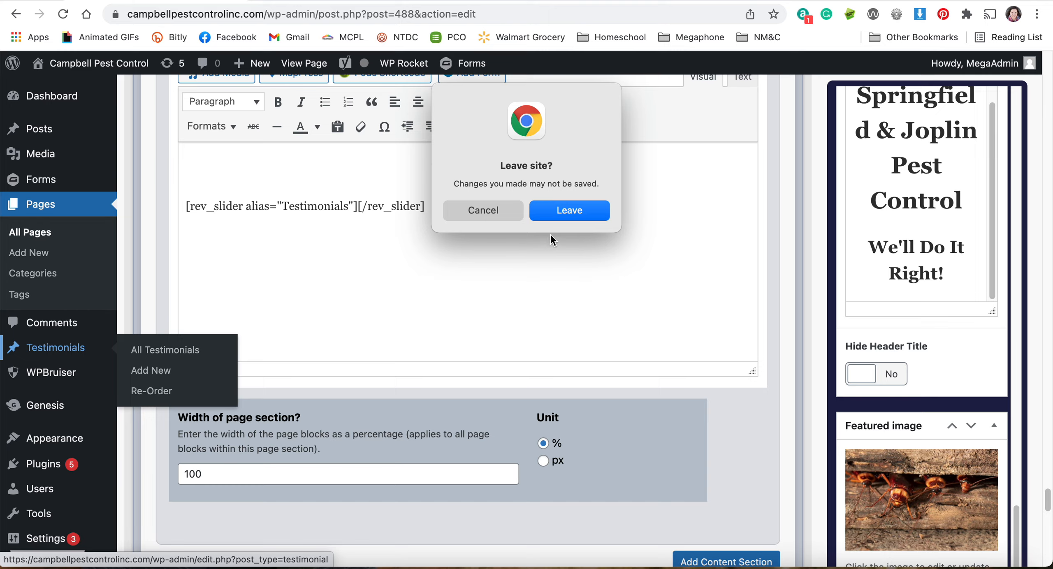
{"action": "left_click", "coordinate": [563, 214]}
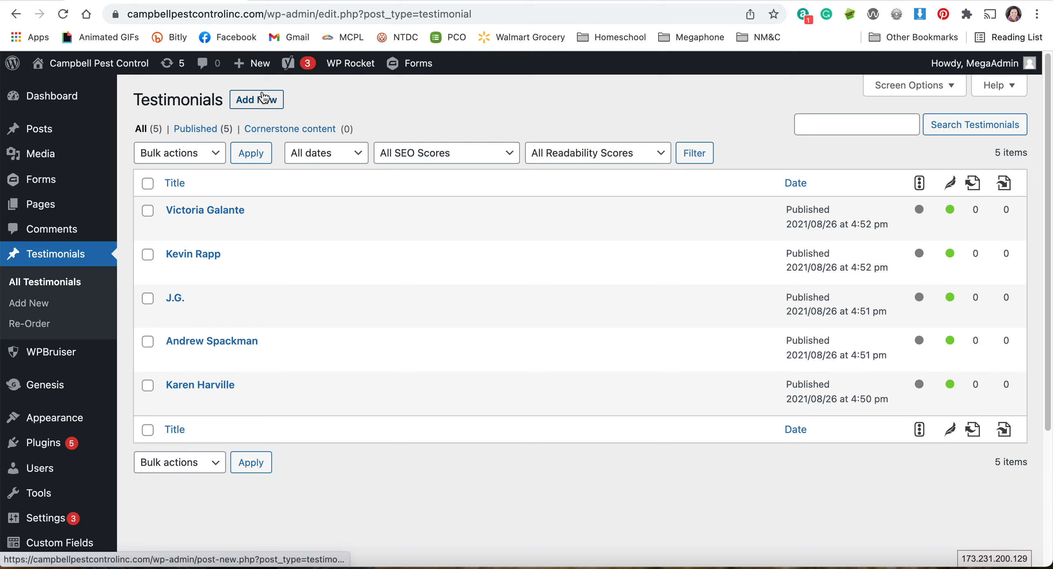
- Start a new testimonial titled "Name" with the body text "Testimonial"
{"action": "left_click", "coordinate": [264, 99]}
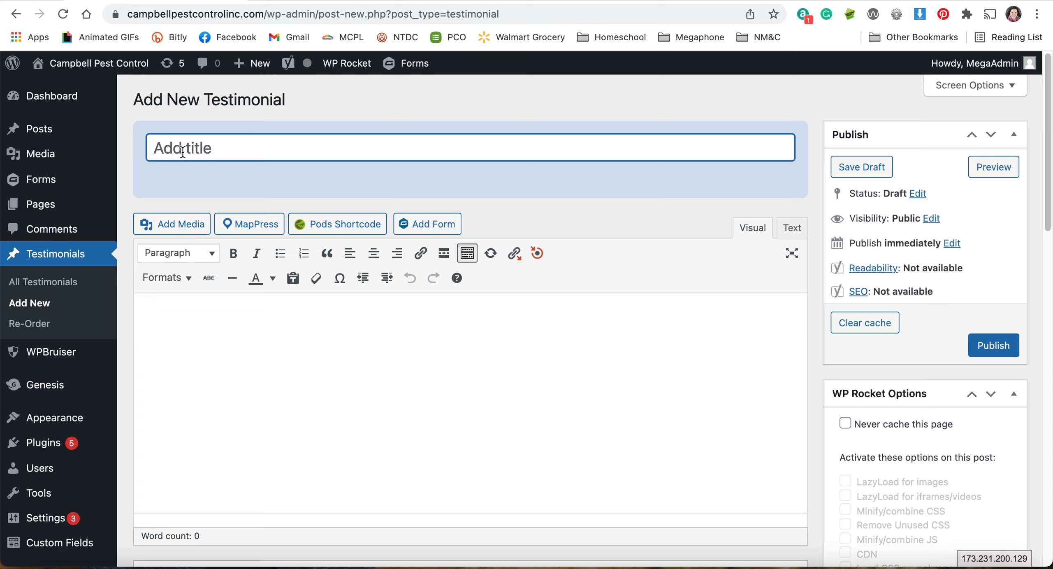
{"action": "type", "text": "Name"}
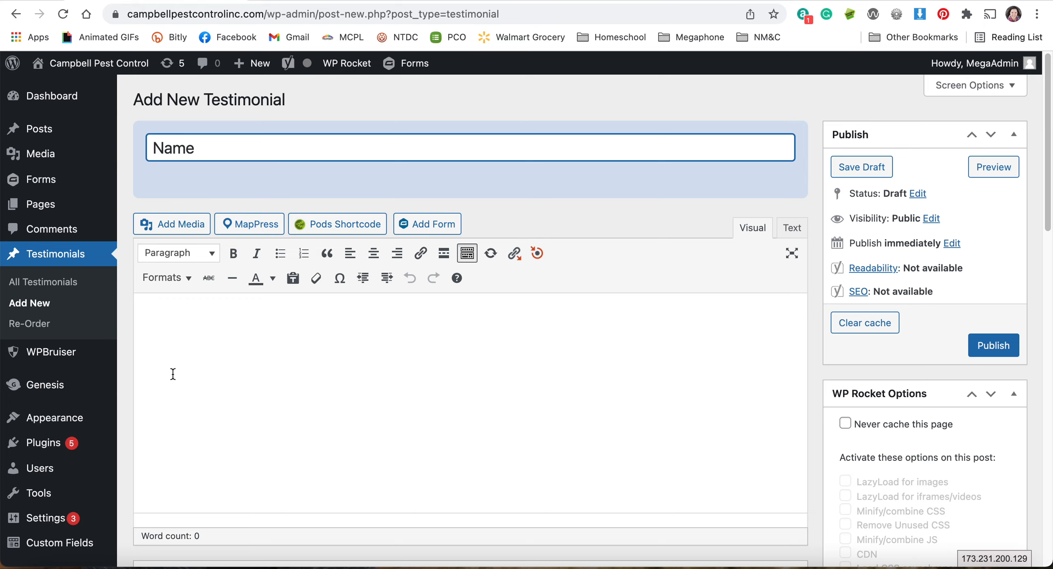
{"action": "left_click", "coordinate": [165, 364]}
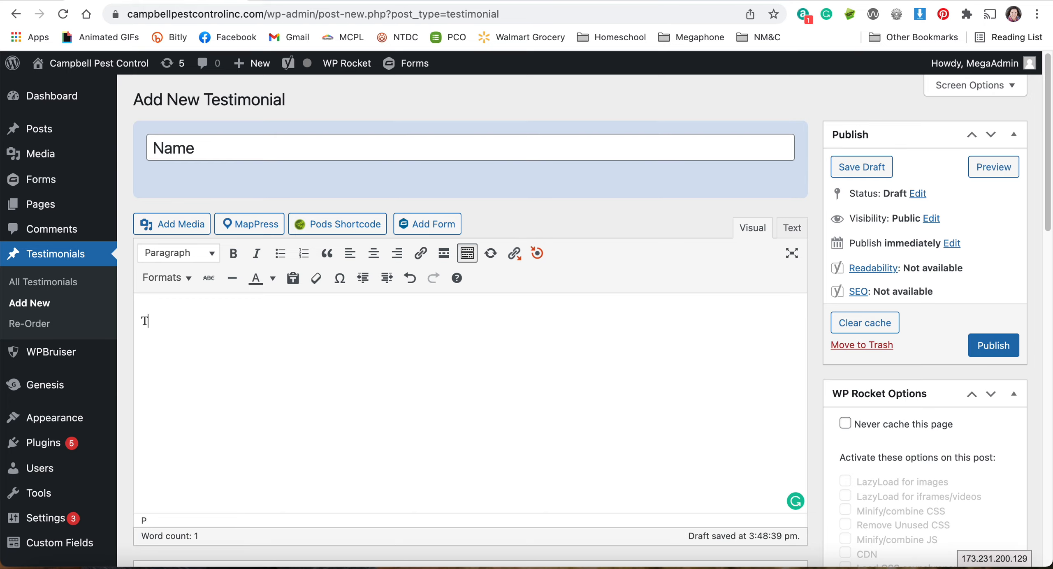
{"action": "type", "text": "Testimonial"}
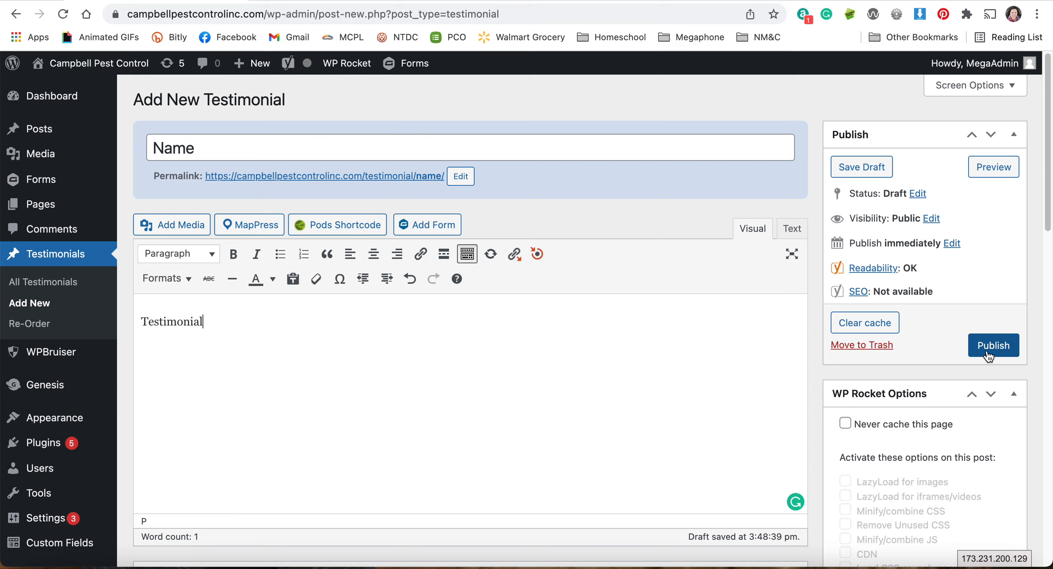
- Return to the testimonials list without publishing the new testimonial and move its "Name" draft to the trash
{"action": "left_click", "coordinate": [74, 288]}
{"action": "left_click", "coordinate": [558, 215]}
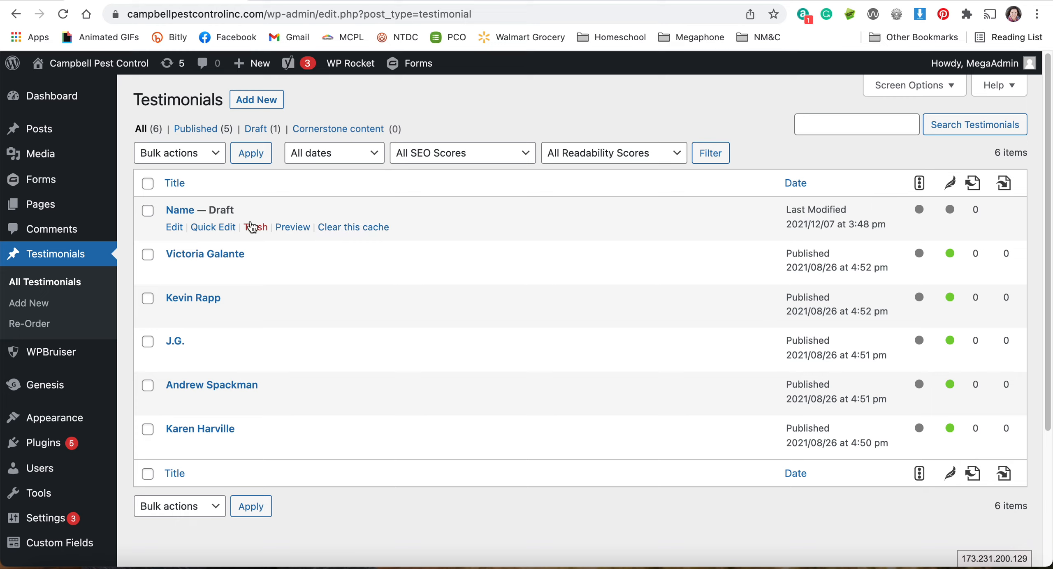
{"action": "left_click", "coordinate": [258, 227]}
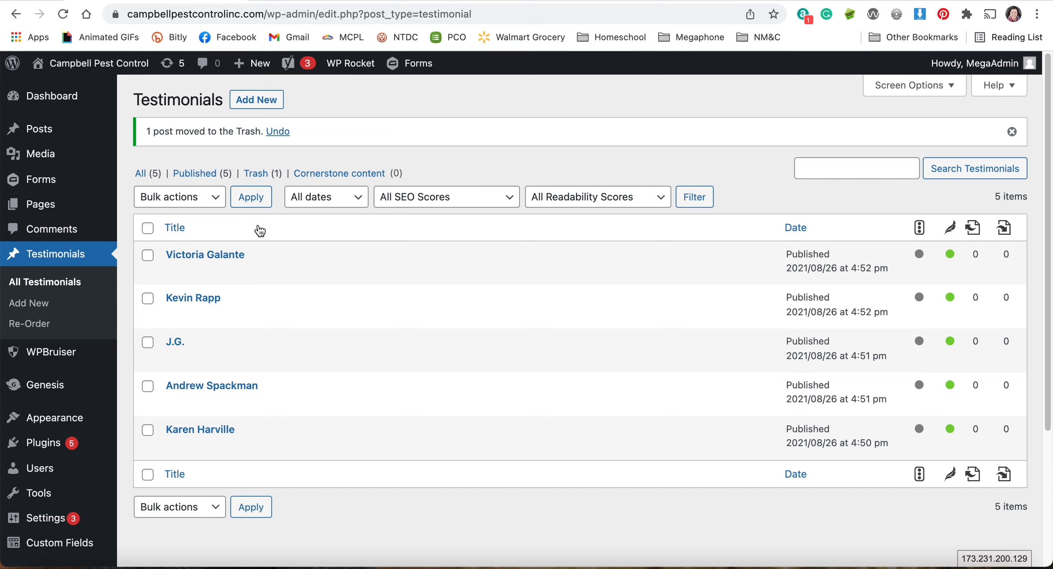
- Open the site's menu editor and add the Homepage page to the Main Menu
{"action": "mouse_move", "coordinate": [72, 416]}
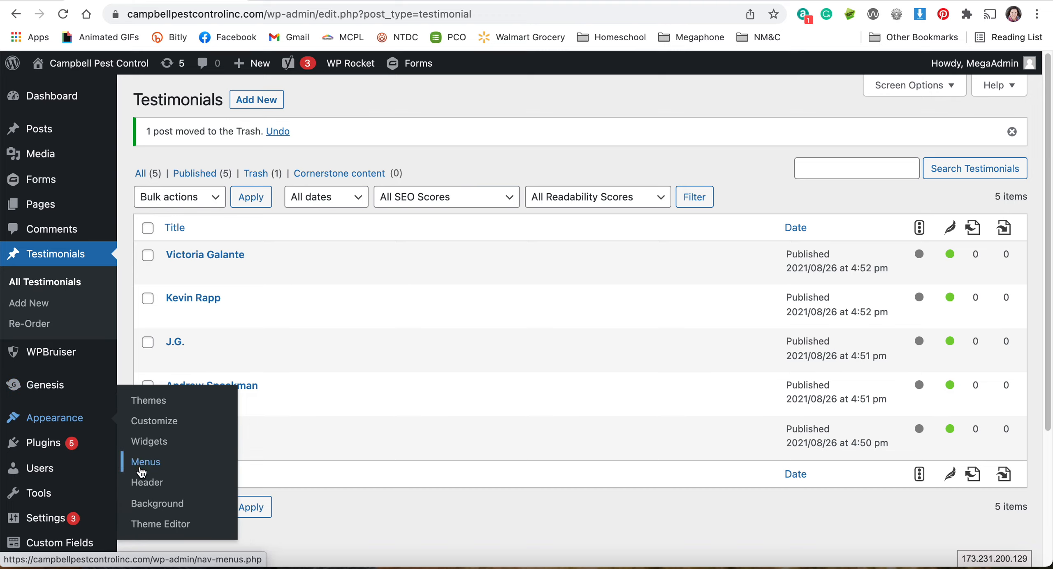
{"action": "left_click", "coordinate": [146, 463]}
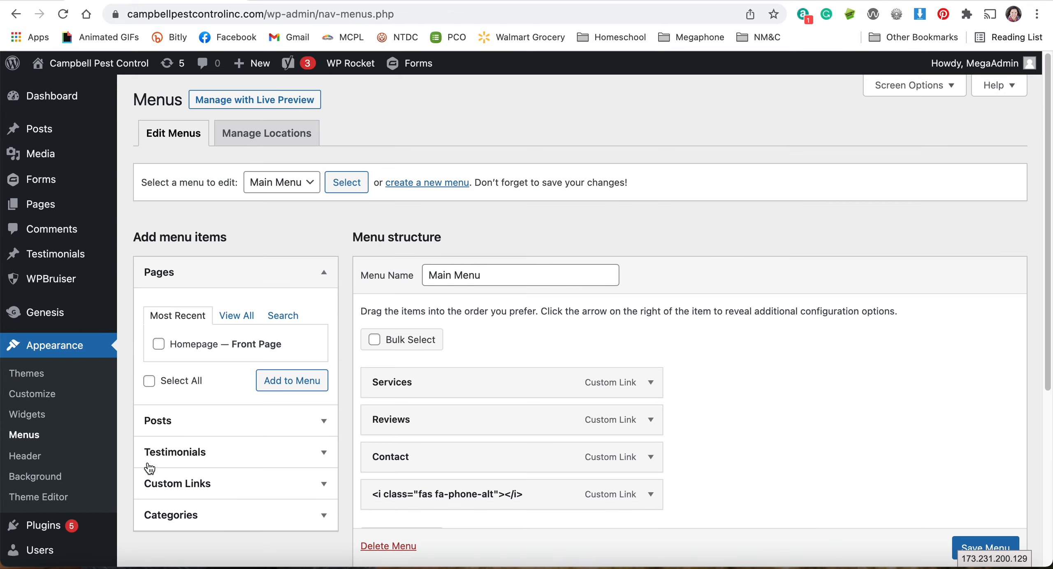
{"action": "scroll", "coordinate": [594, 429], "scroll_direction": "down", "scroll_amount": 1}
{"action": "scroll", "coordinate": [595, 430], "scroll_direction": "down", "scroll_amount": 2}
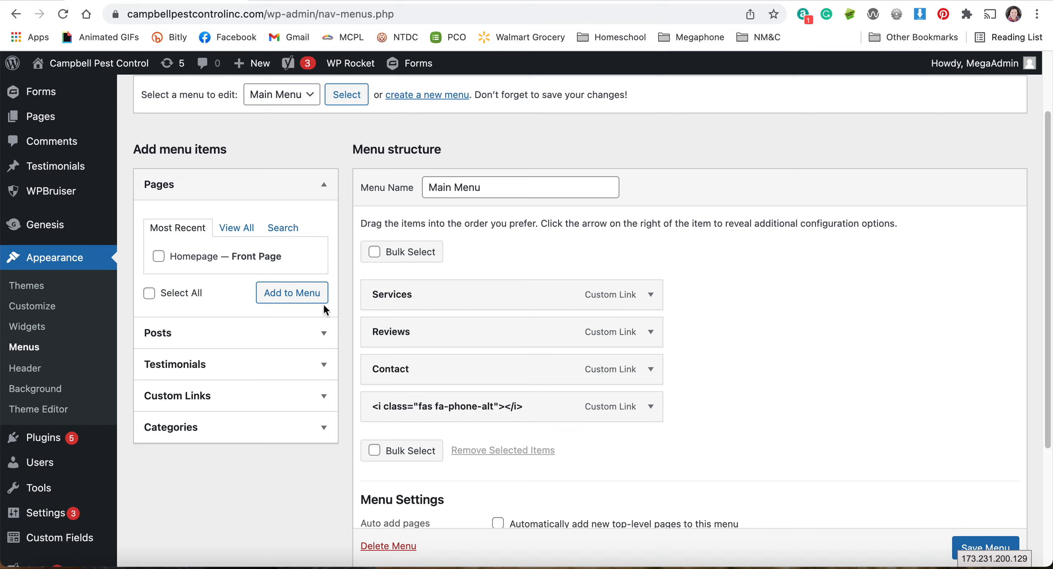
{"action": "left_click", "coordinate": [159, 257]}
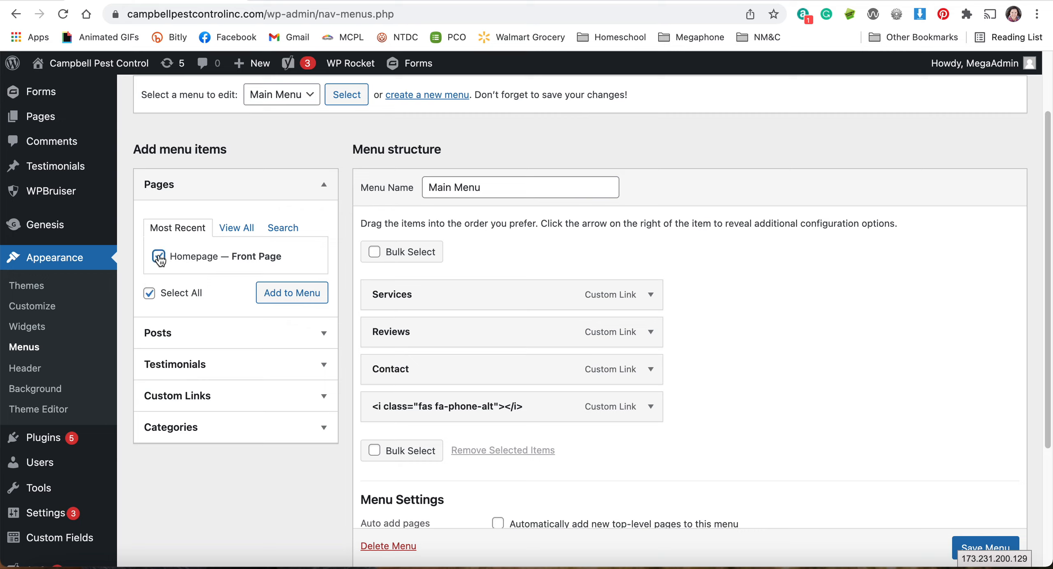
{"action": "left_click", "coordinate": [281, 297]}
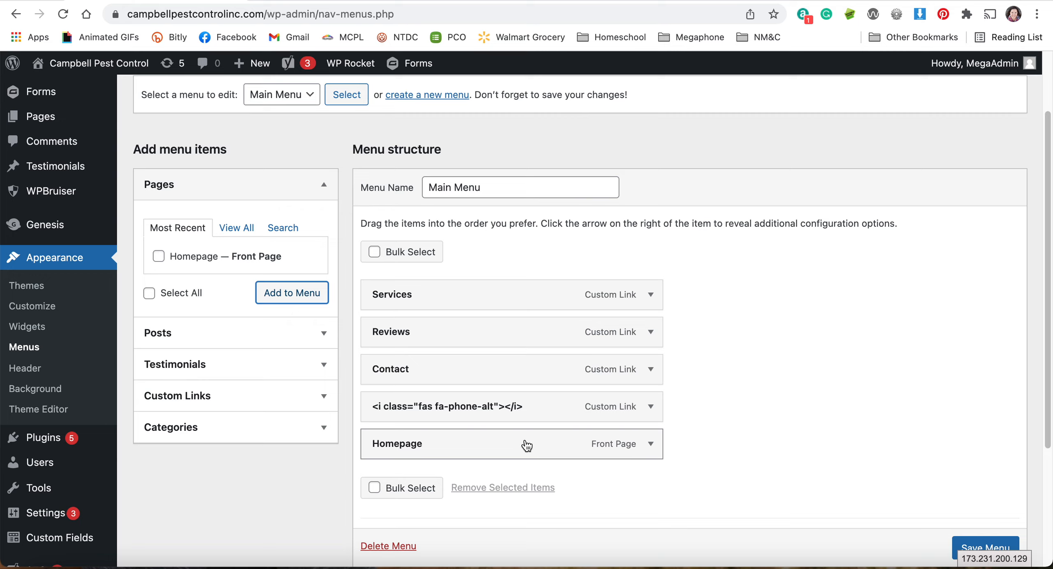
- Move the Homepage item above Services so it comes first in the Main Menu, and save the menu
{"action": "left_click_drag", "start_coordinate": [527, 445], "coordinate": [535, 283]}
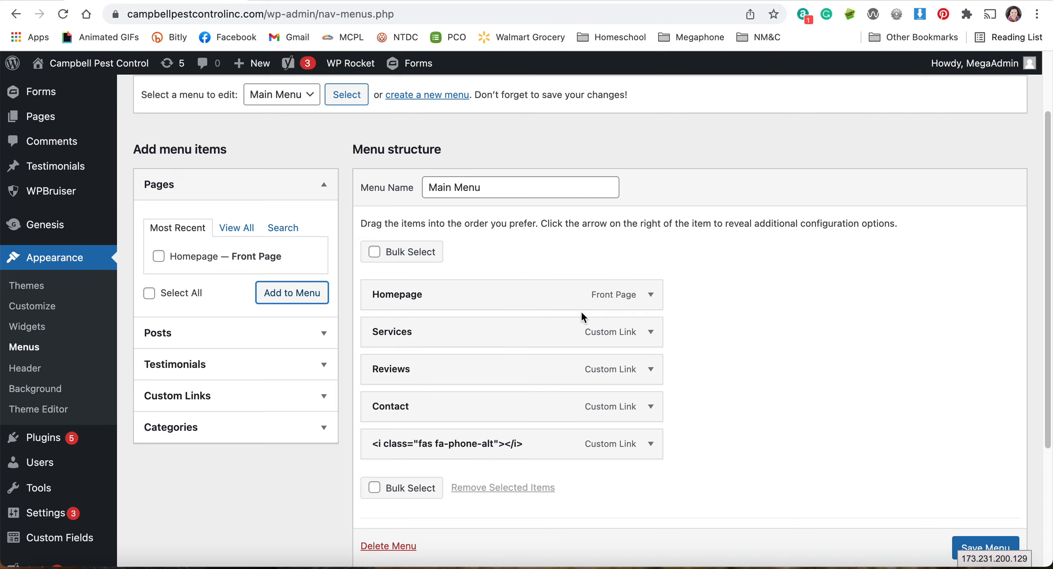
{"action": "scroll", "coordinate": [581, 311], "scroll_direction": "down", "scroll_amount": 3}
{"action": "scroll", "coordinate": [581, 316], "scroll_direction": "down", "scroll_amount": 2}
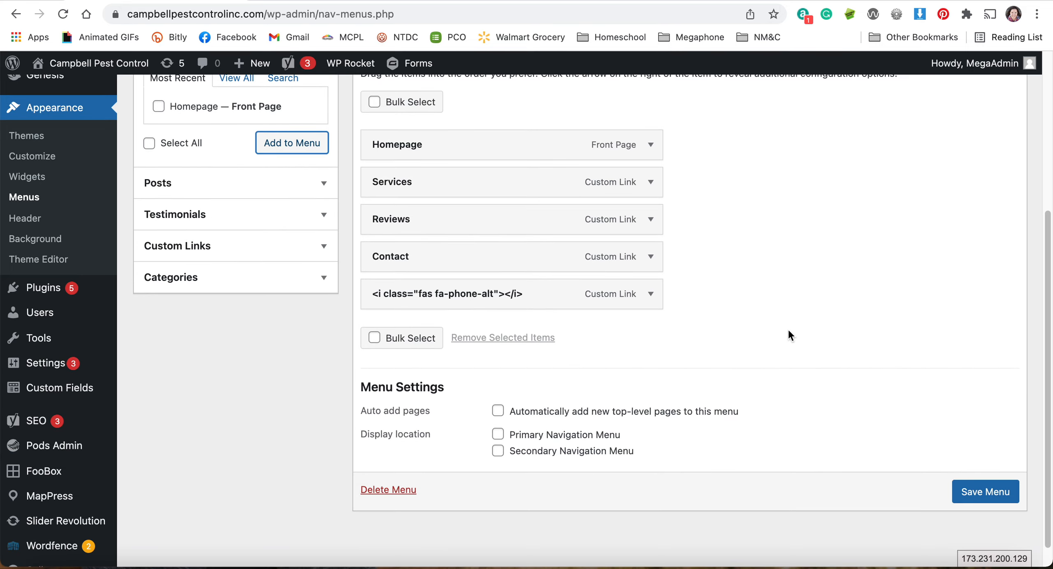
{"action": "left_click", "coordinate": [988, 492]}
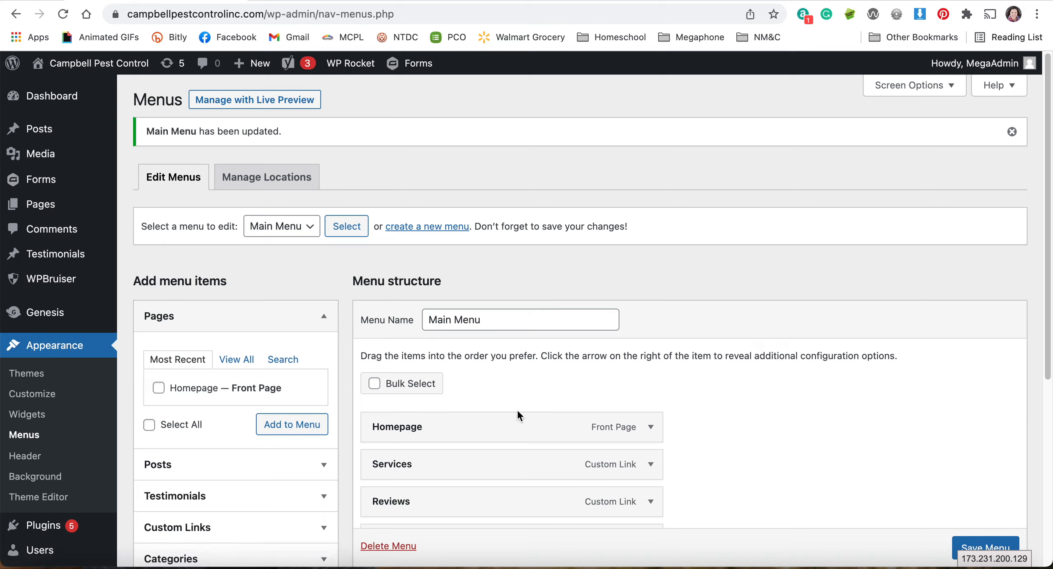
- Visit the live site to check and test the Homepage navigation link, and return to the menu editor
{"action": "mouse_move", "coordinate": [98, 64]}
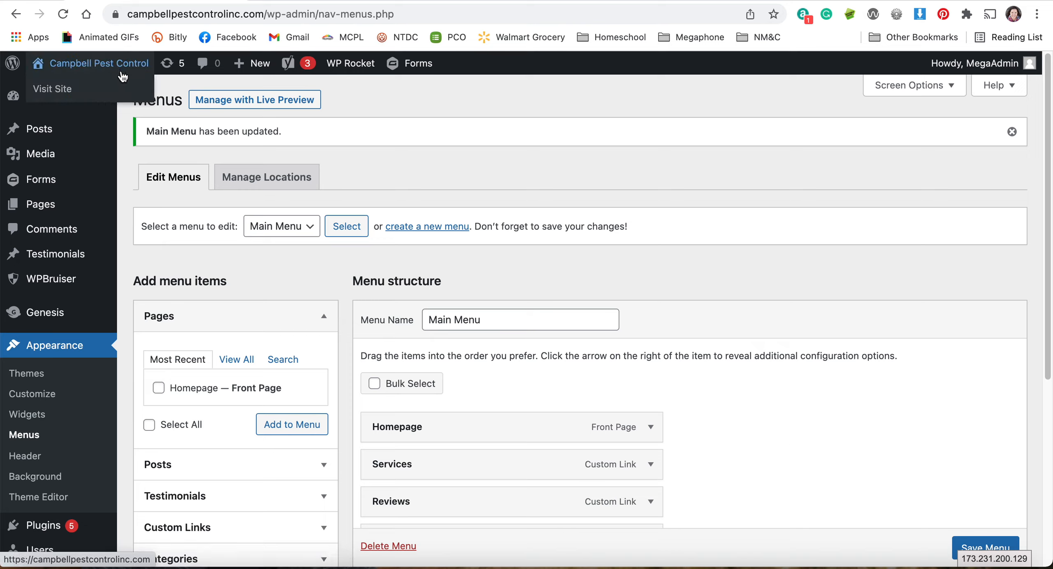
{"action": "left_click", "coordinate": [122, 94]}
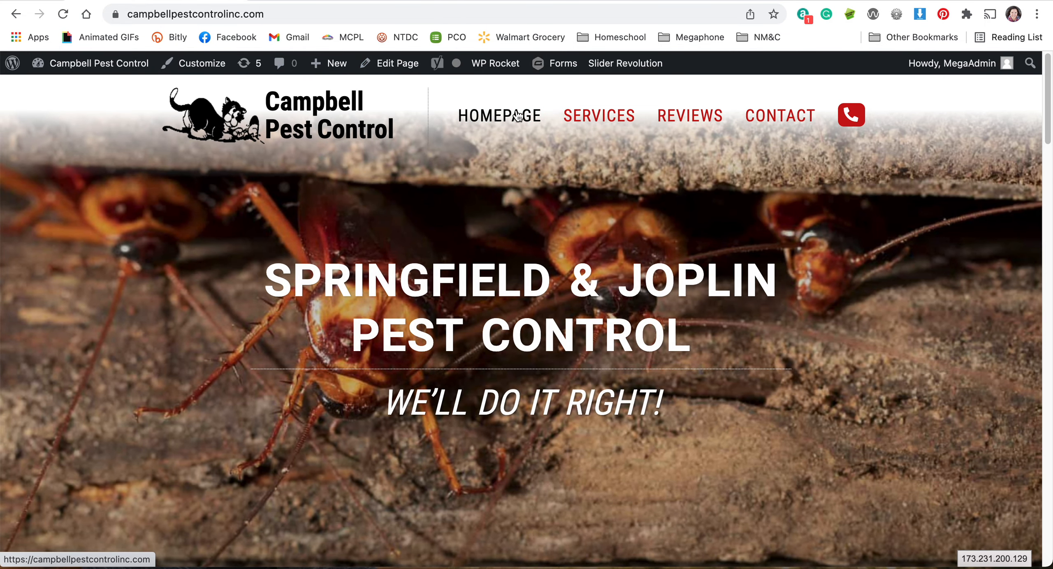
{"action": "left_click", "coordinate": [507, 118]}
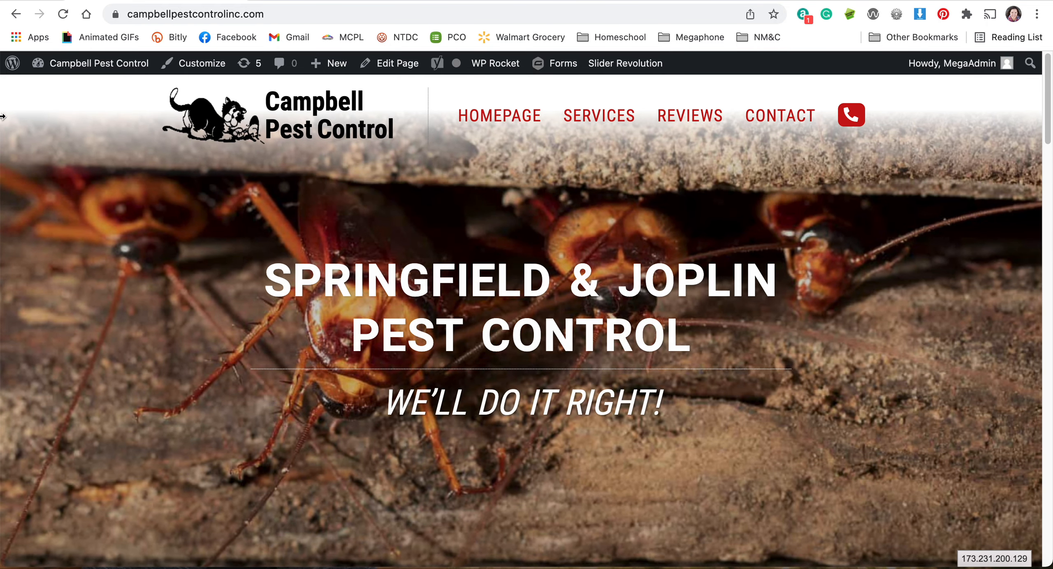
{"action": "left_click", "coordinate": [15, 17]}
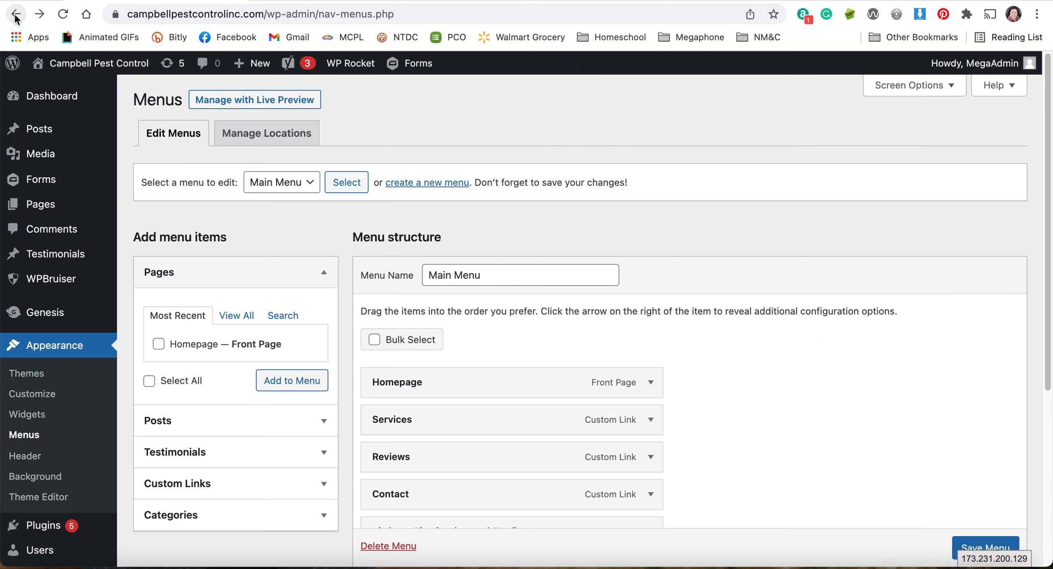
- Remove the Homepage item from the Main Menu and save the menu
{"action": "scroll", "coordinate": [253, 288], "scroll_direction": "down", "scroll_amount": 3}
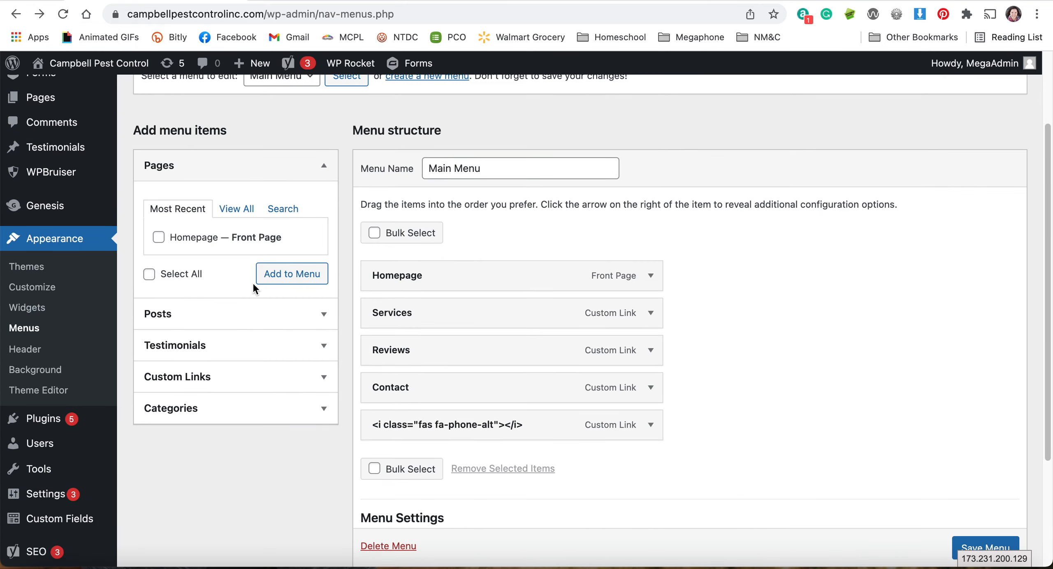
{"action": "left_click", "coordinate": [651, 276]}
{"action": "scroll", "coordinate": [585, 334], "scroll_direction": "down", "scroll_amount": 3}
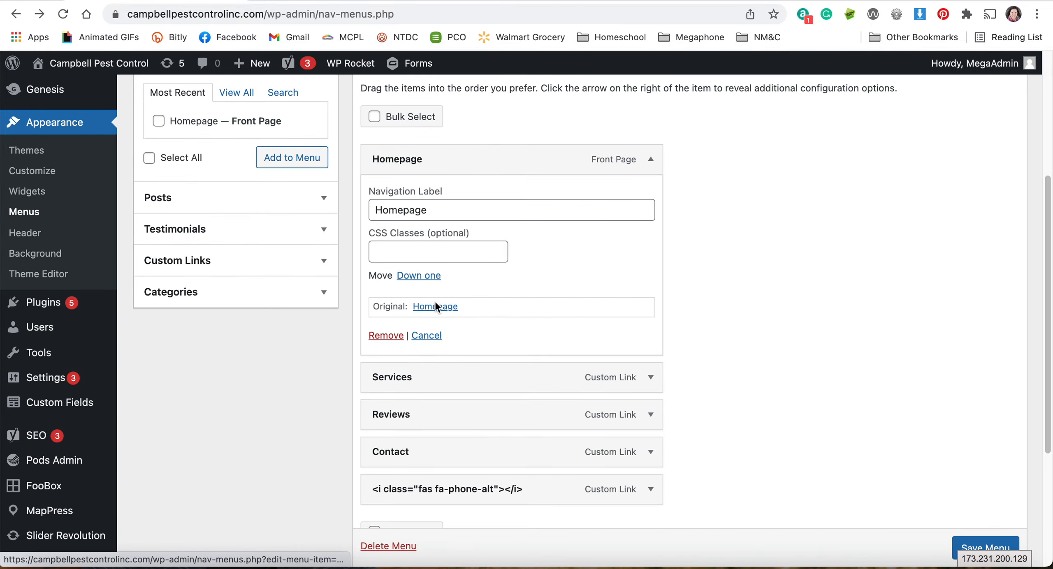
{"action": "left_click", "coordinate": [387, 335]}
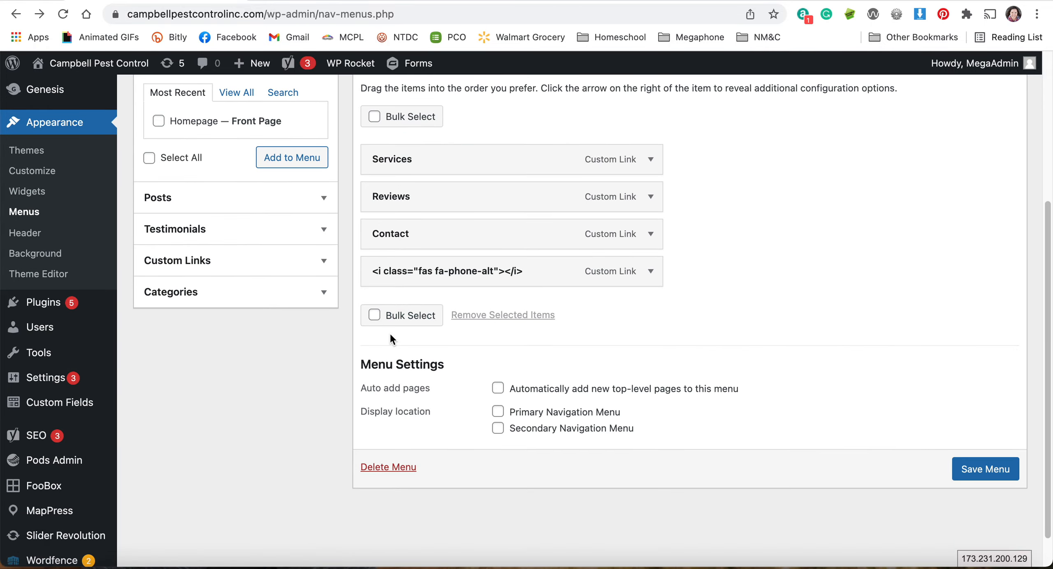
{"action": "left_click", "coordinate": [985, 470]}
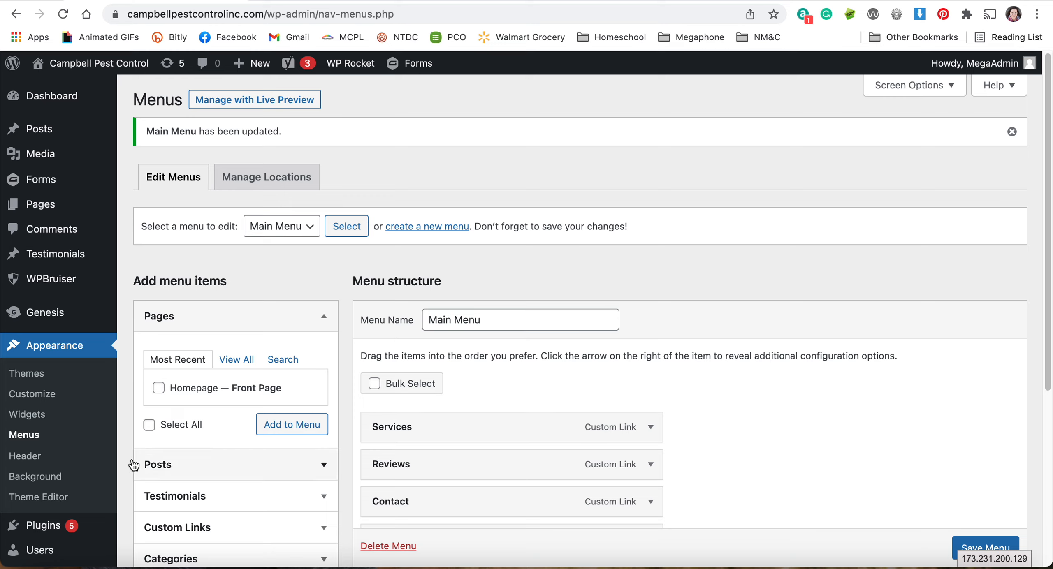
- Open the site's widgets and examine the Image (Simple) and Navigation Menu widgets in the Header Right area
{"action": "left_click", "coordinate": [40, 417]}
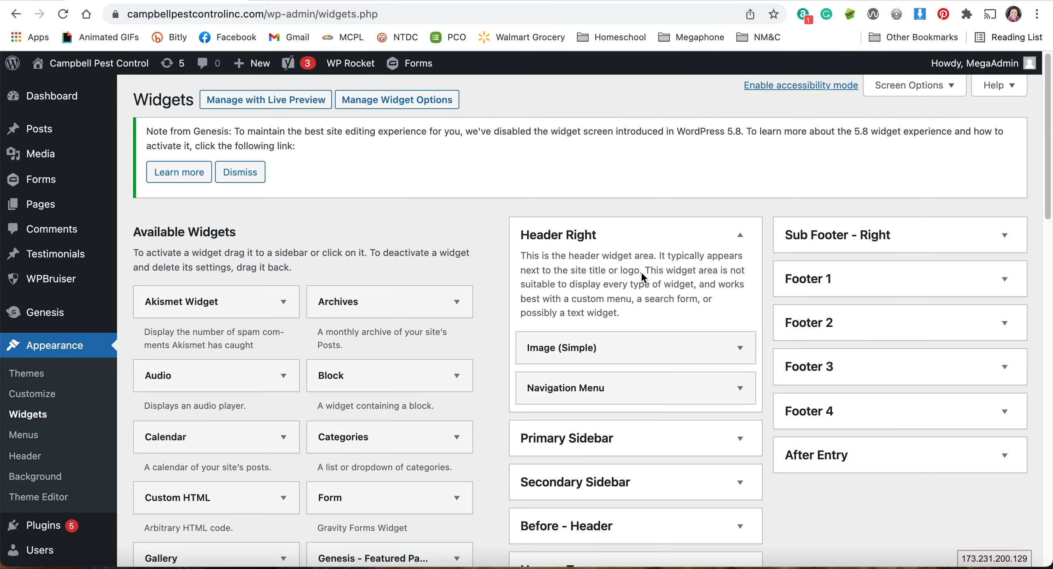
{"action": "left_click", "coordinate": [617, 348]}
{"action": "scroll", "coordinate": [617, 347], "scroll_direction": "down", "scroll_amount": 2}
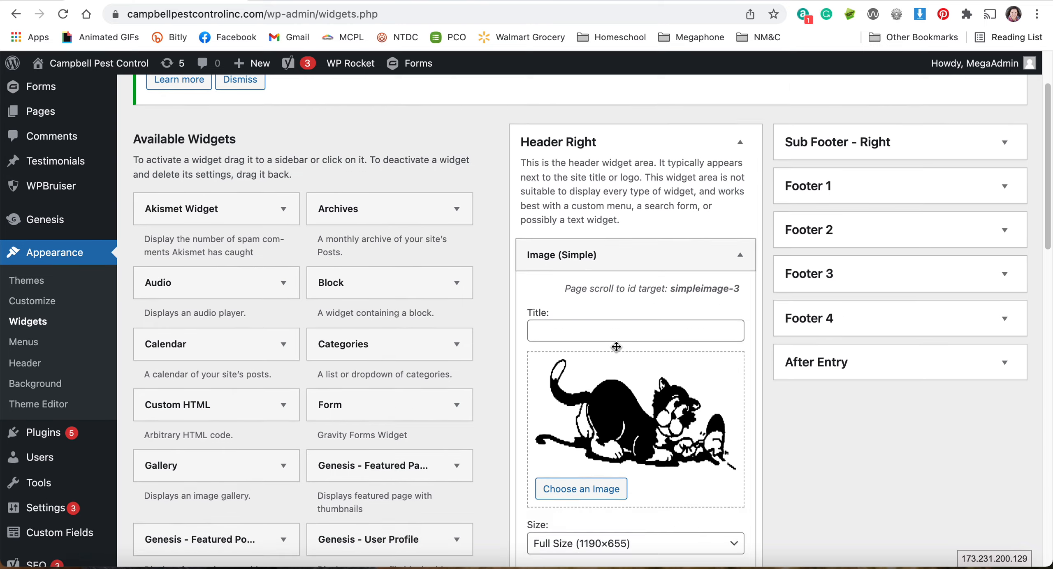
{"action": "scroll", "coordinate": [617, 347], "scroll_direction": "down", "scroll_amount": 3}
{"action": "left_click", "coordinate": [621, 143]}
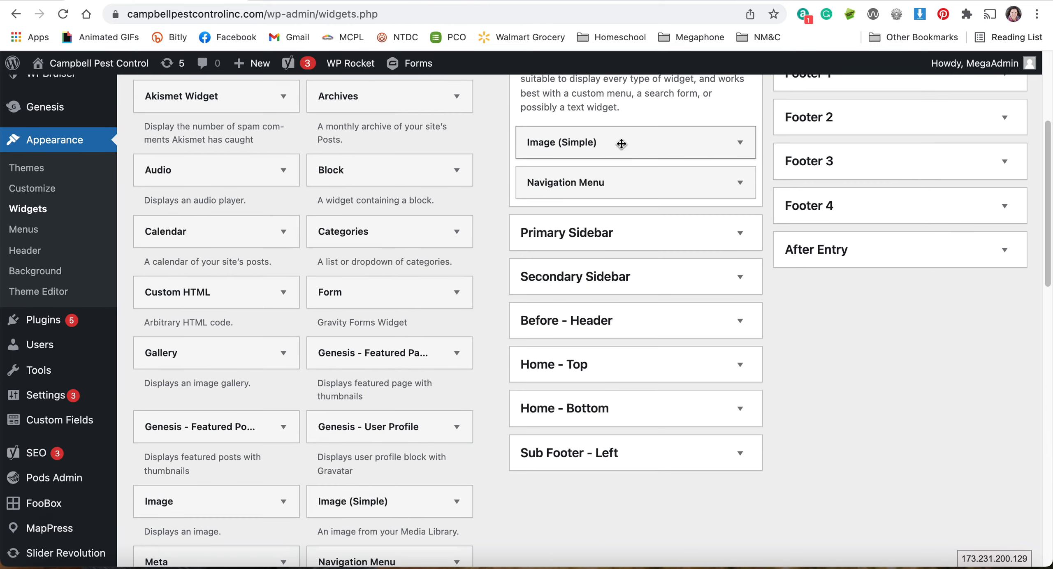
{"action": "left_click", "coordinate": [621, 181]}
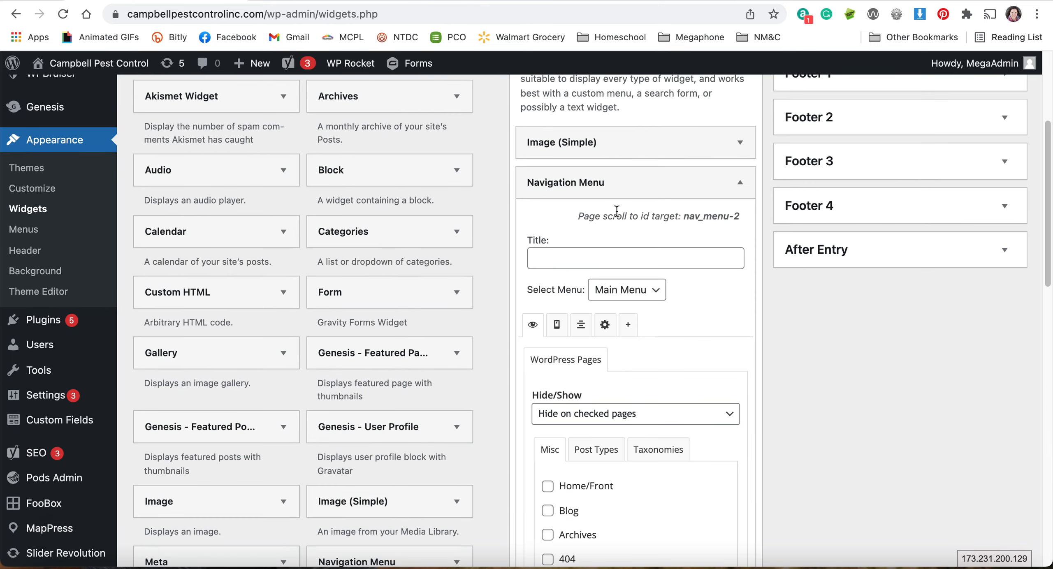
{"action": "left_click", "coordinate": [619, 189]}
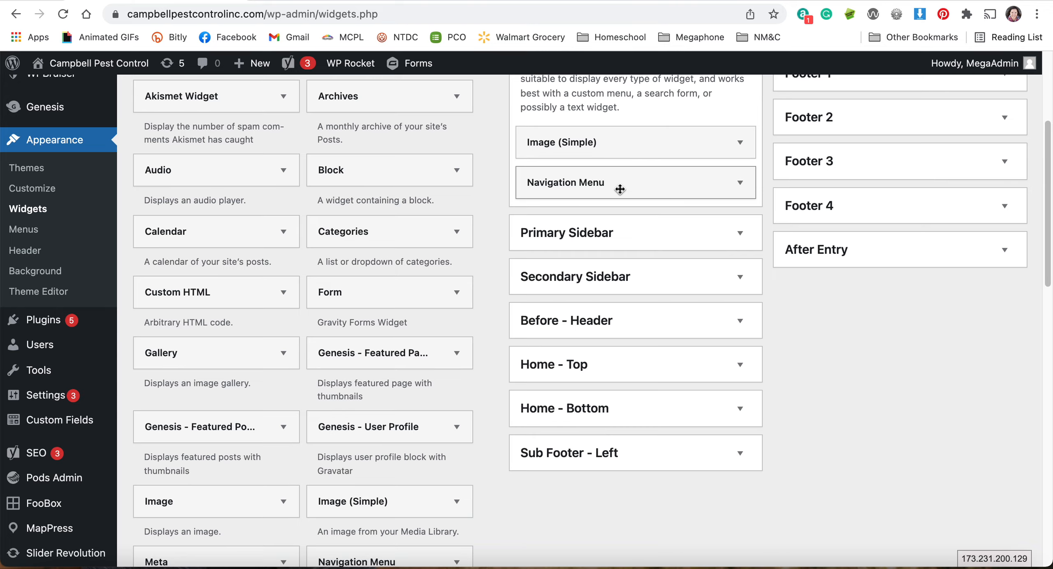
{"action": "scroll", "coordinate": [620, 189], "scroll_direction": "up", "scroll_amount": 5}
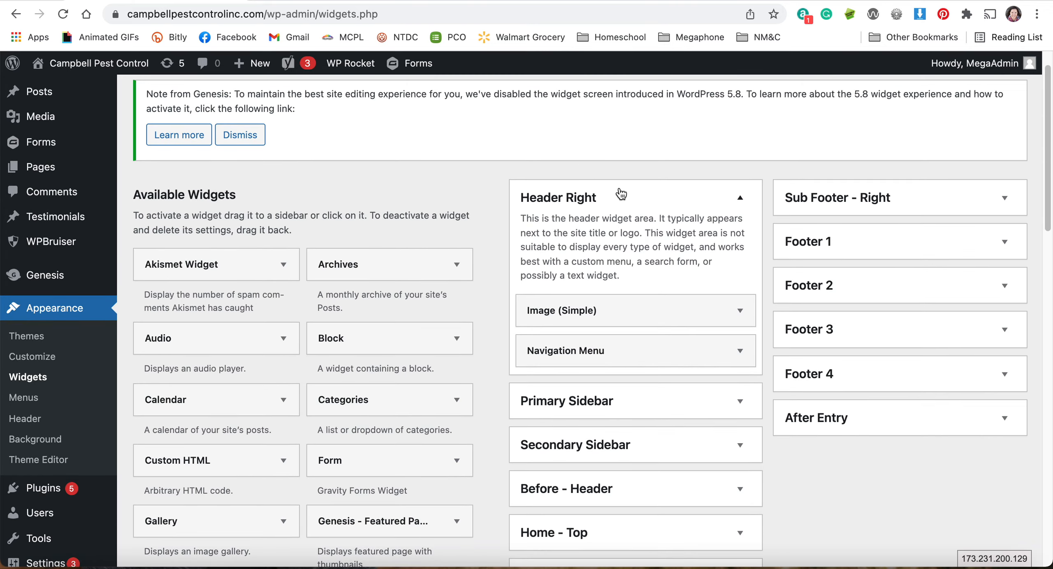
- Expand the Footer 1 widget area and check the settings of its Image (Simple) widget
{"action": "left_click", "coordinate": [860, 245]}
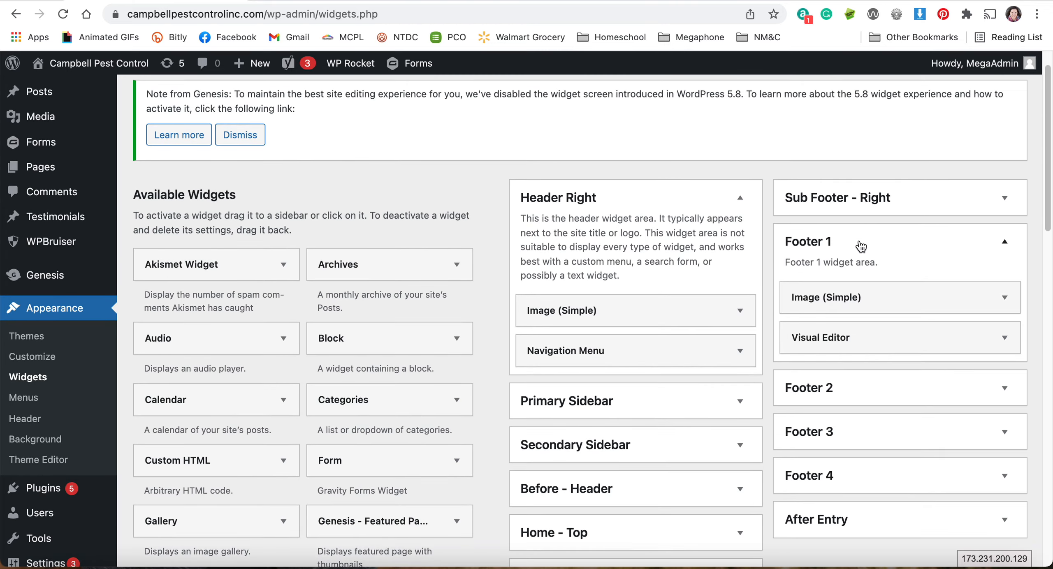
{"action": "scroll", "coordinate": [860, 246], "scroll_direction": "down", "scroll_amount": 2}
{"action": "left_click", "coordinate": [873, 256]}
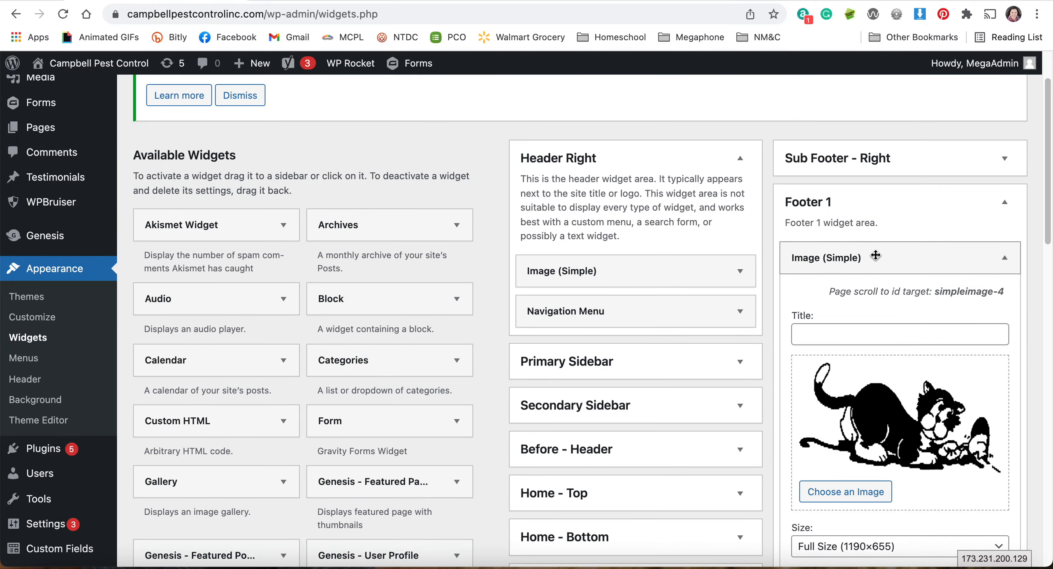
{"action": "left_click", "coordinate": [874, 258]}
- Open the Visual Editor widget in Footer 1 and examine its contact content and visibility options
{"action": "left_click", "coordinate": [867, 298]}
{"action": "scroll", "coordinate": [867, 298], "scroll_direction": "down", "scroll_amount": 4}
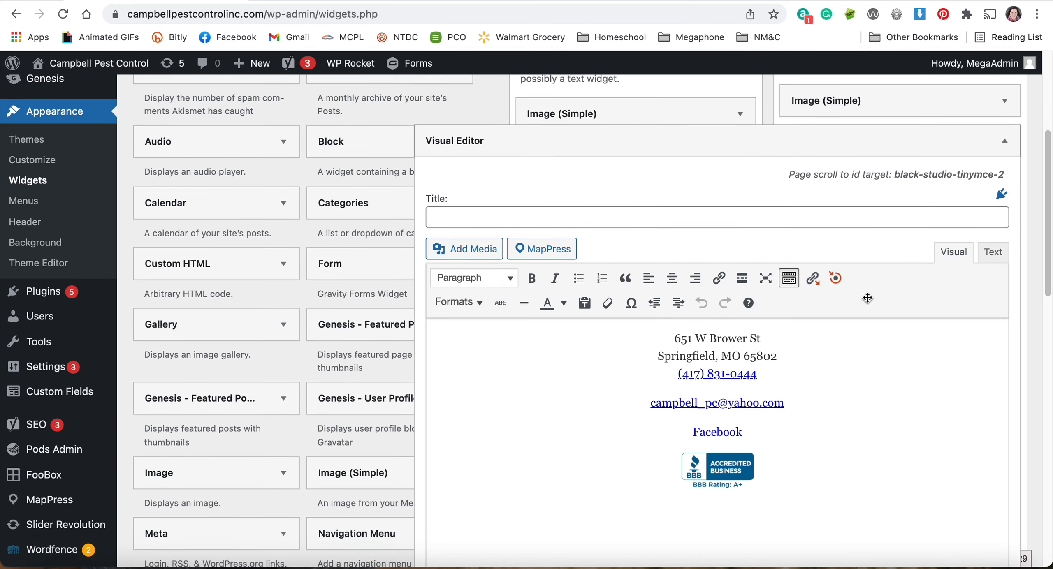
{"action": "scroll", "coordinate": [867, 298], "scroll_direction": "down", "scroll_amount": 1}
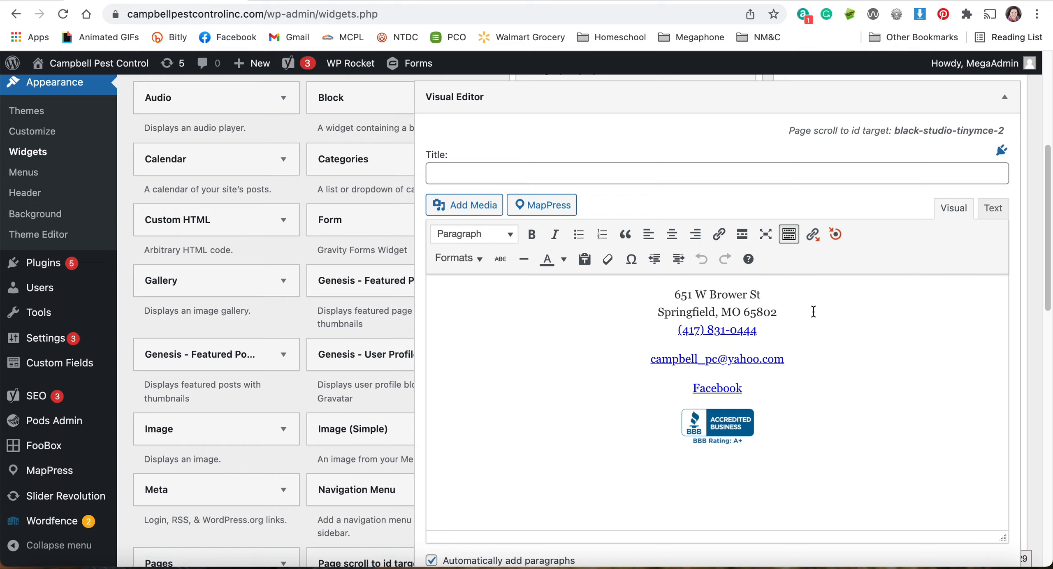
{"action": "scroll", "coordinate": [812, 313], "scroll_direction": "down", "scroll_amount": 2}
{"action": "scroll", "coordinate": [815, 314], "scroll_direction": "down", "scroll_amount": 1}
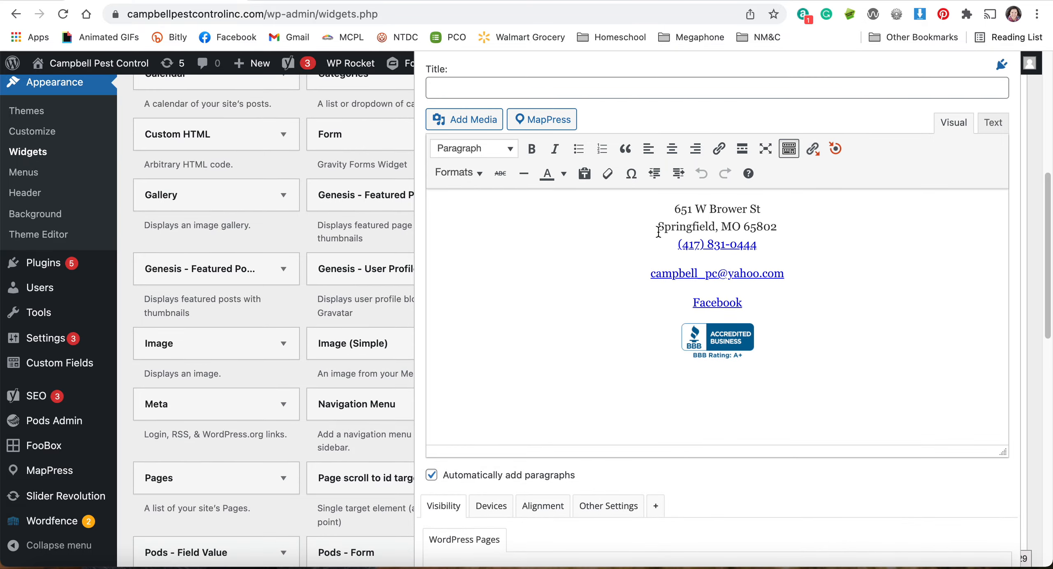
{"action": "scroll", "coordinate": [719, 269], "scroll_direction": "down", "scroll_amount": 12}
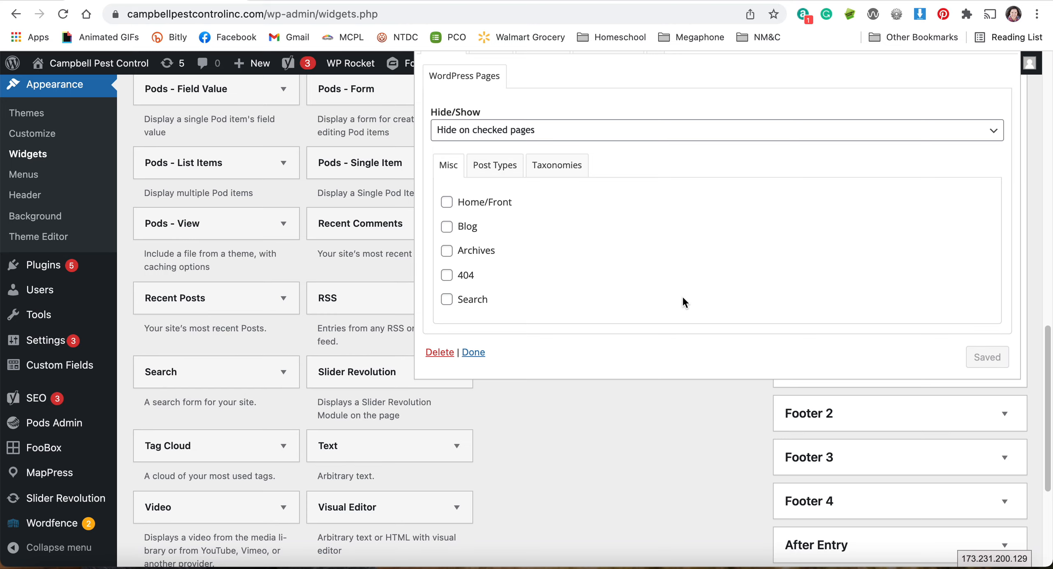
{"action": "scroll", "coordinate": [683, 299], "scroll_direction": "up", "scroll_amount": 7}
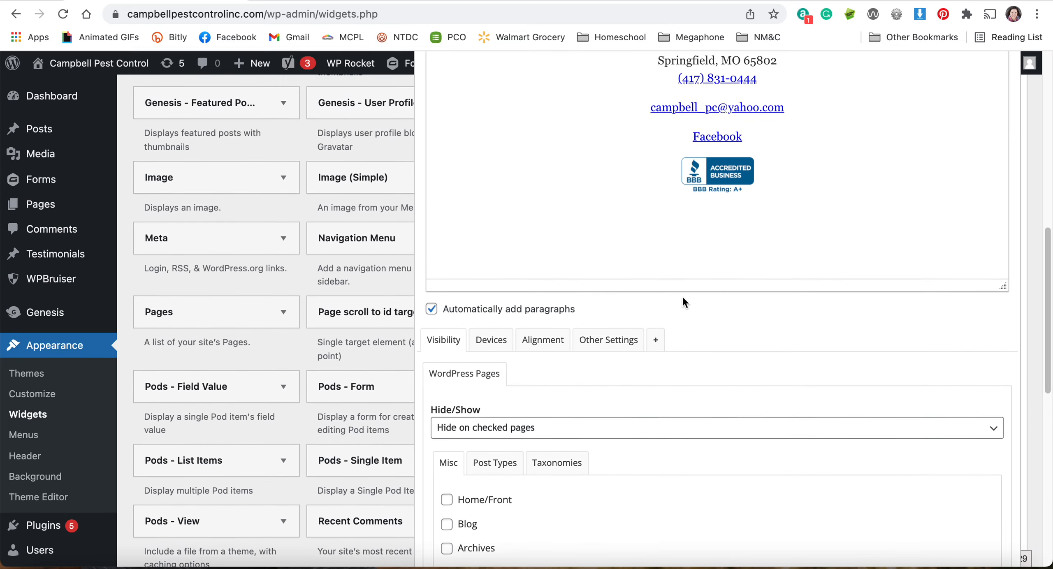
{"action": "scroll", "coordinate": [682, 302], "scroll_direction": "up", "scroll_amount": 6}
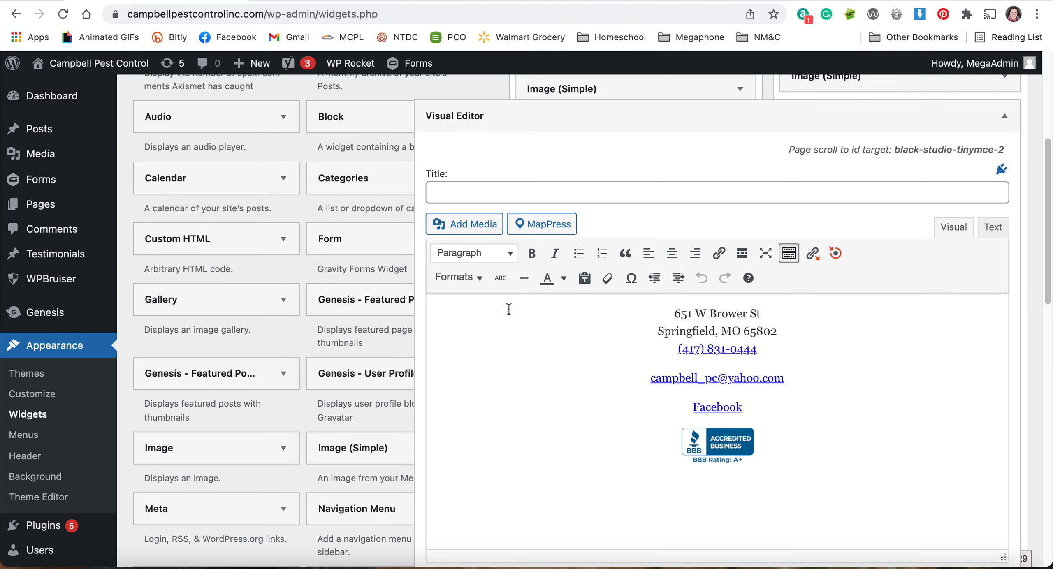
- Open the form for adding a new user and review its username, email, name, password, notification and role fields
{"action": "scroll", "coordinate": [221, 315], "scroll_direction": "down", "scroll_amount": 6}
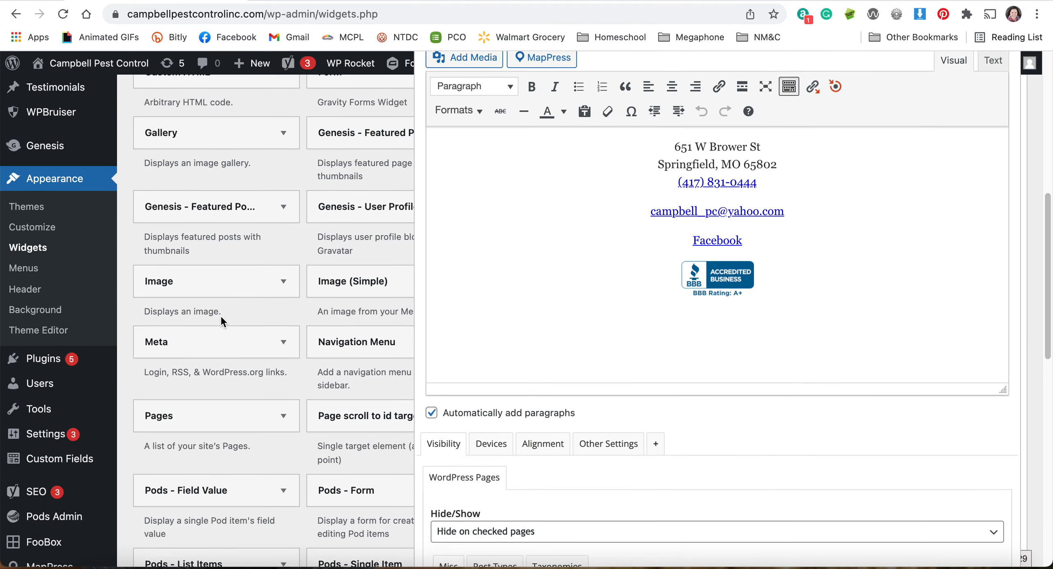
{"action": "mouse_move", "coordinate": [56, 308]}
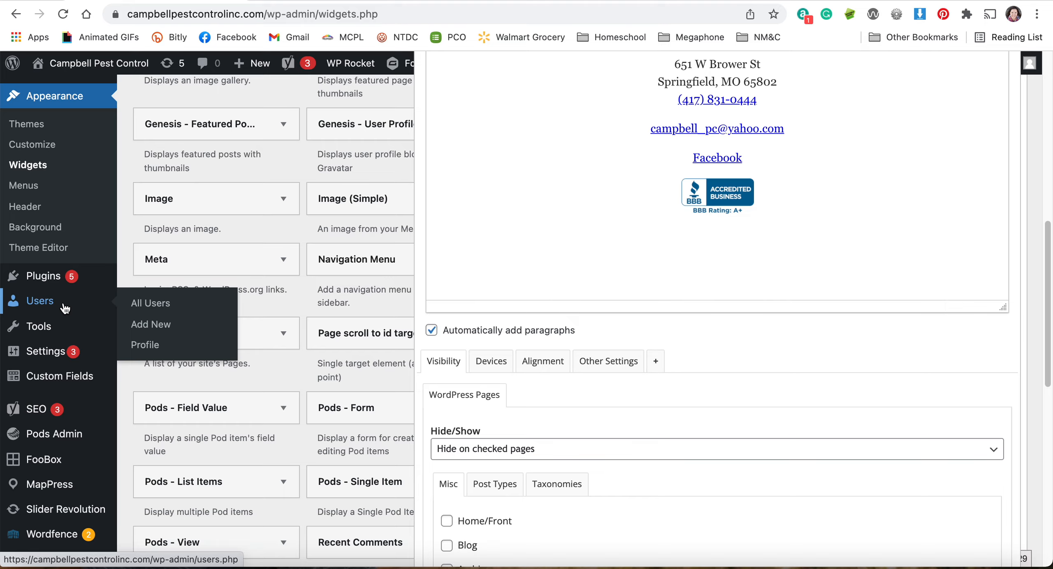
{"action": "left_click", "coordinate": [143, 325]}
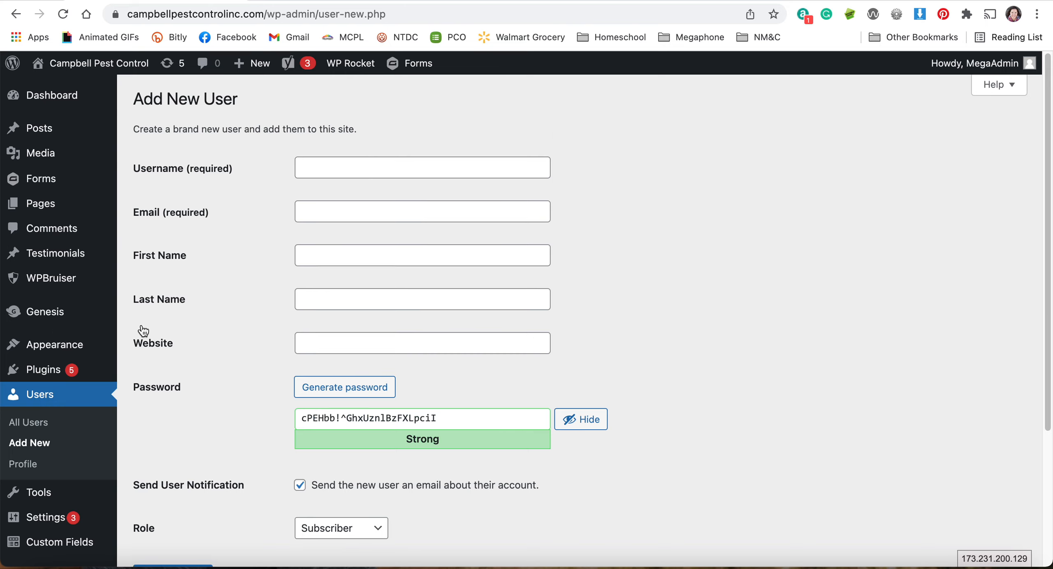
{"action": "scroll", "coordinate": [142, 331], "scroll_direction": "down", "scroll_amount": 3}
{"action": "left_click", "coordinate": [325, 103]}
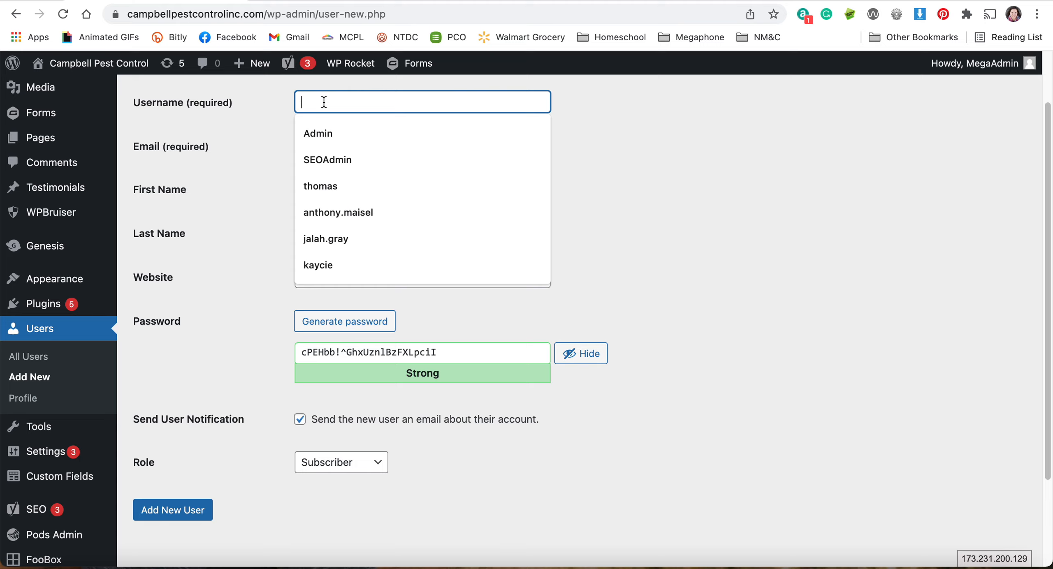
{"action": "left_click", "coordinate": [598, 164]}
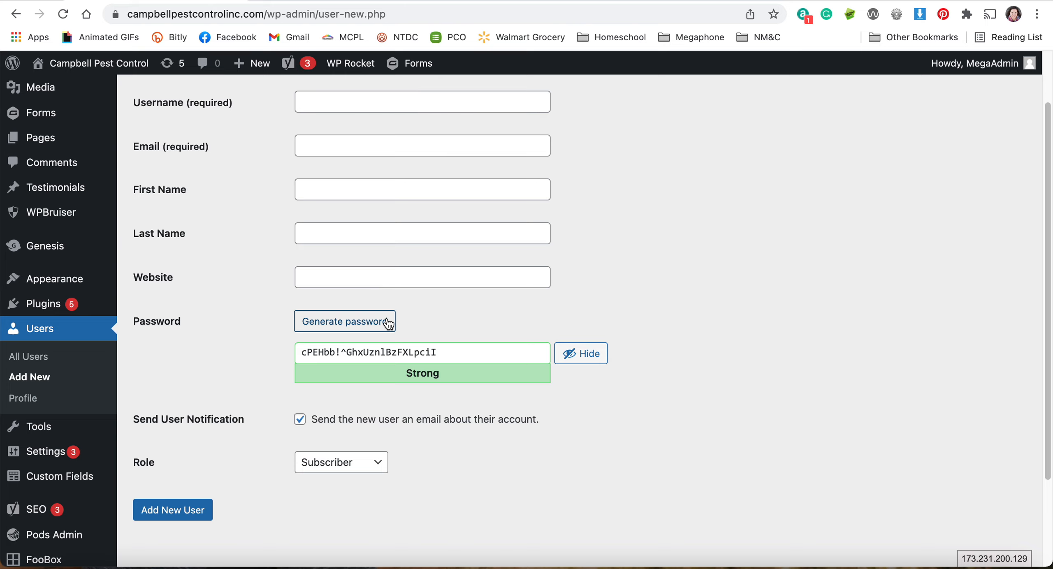
{"action": "scroll", "coordinate": [388, 324], "scroll_direction": "down", "scroll_amount": 2}
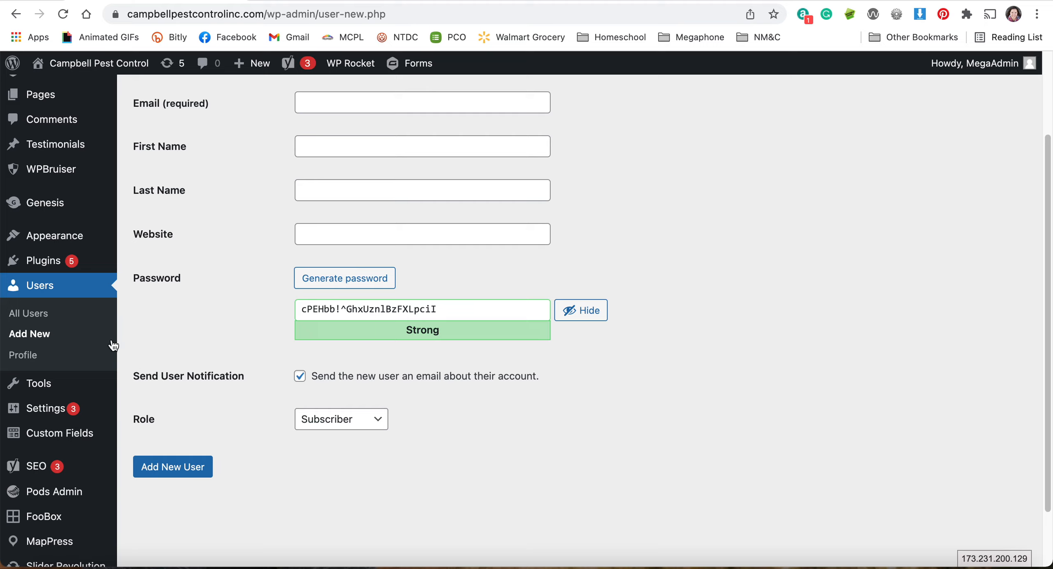
- Leave the new user form without adding anyone and open the list of all users
{"action": "left_click", "coordinate": [35, 318]}
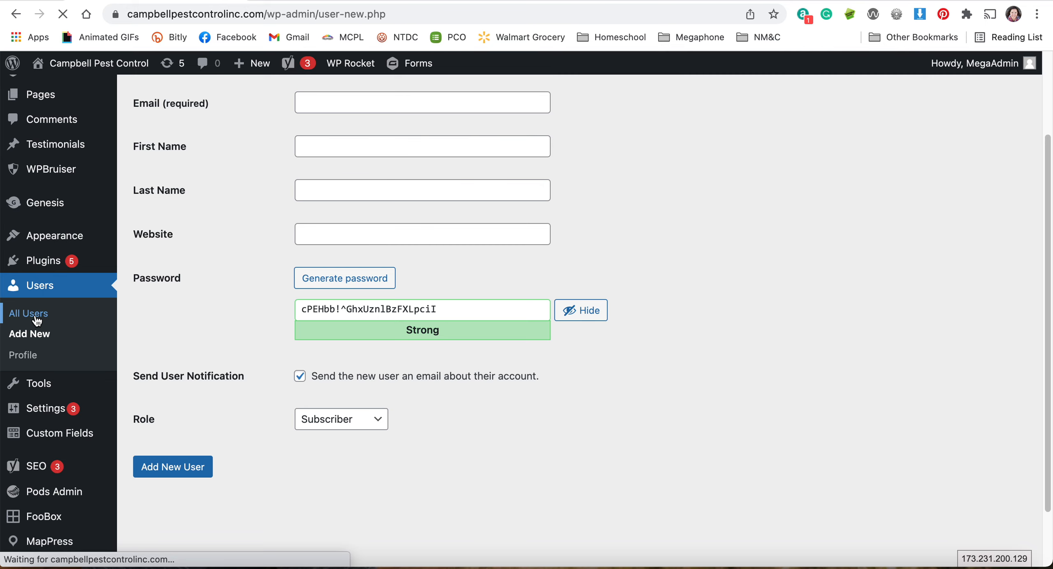